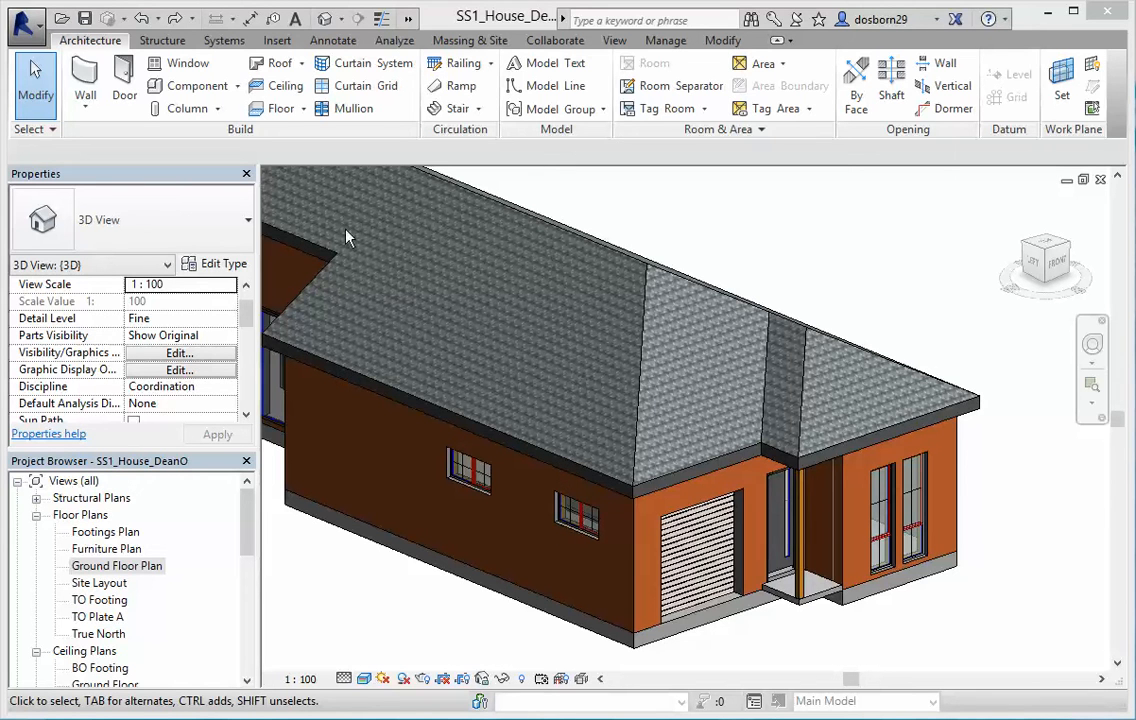
- Start the roof fascia command and check the profile in the Fascia type's properties without changing it
click(301, 64)
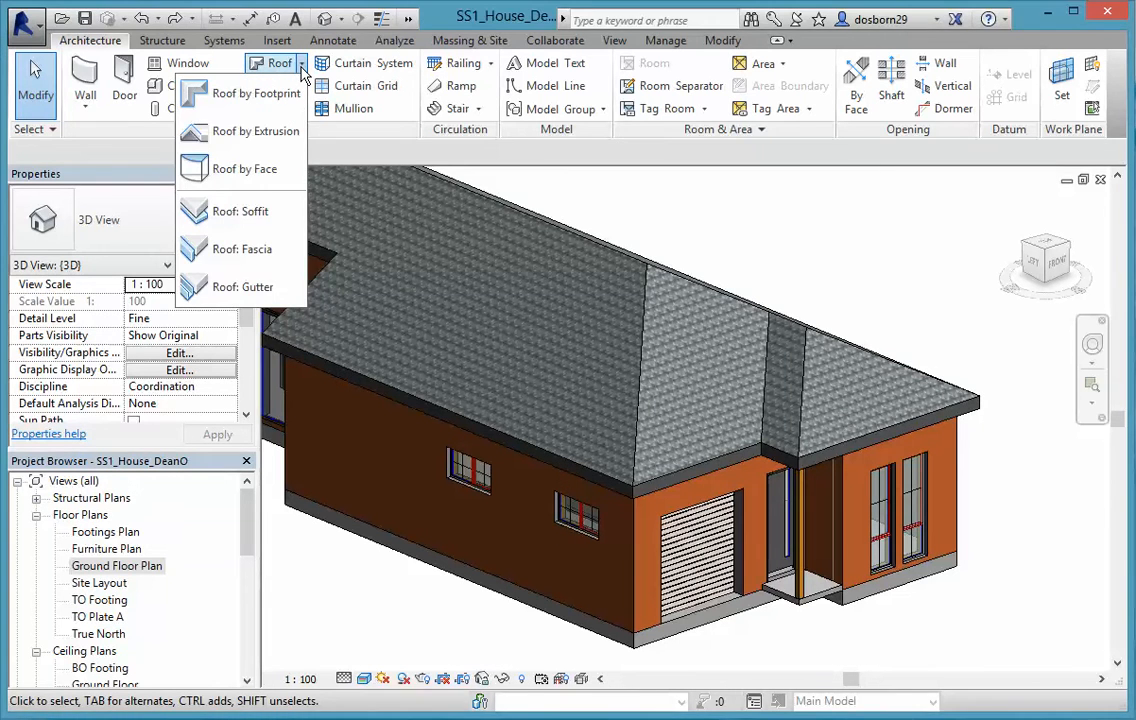
click(257, 259)
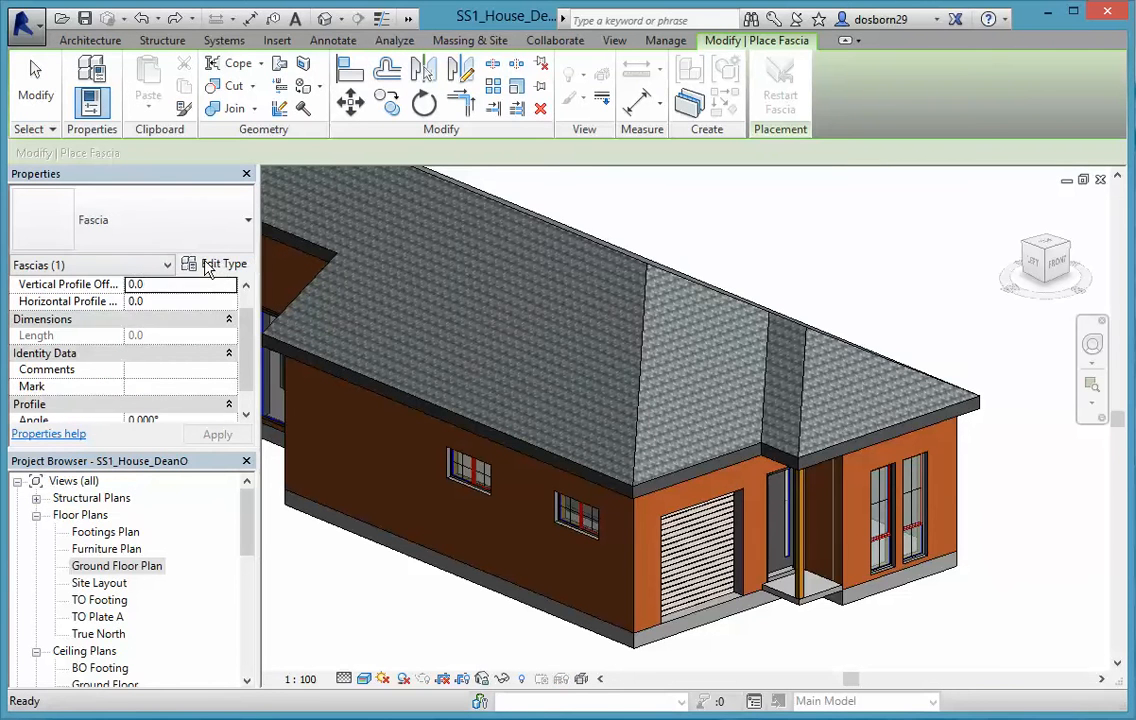
click(212, 264)
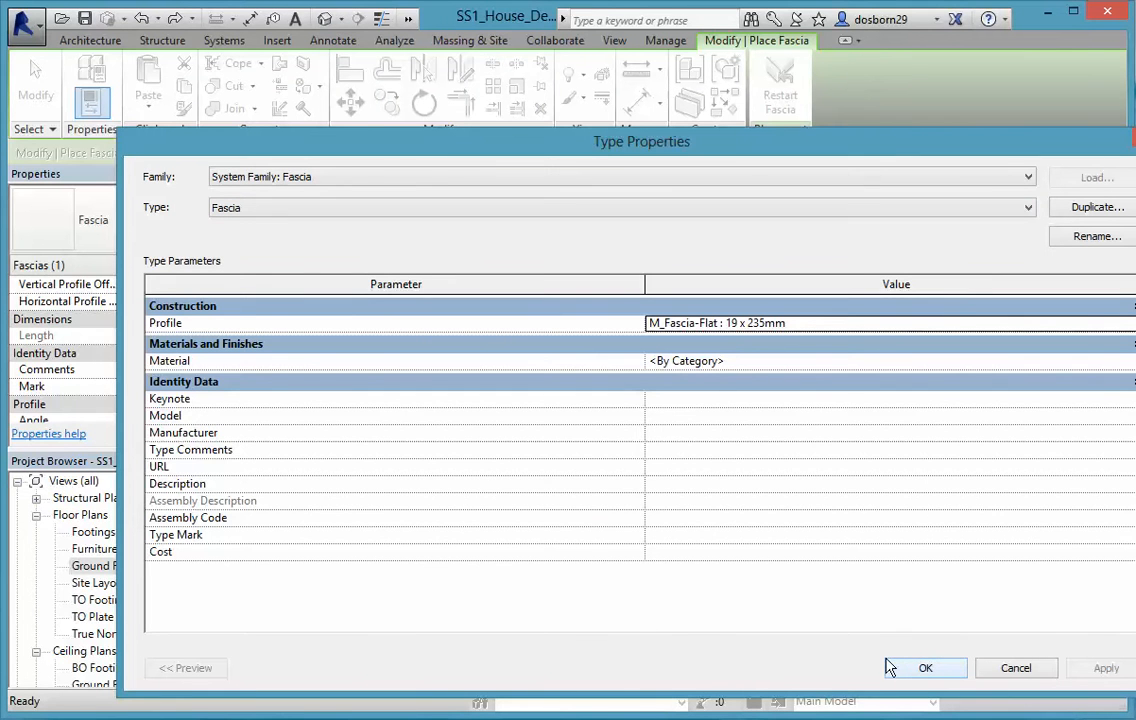
click(1020, 674)
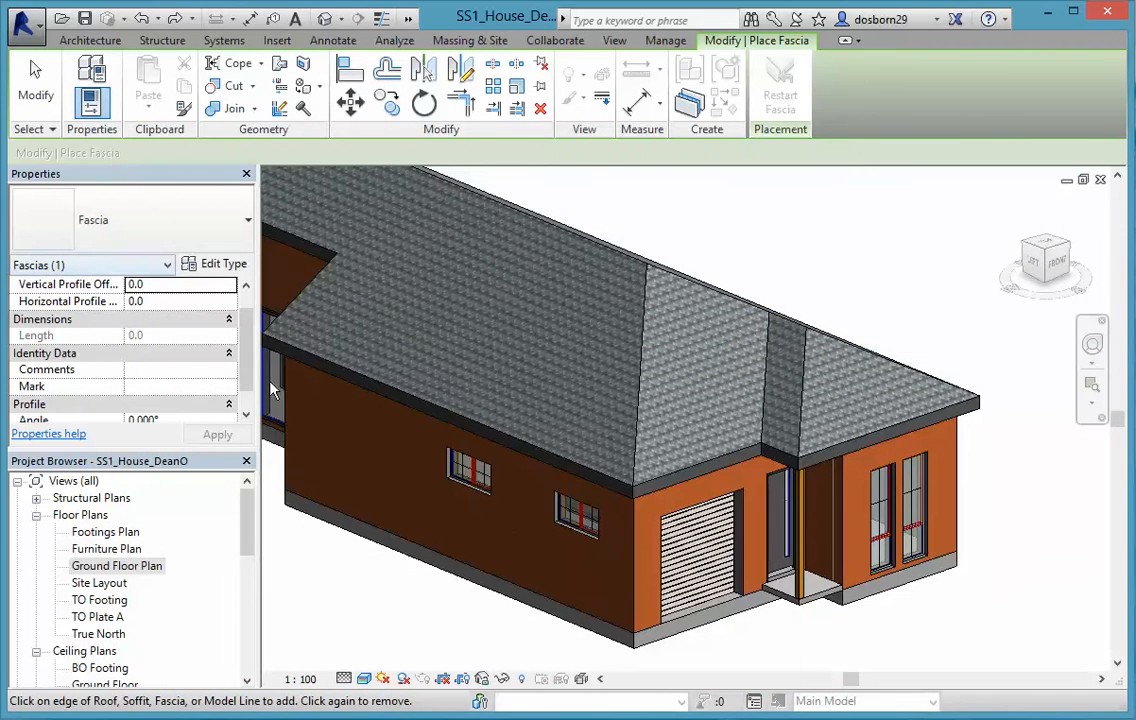
- Try the default fascia on the upper roof edge along the side wall at the garage corner and inspect its depth there
scroll(572, 508, up, 8)
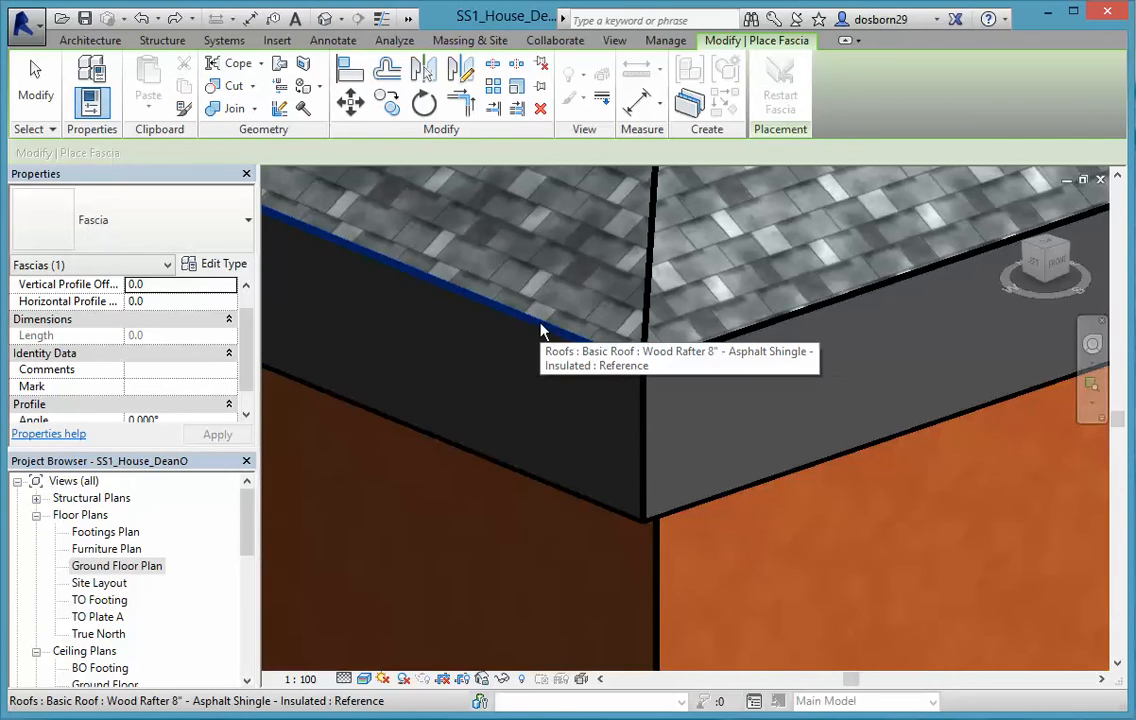
click(541, 331)
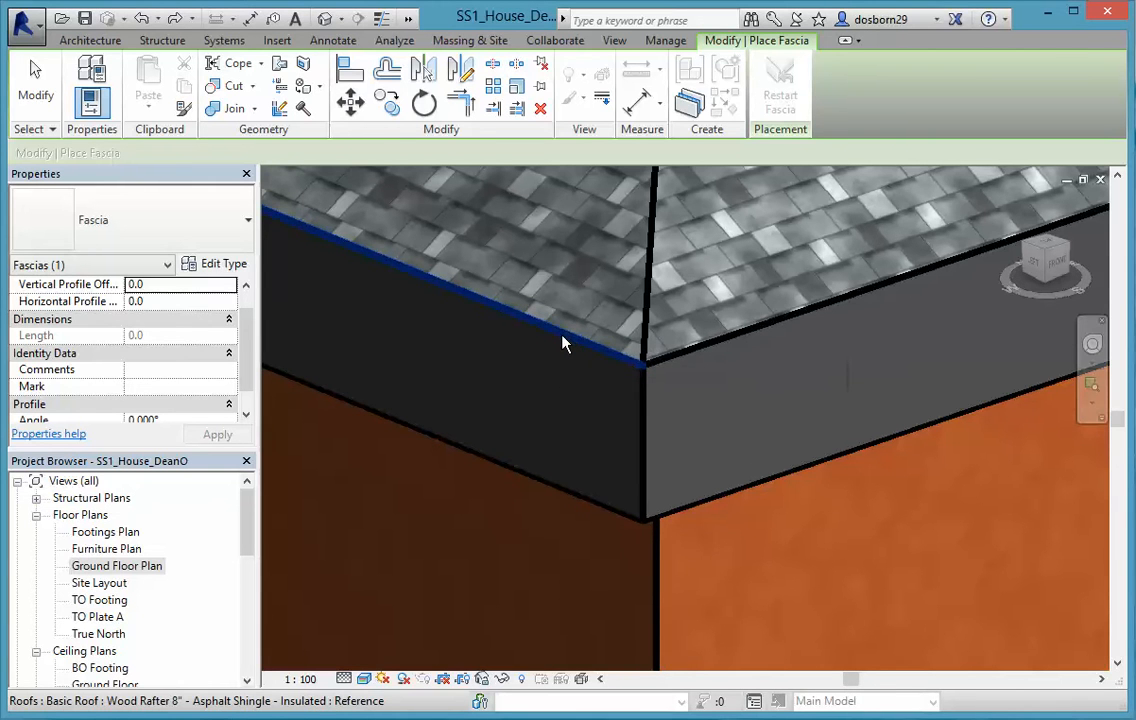
click(566, 340)
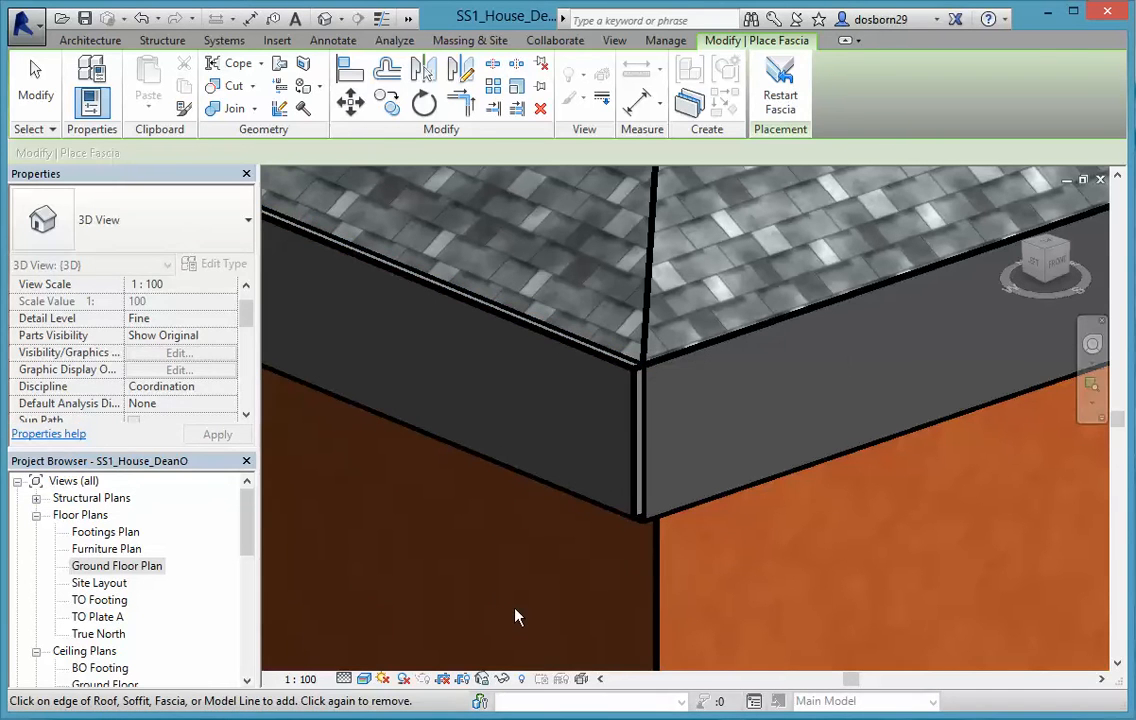
scroll(620, 566, up, 2)
scroll(647, 545, up, 2)
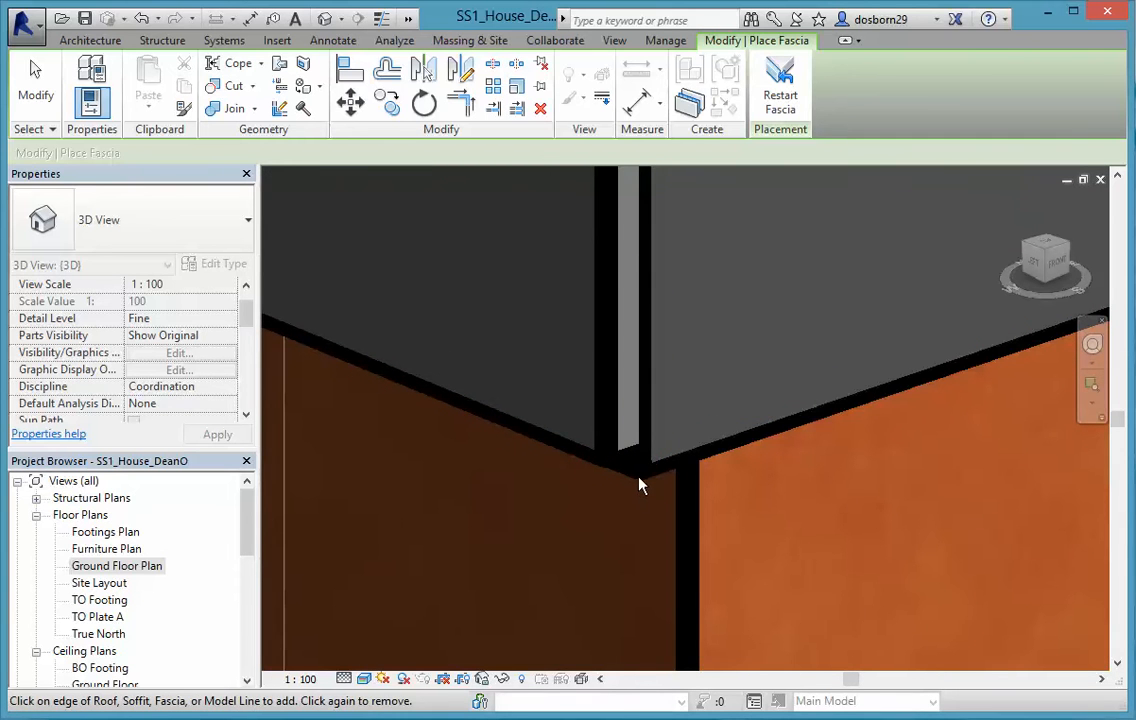
shift+middle_drag(641, 481, 520, 476)
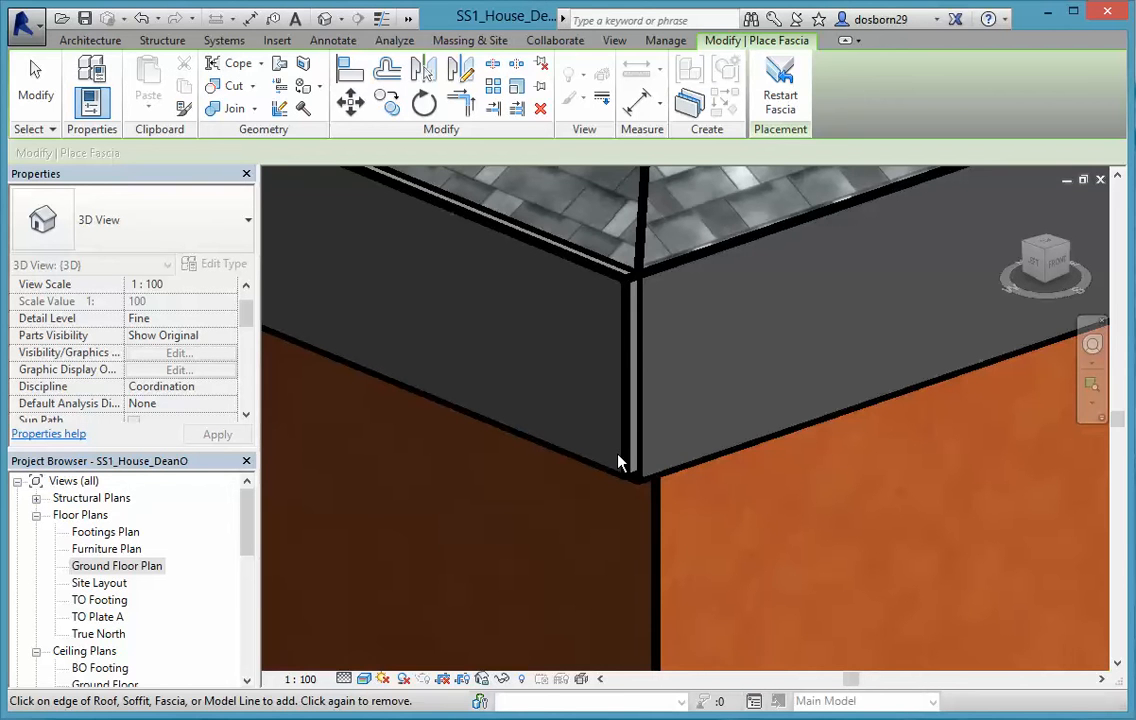
scroll(485, 468, down, 2)
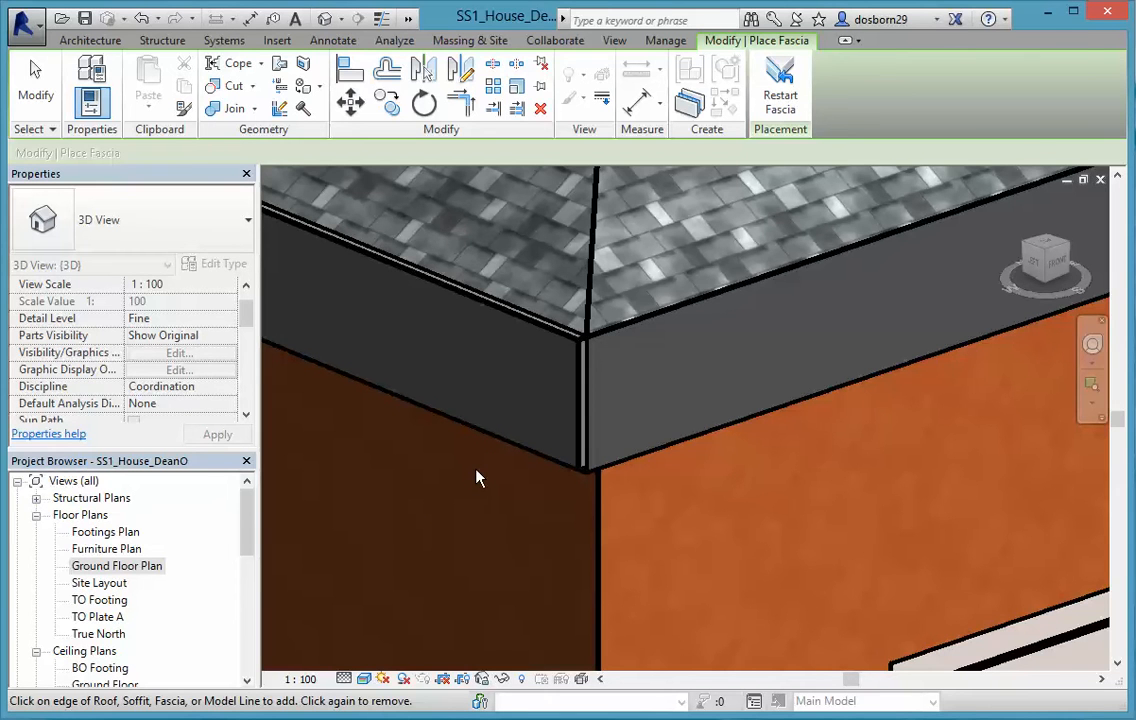
click(477, 476)
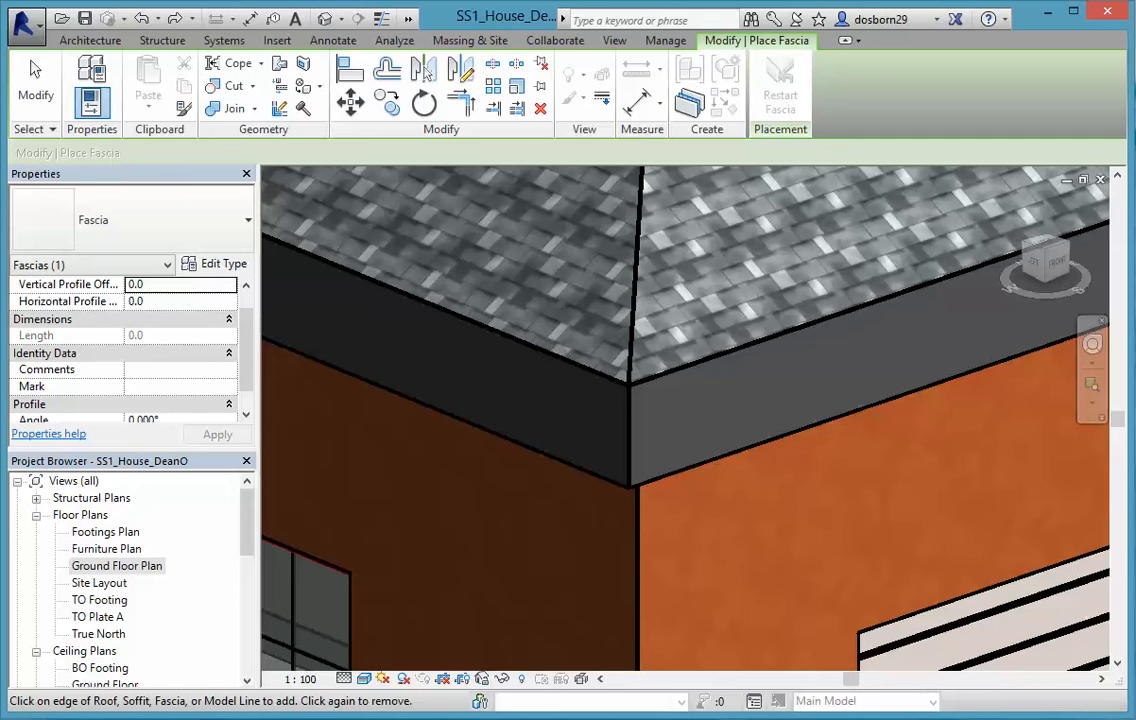
- Create a new family from the Metric Profile-Hosted template
click(30, 28)
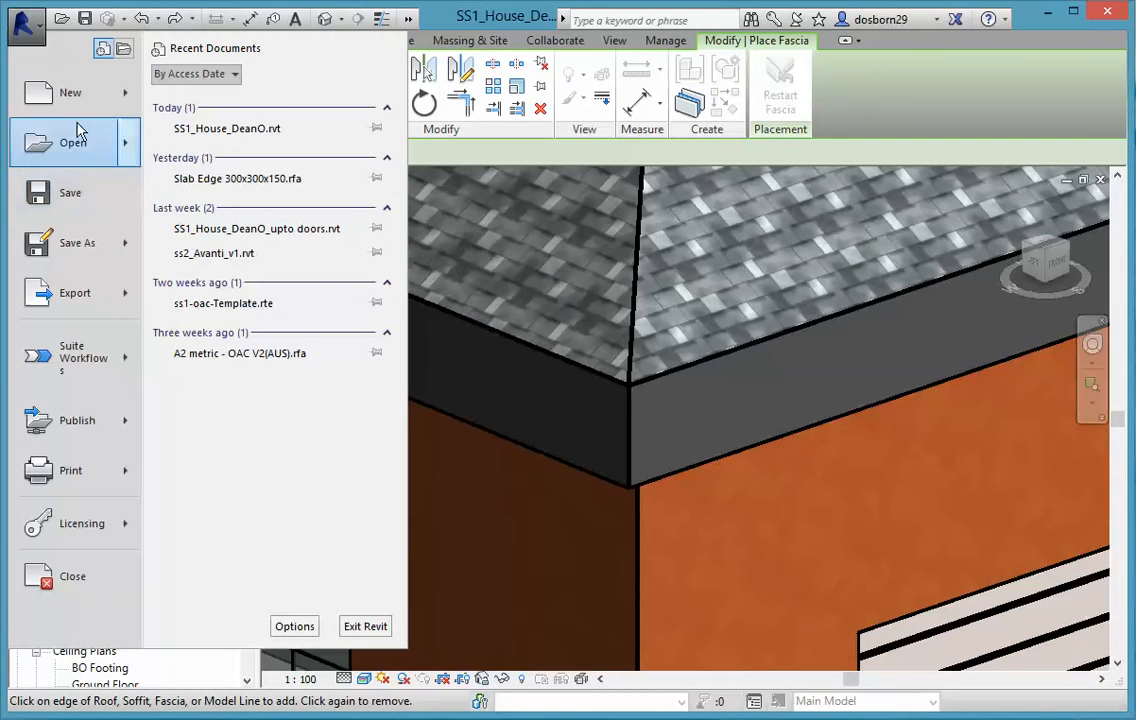
mouse_move(77, 106)
click(60, 155)
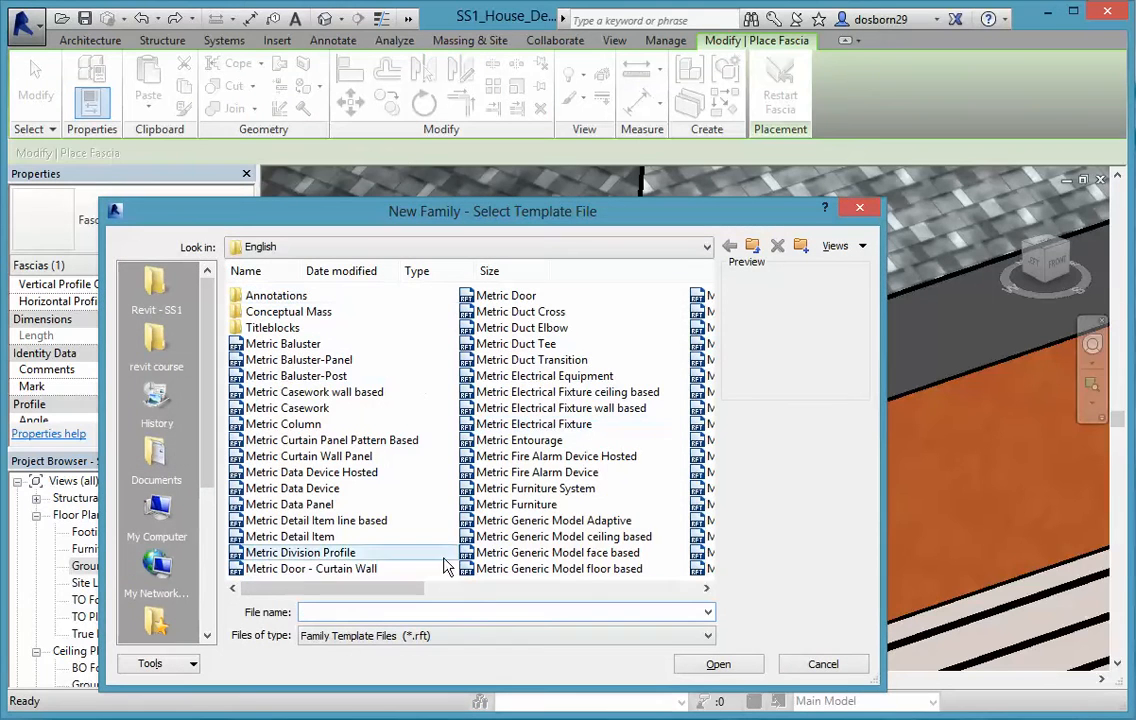
click(706, 589)
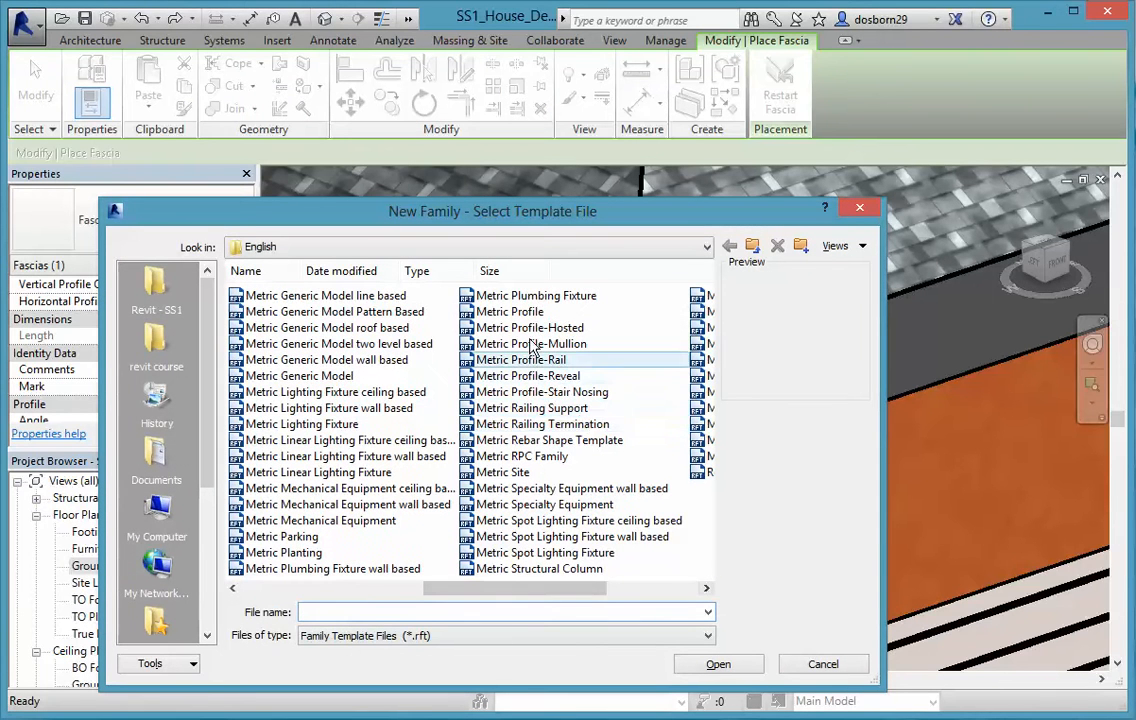
click(531, 330)
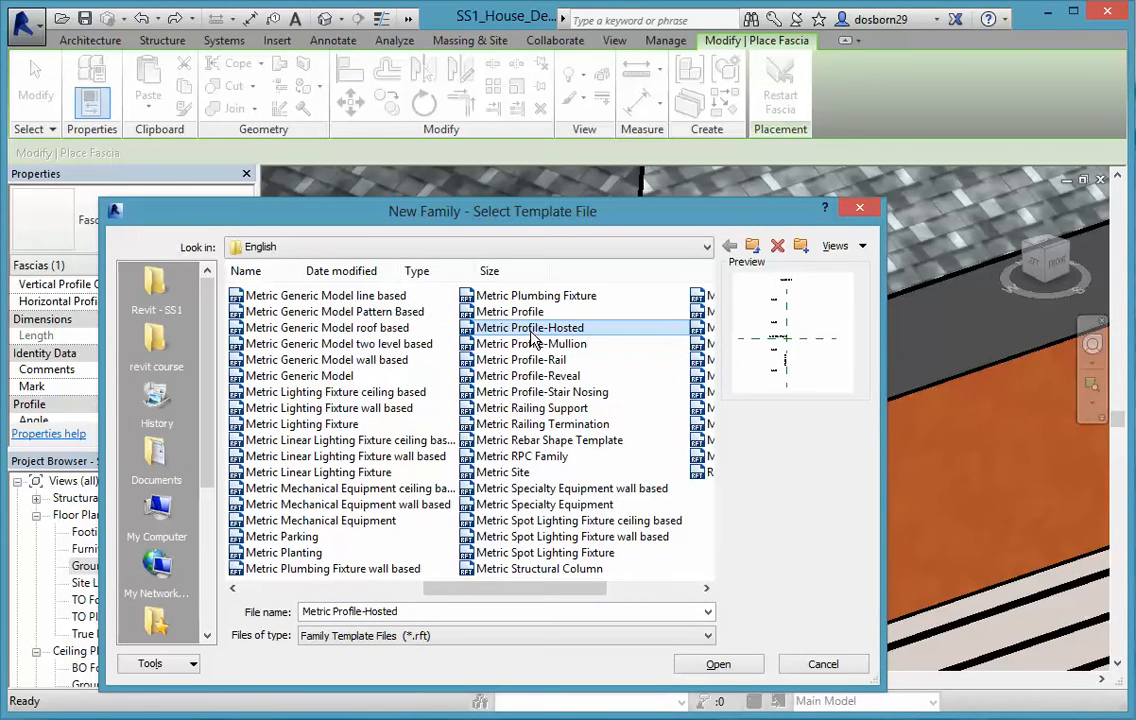
click(727, 672)
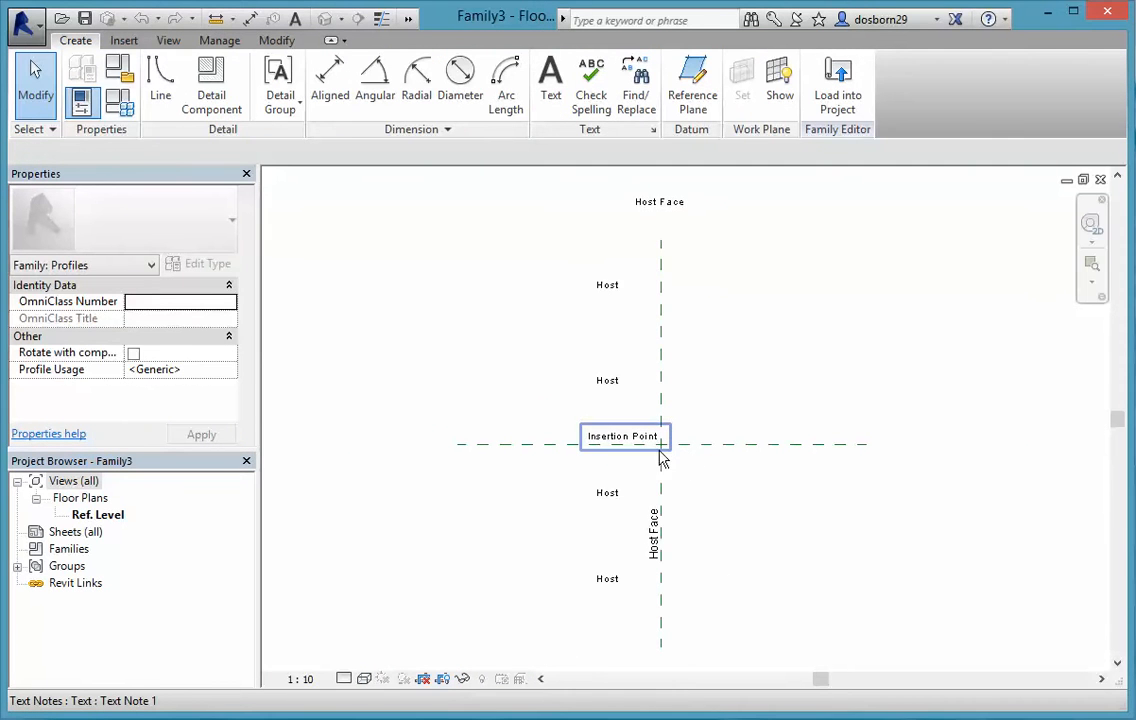
- Draw a rectangle about 40 mm wide and 360 mm high, down from the insertion point along the outer side of the host face
scroll(663, 447, up, 2)
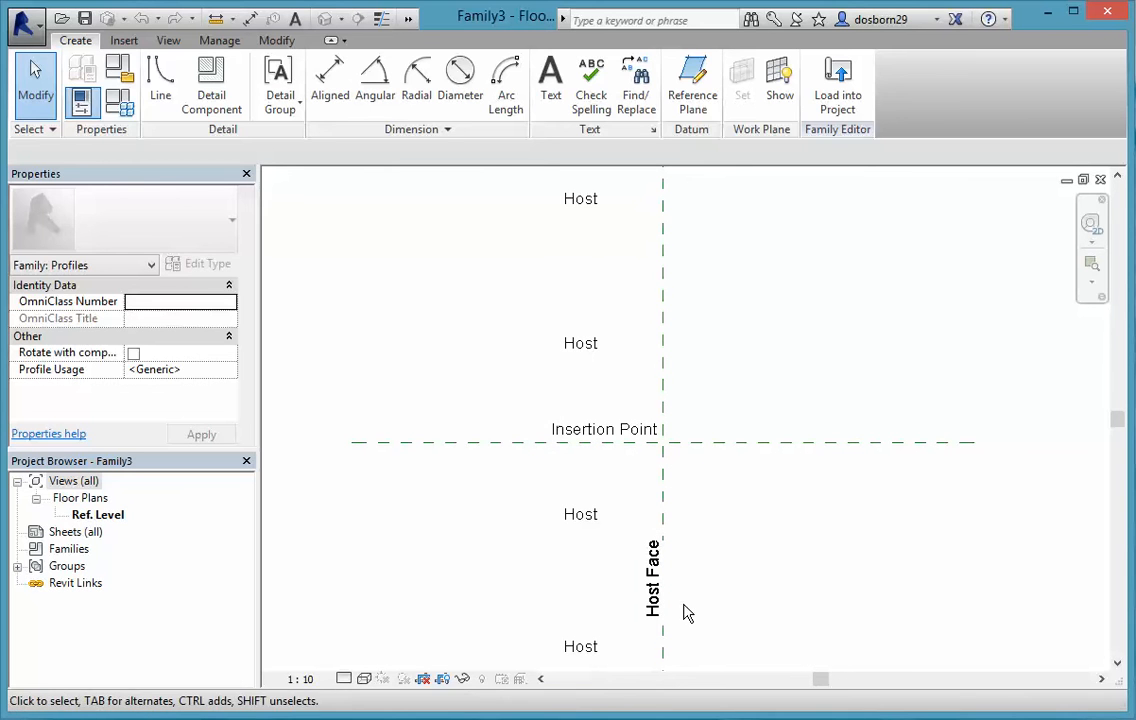
click(160, 80)
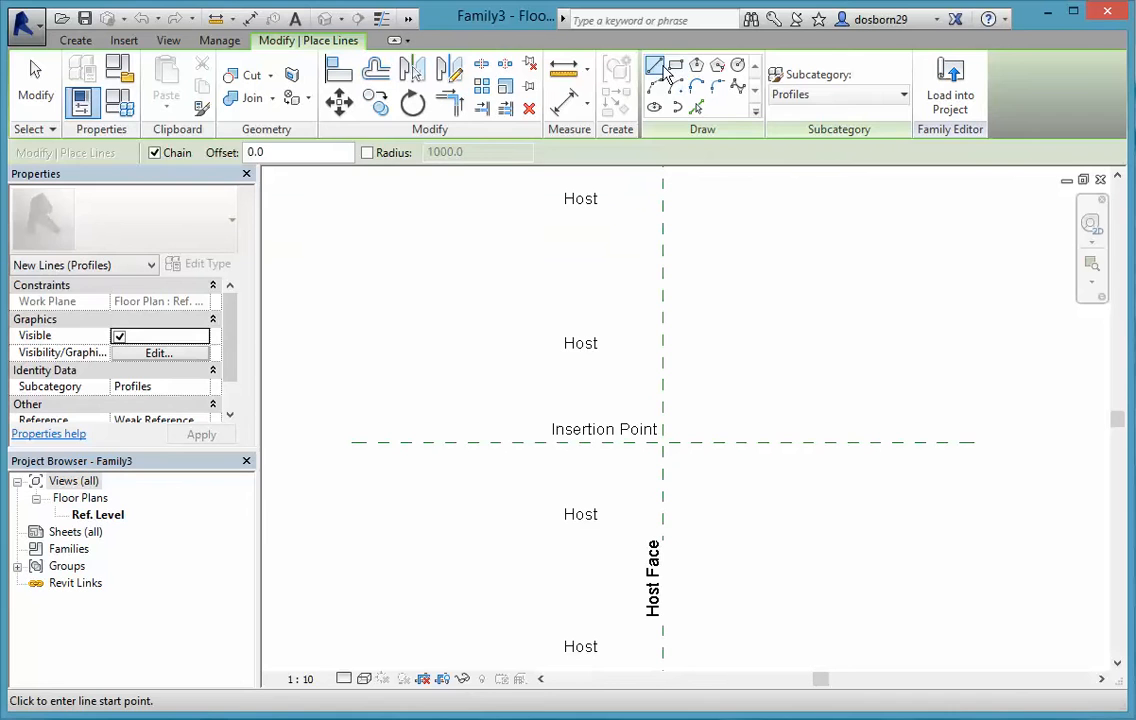
click(675, 66)
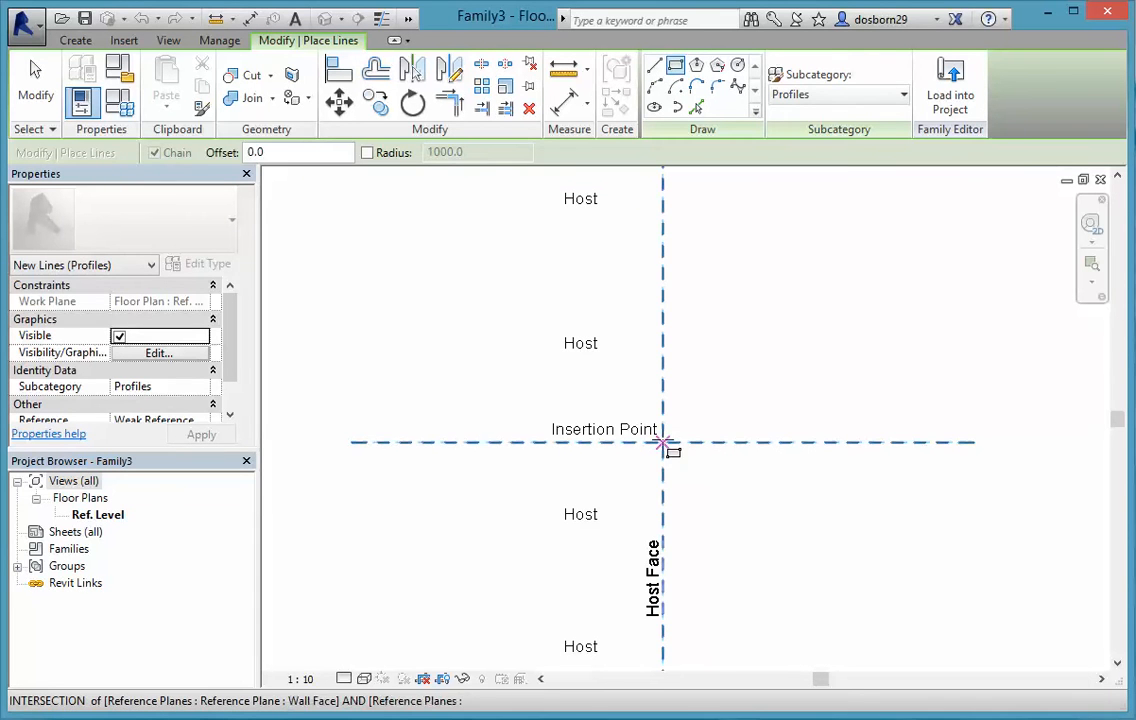
click(663, 442)
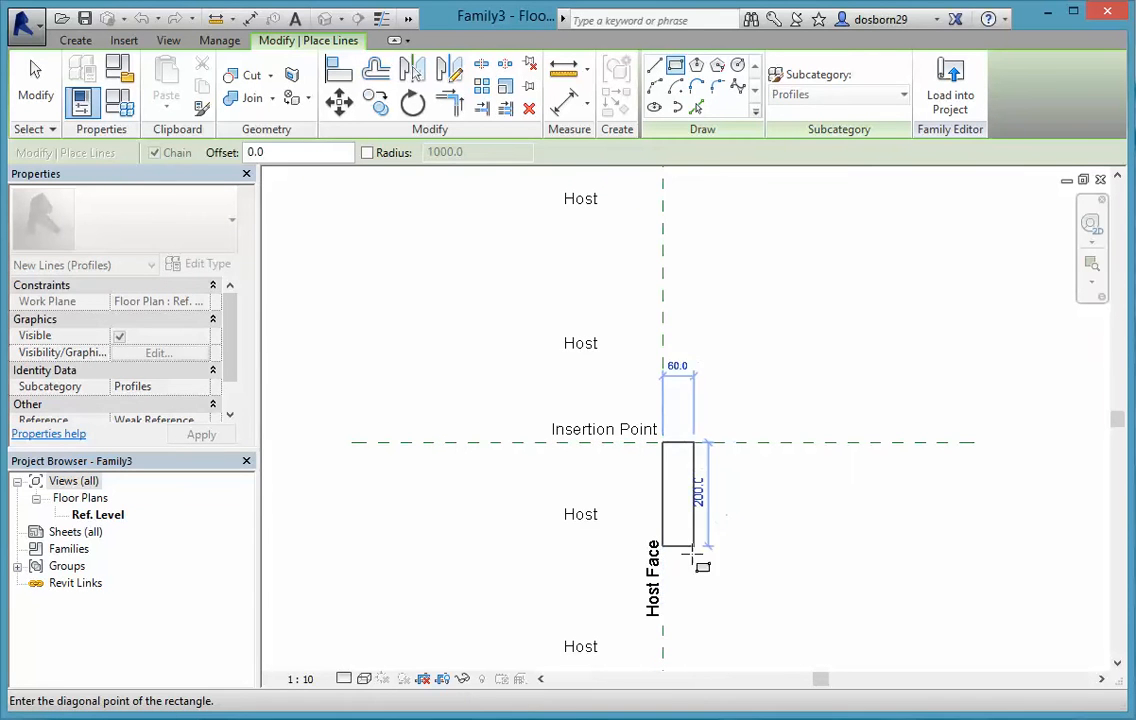
click(684, 629)
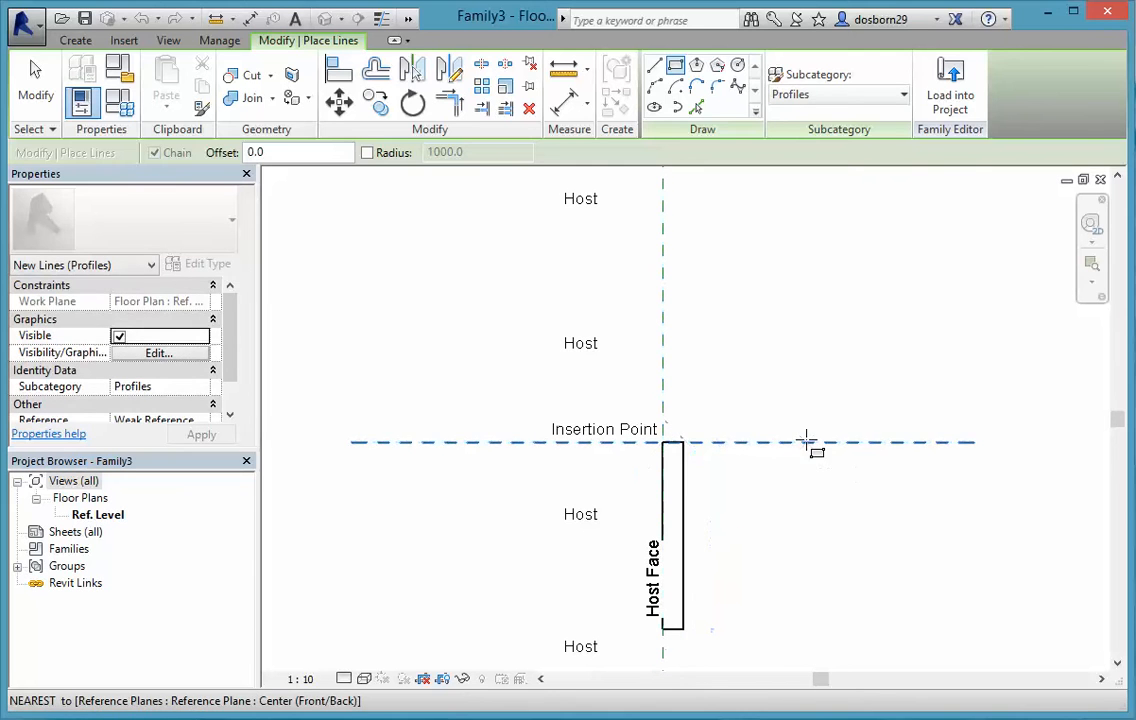
key(Escape)
key(Escape)
- Set the profile rectangle's width to 19 mm by moving its outer vertical line
click(690, 470)
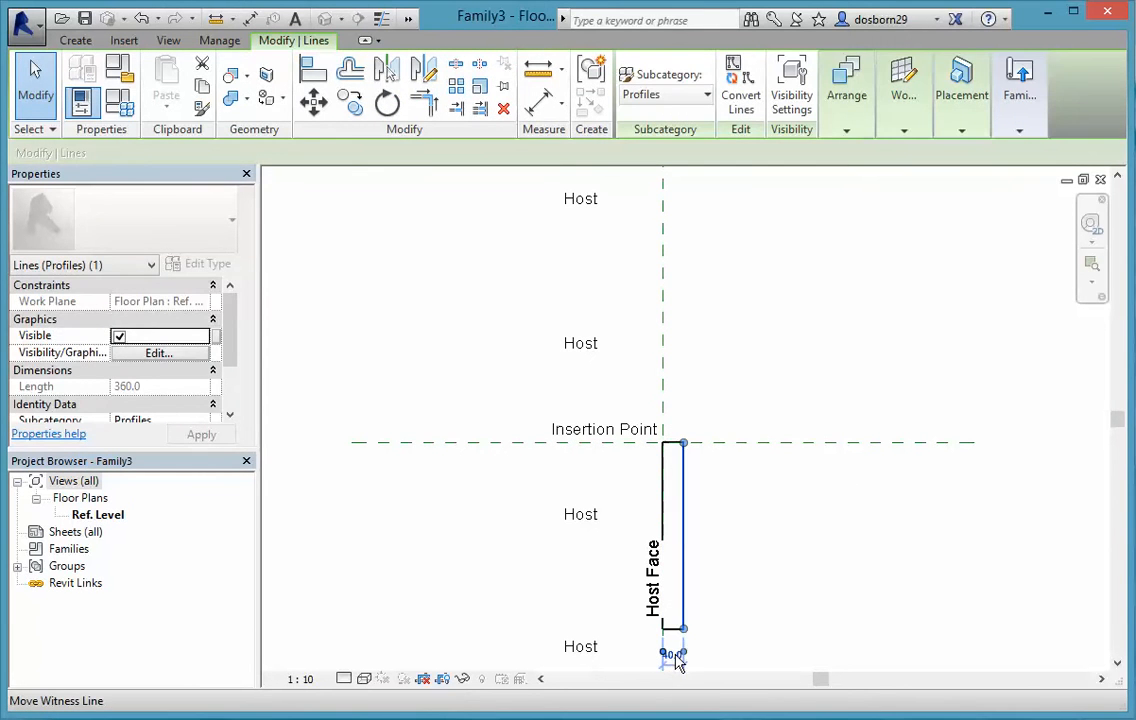
scroll(677, 654, down, 2)
scroll(680, 654, up, 5)
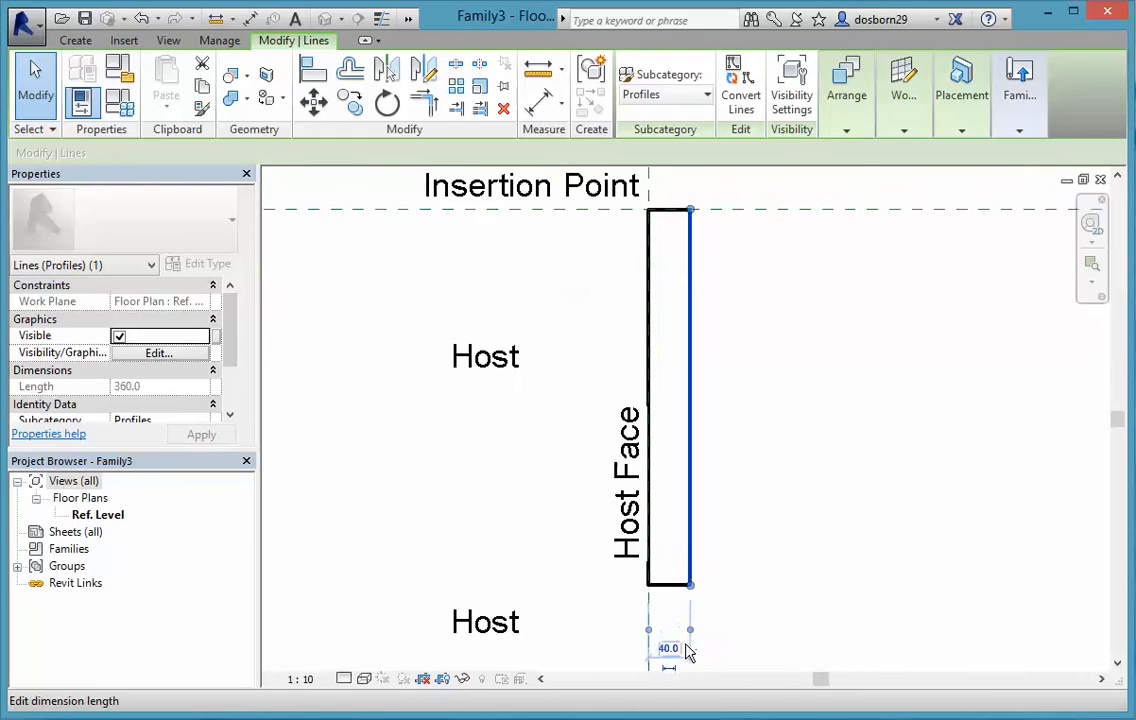
scroll(688, 652, up, 1)
middle_drag(771, 609, 725, 436)
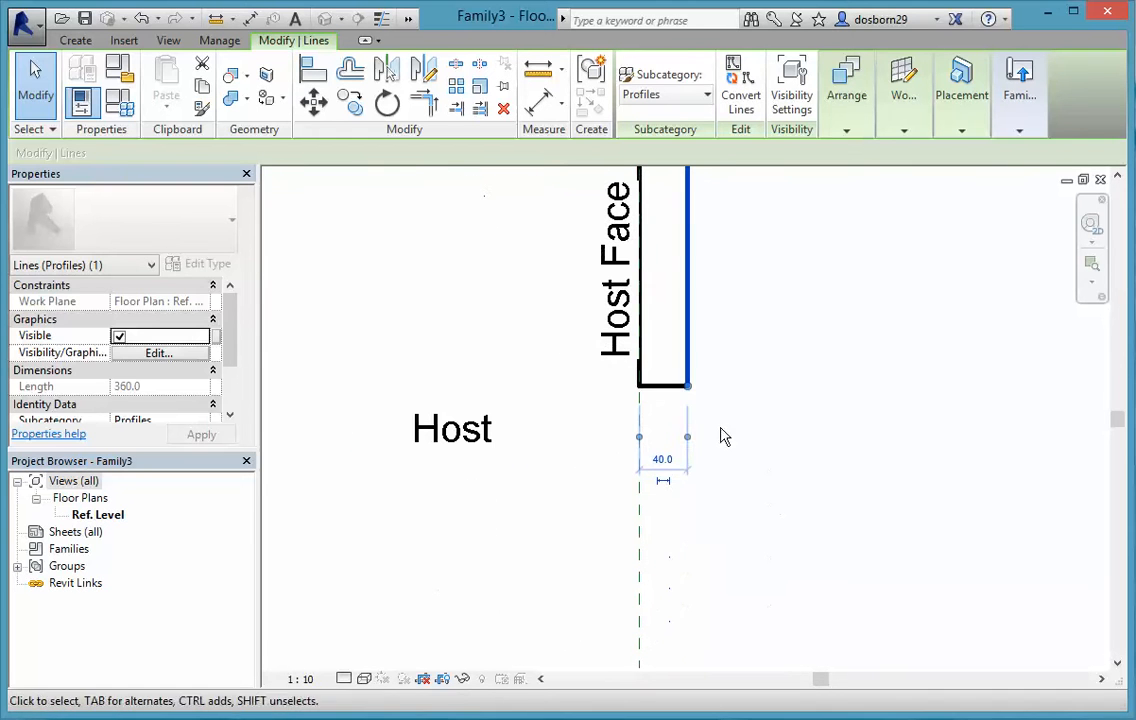
click(666, 461)
text(1)
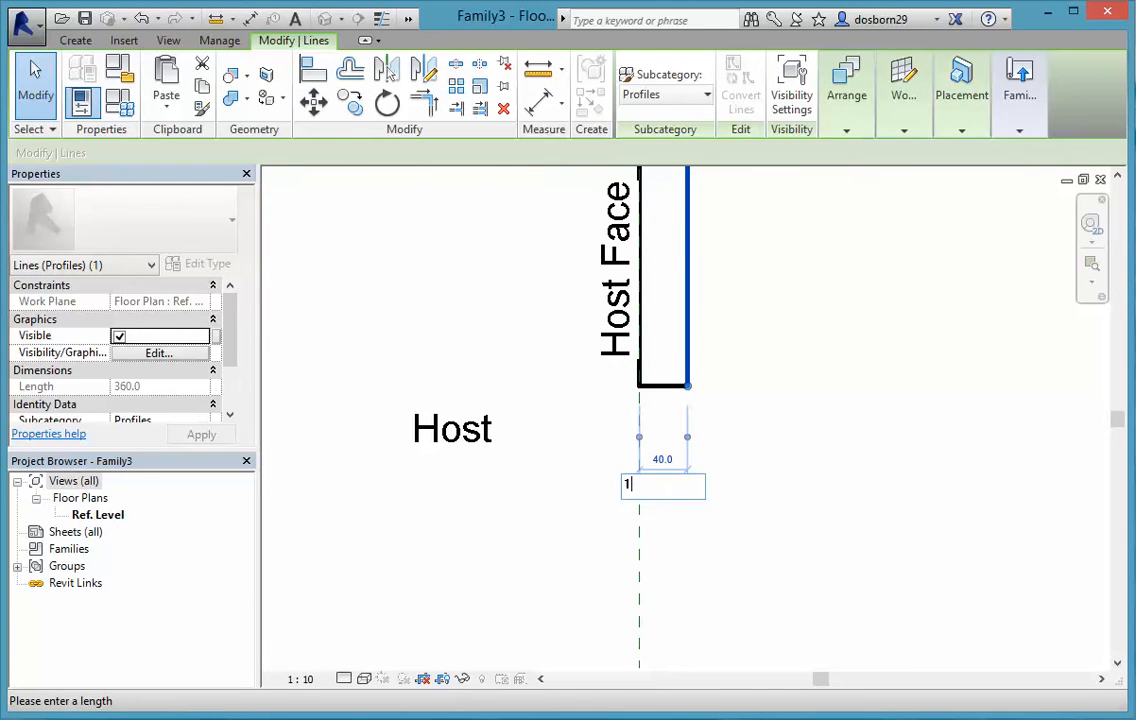
text(9)
key(Return)
scroll(771, 436, down, 2)
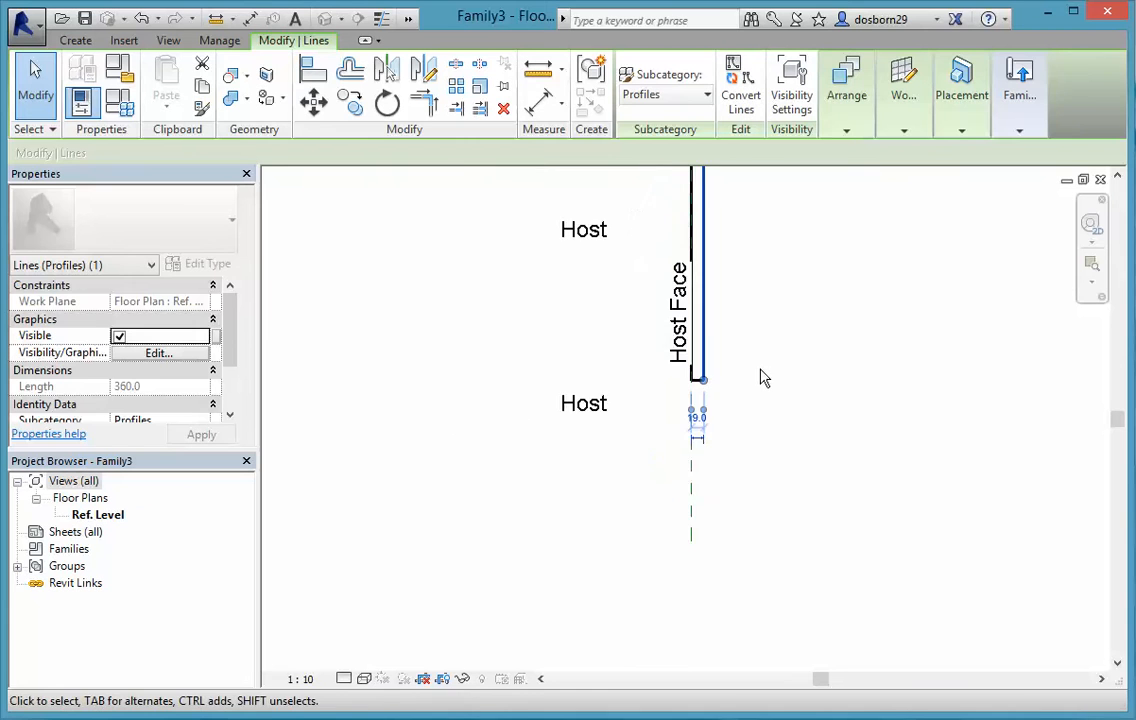
- Set the profile rectangle's height to 250 mm by moving its lower line
middle_drag(761, 375, 765, 547)
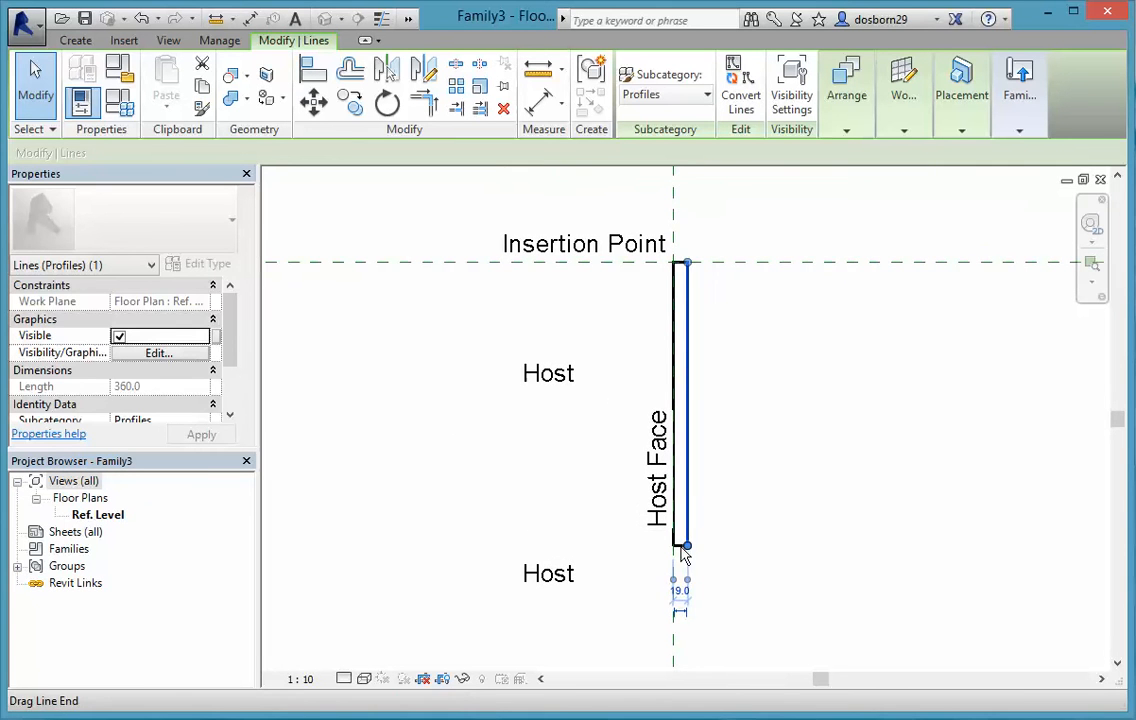
drag(686, 546, 682, 545)
scroll(801, 484, down, 2)
scroll(801, 472, up, 5)
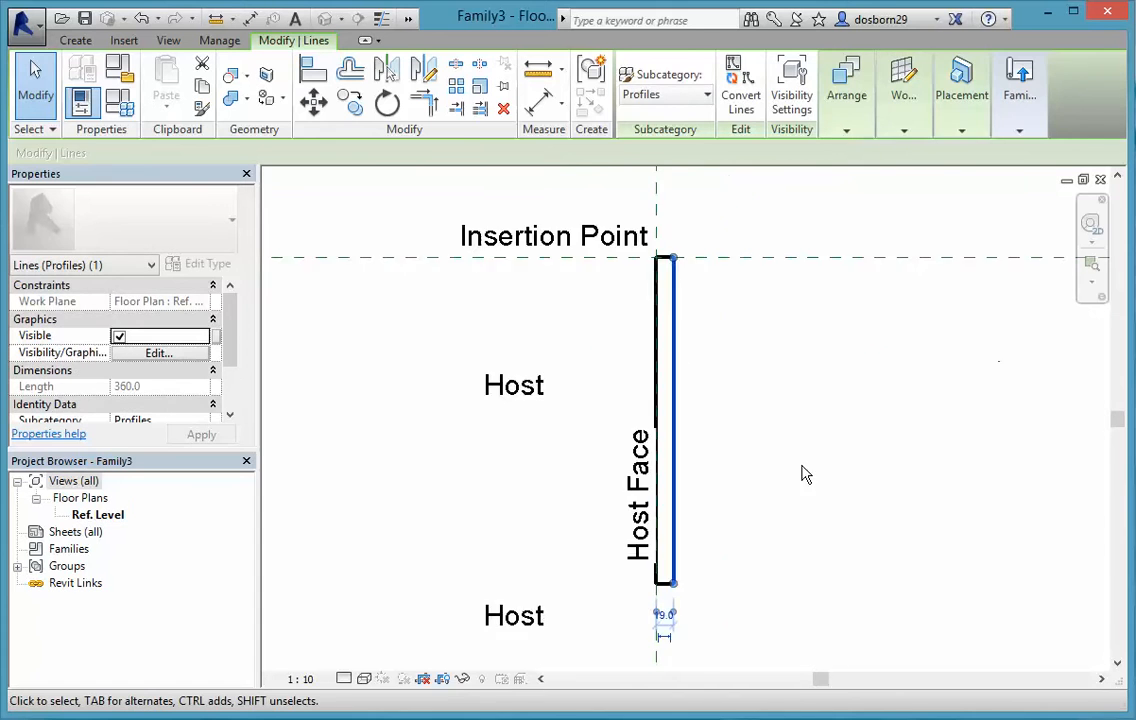
click(716, 598)
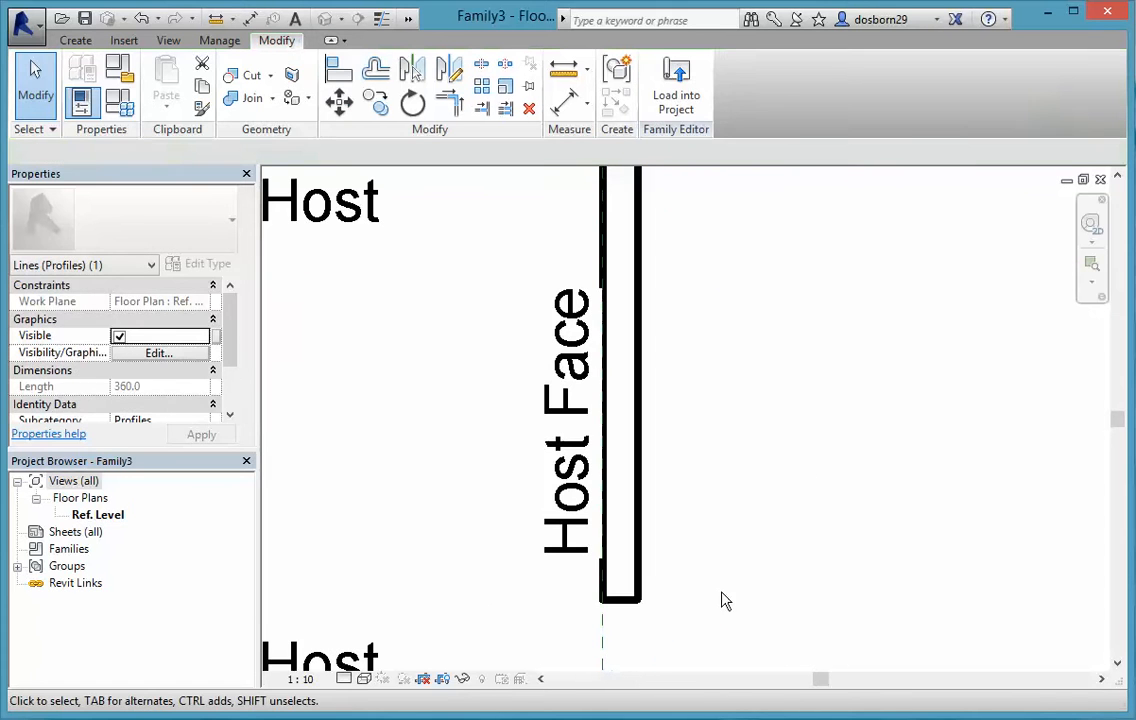
click(617, 600)
click(557, 271)
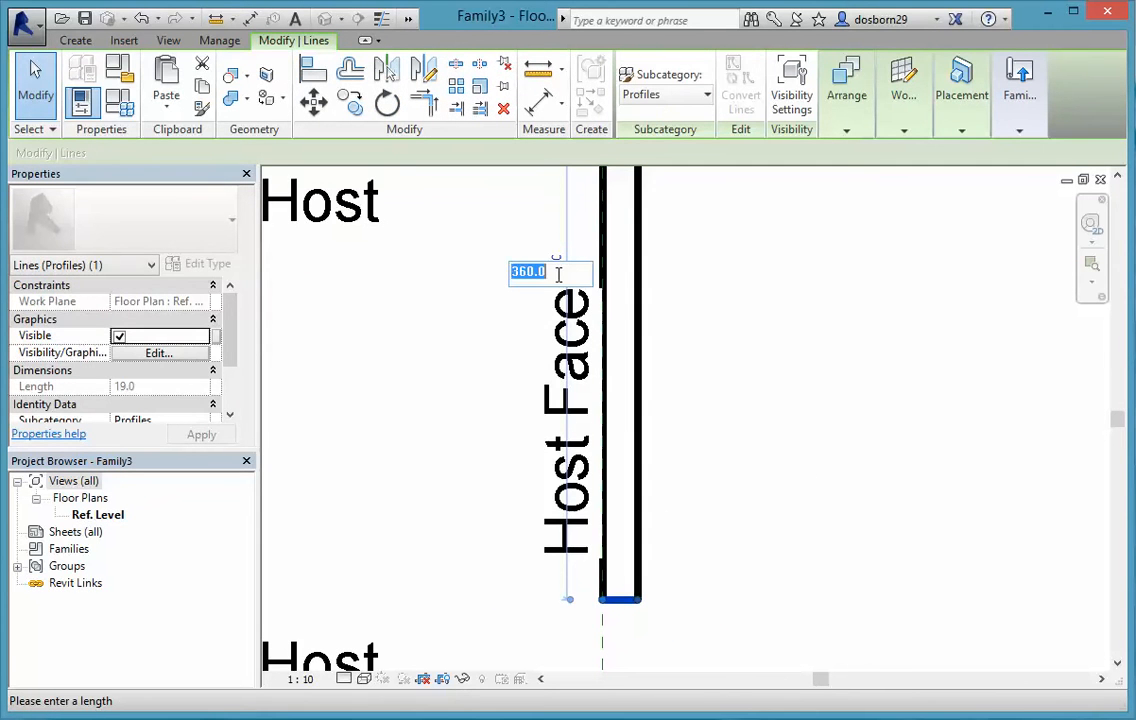
text(250)
scroll(786, 497, down, 4)
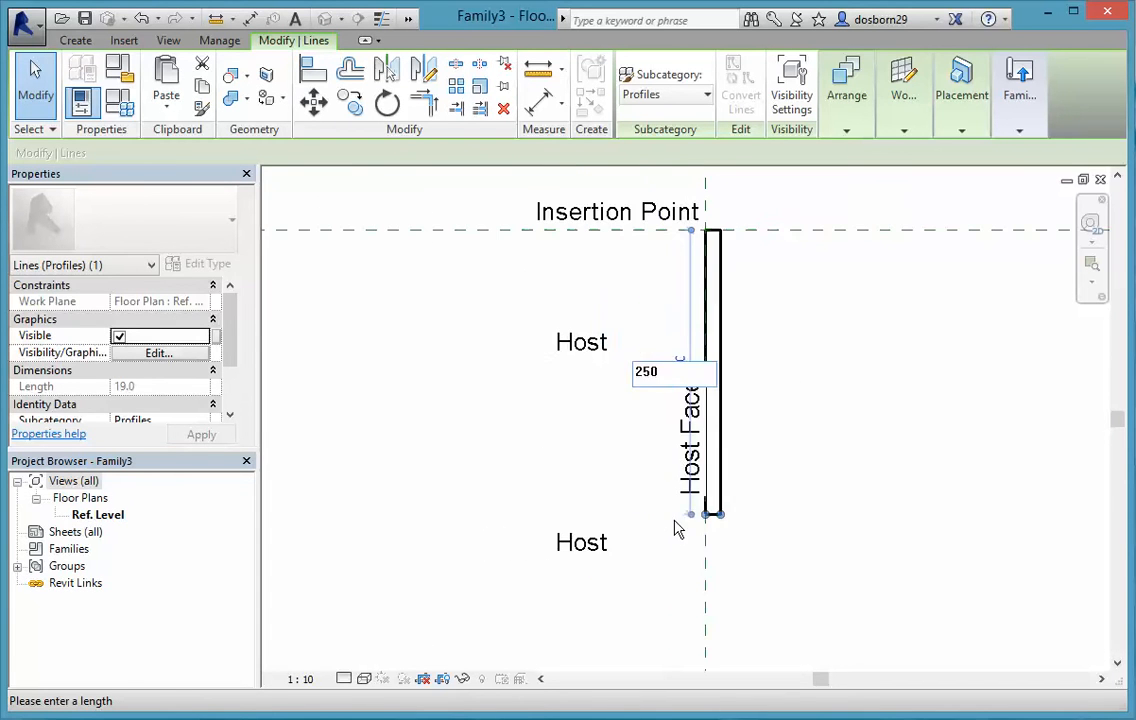
key(Return)
scroll(615, 480, down, 1)
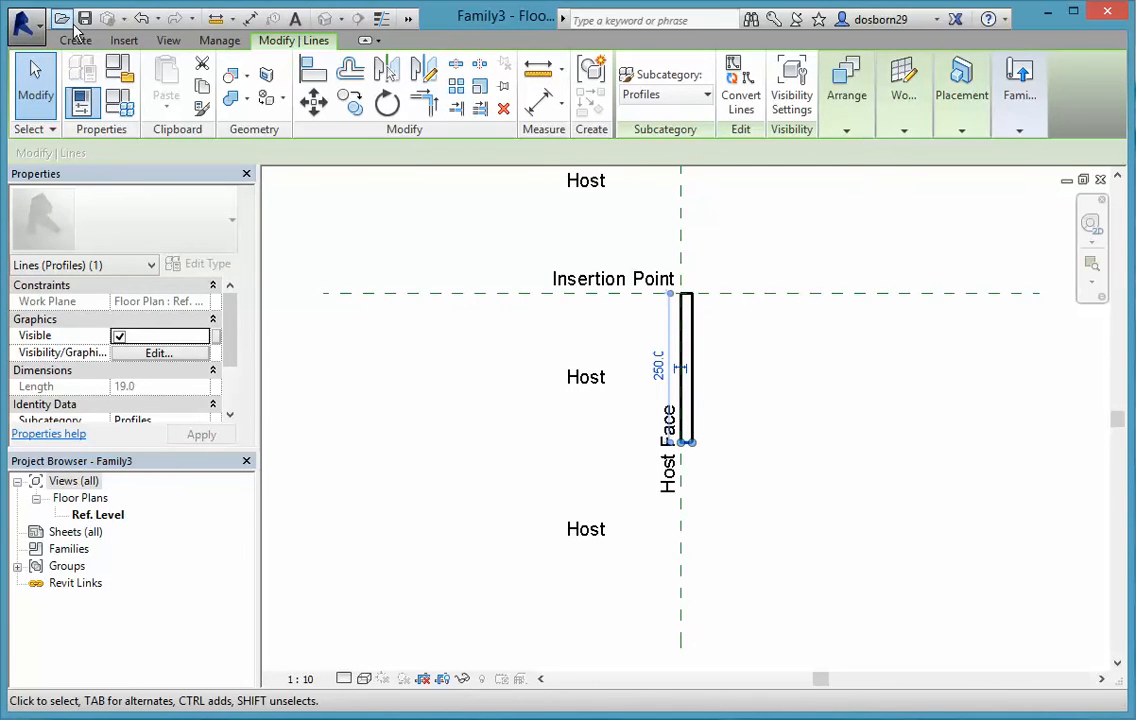
- Save the profile family as Fascia 19 x 250 in the My Families folder
click(35, 28)
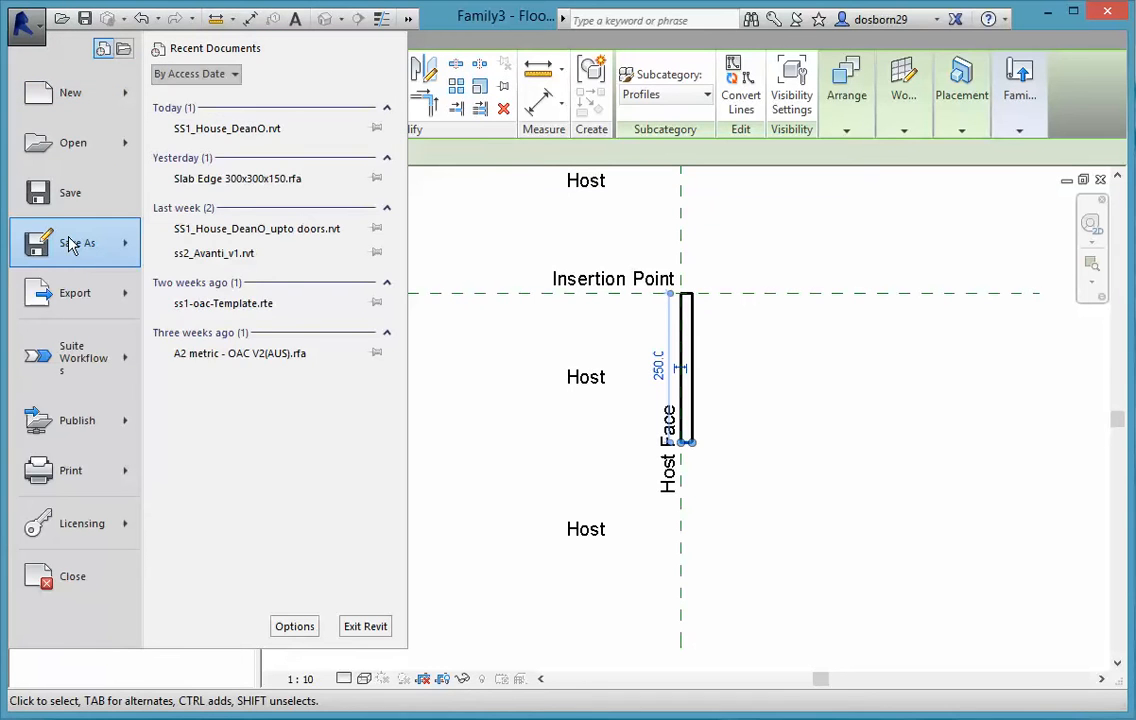
mouse_move(77, 243)
click(50, 178)
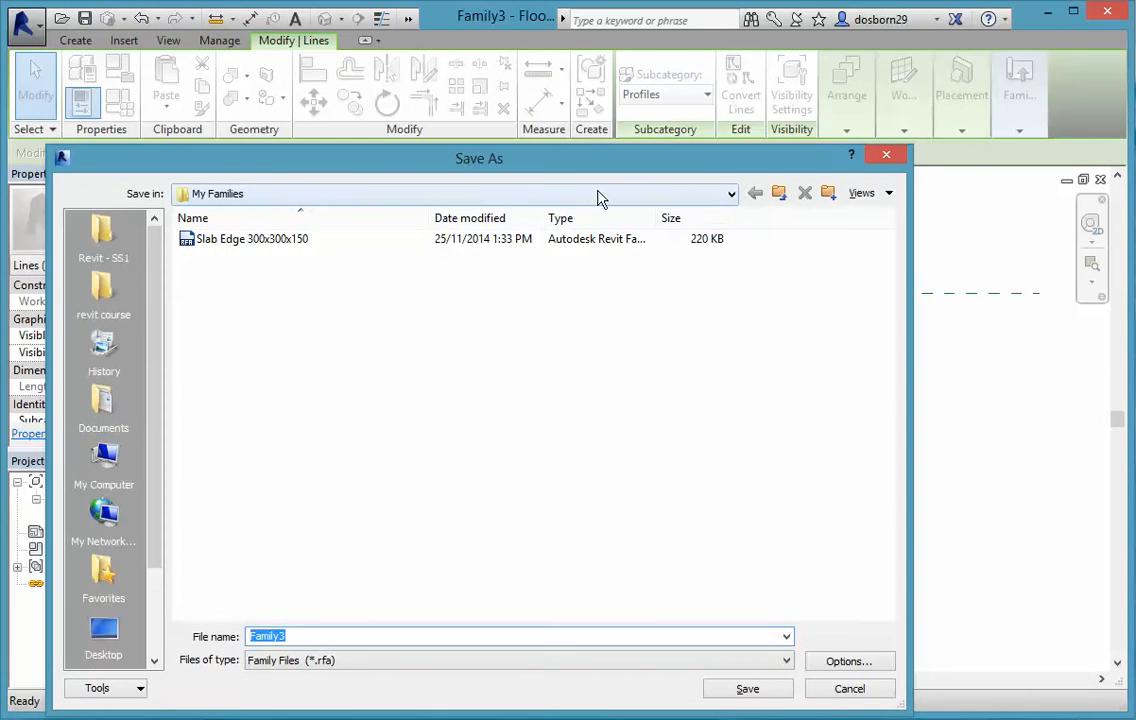
click(729, 193)
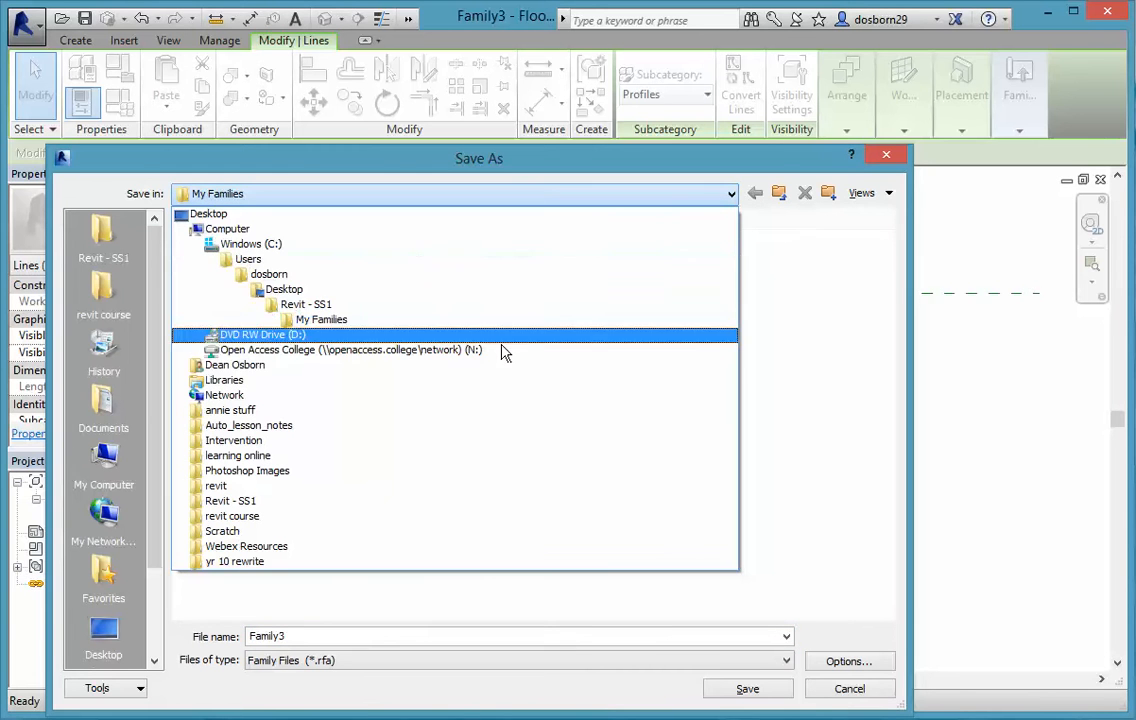
click(330, 320)
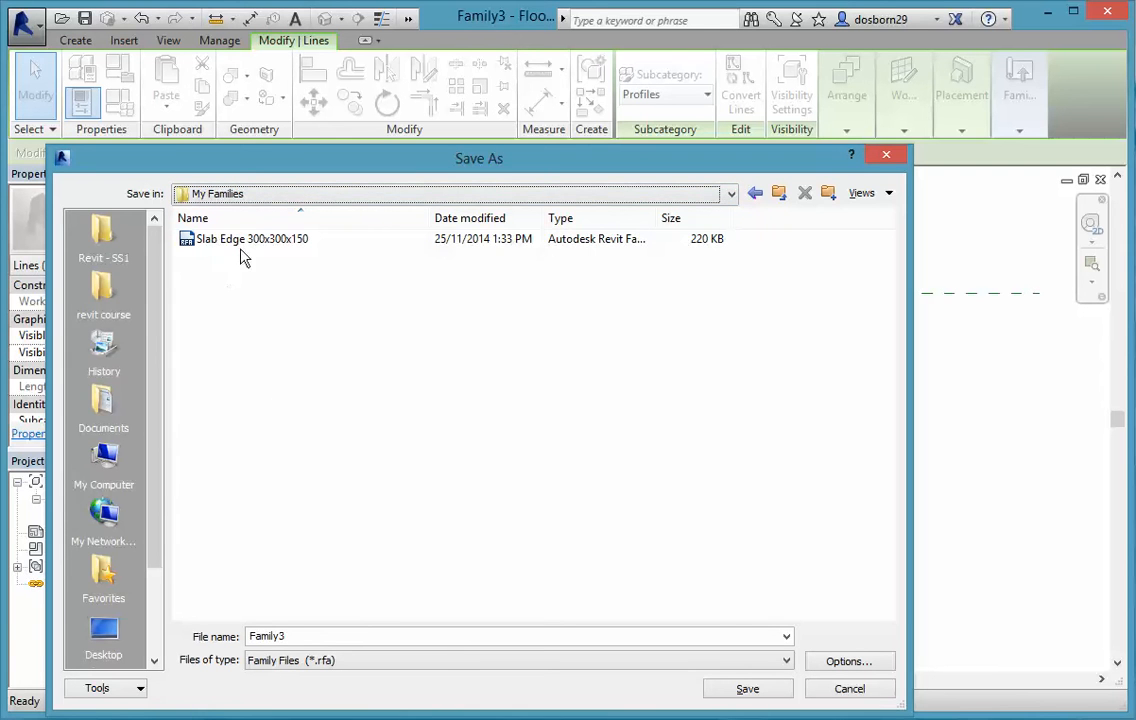
click(290, 636)
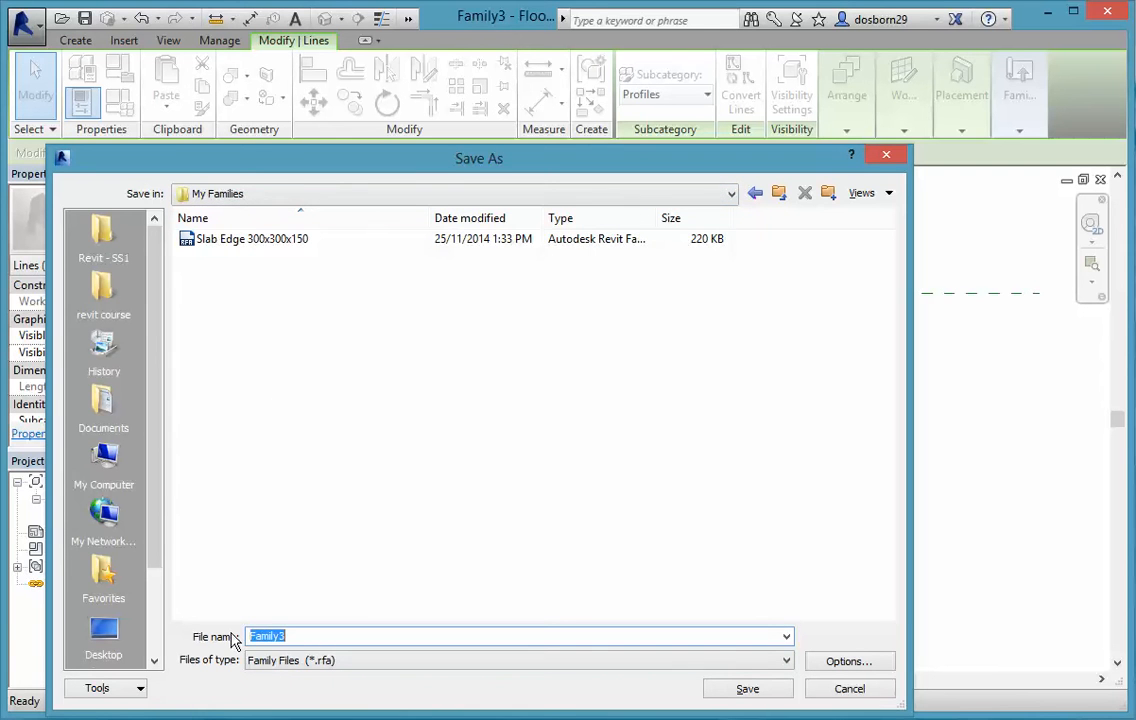
text(Fascia 19 x 250)
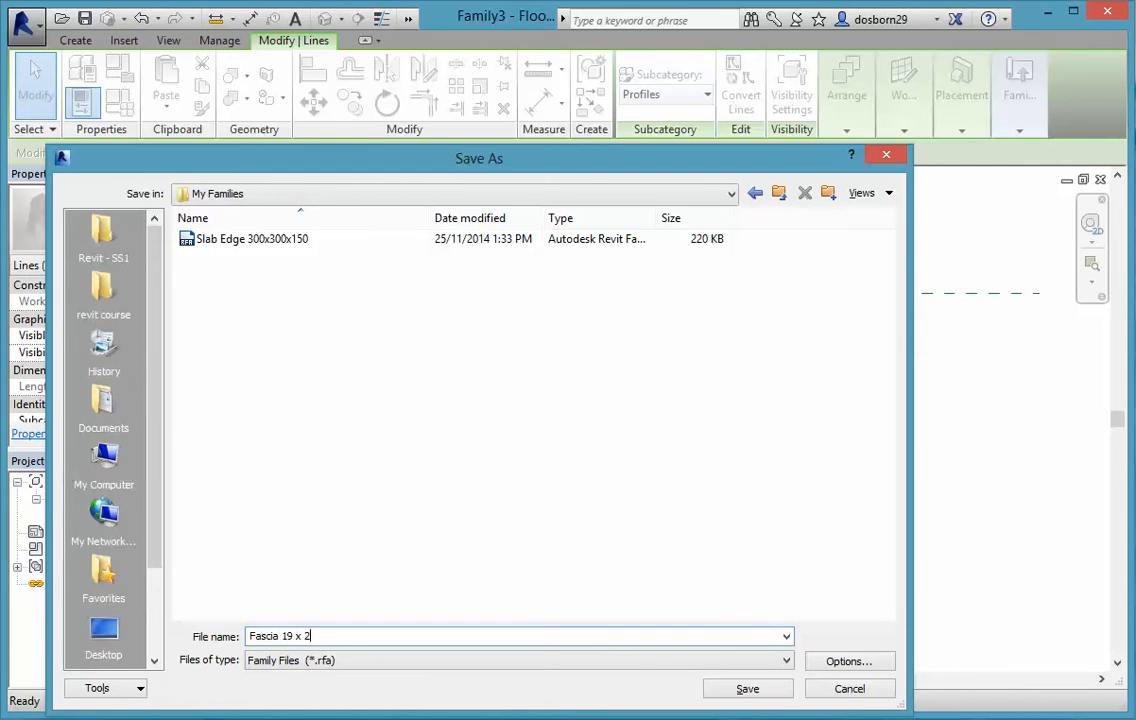
click(749, 690)
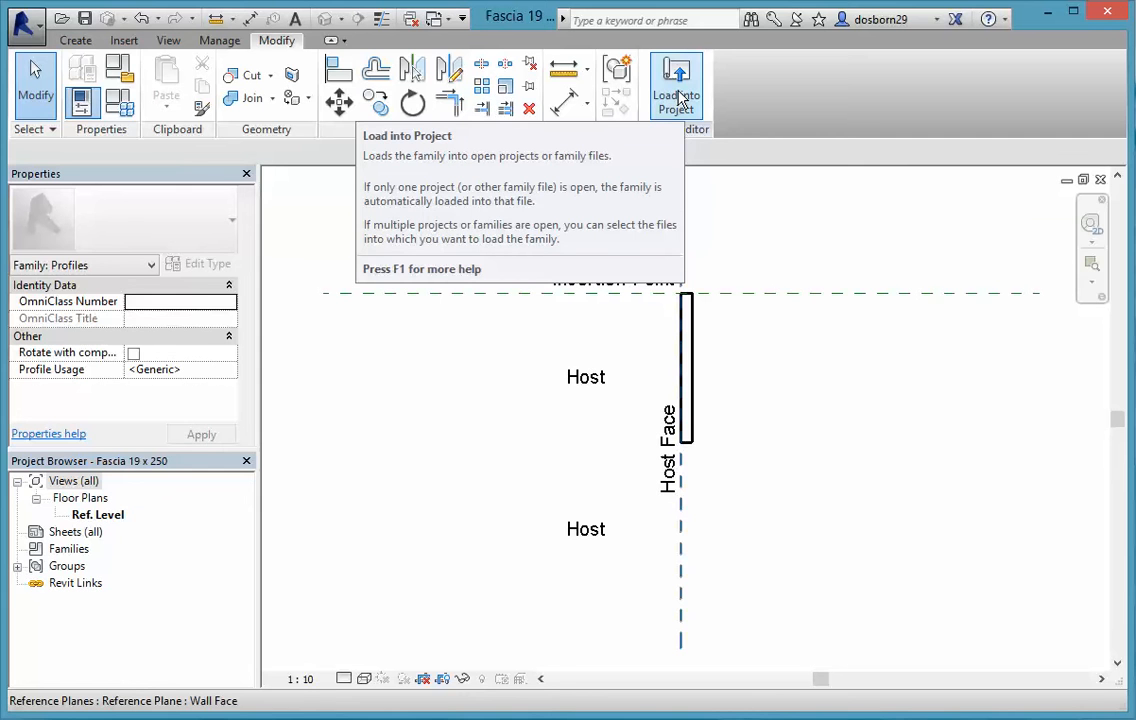
- Load the fascia profile family into the house project and expand the project's Profiles families to check for it
click(679, 97)
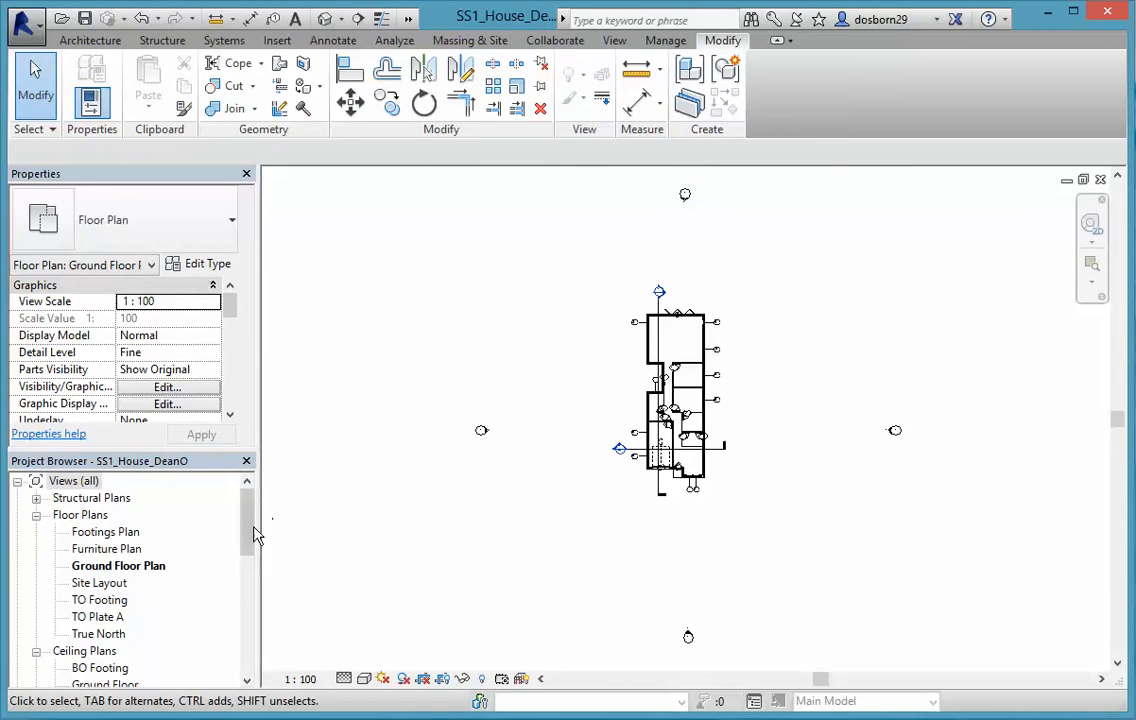
drag(251, 533, 256, 654)
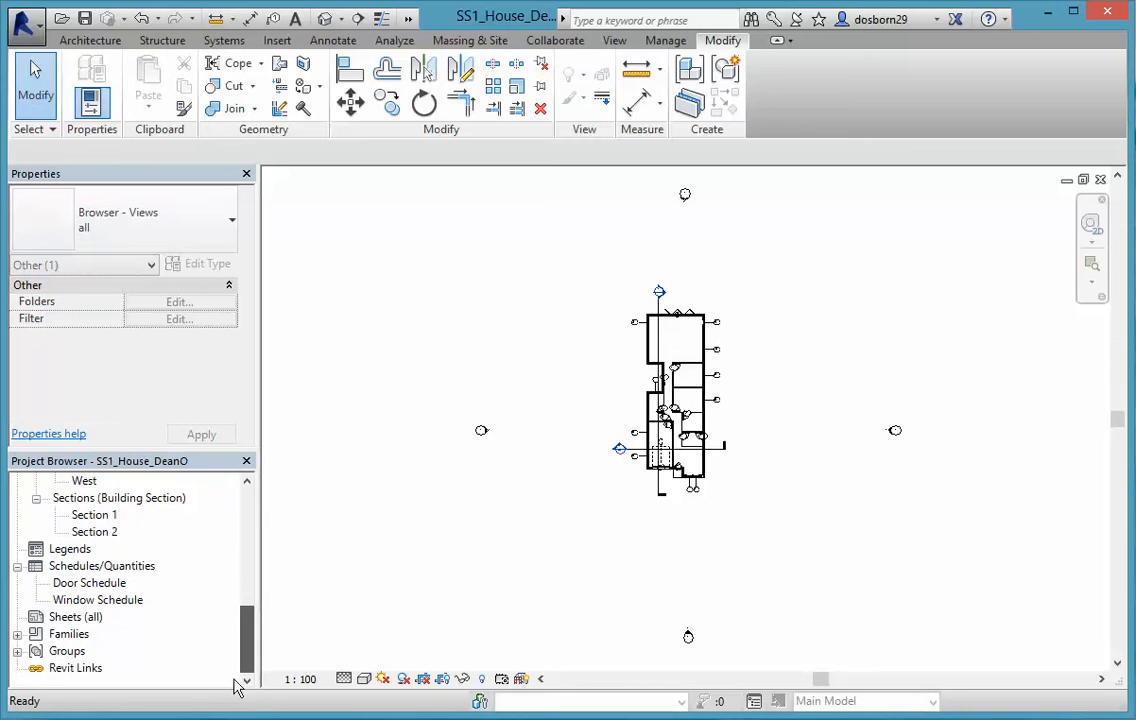
click(17, 634)
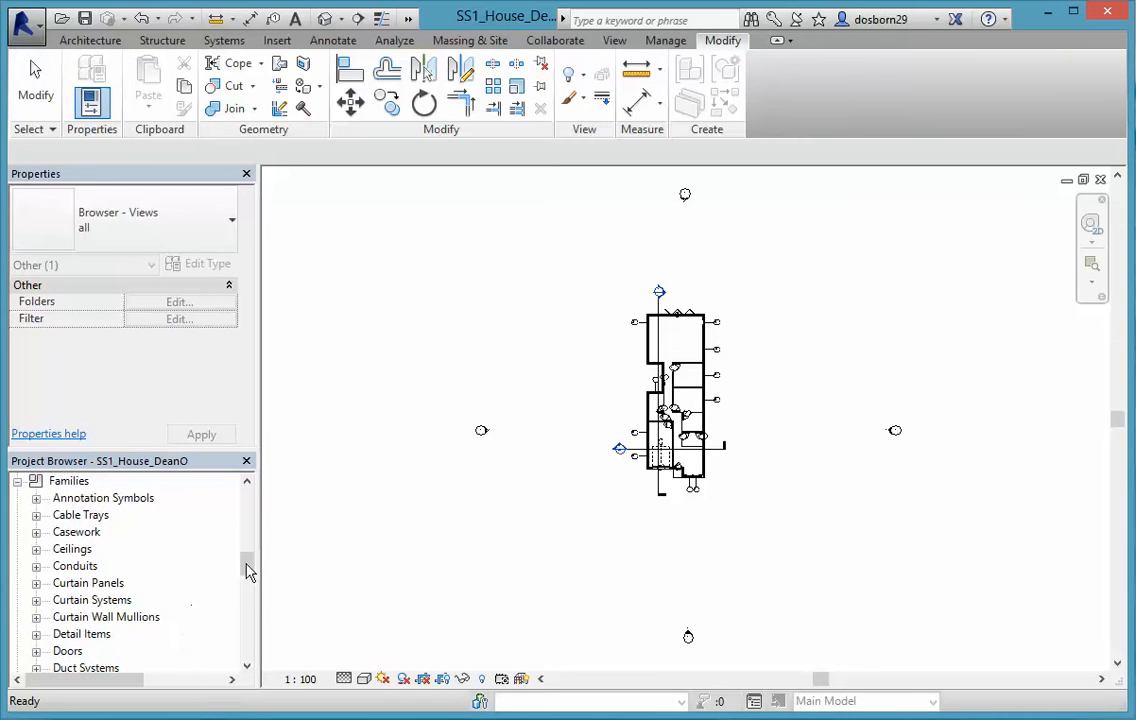
drag(250, 568, 250, 625)
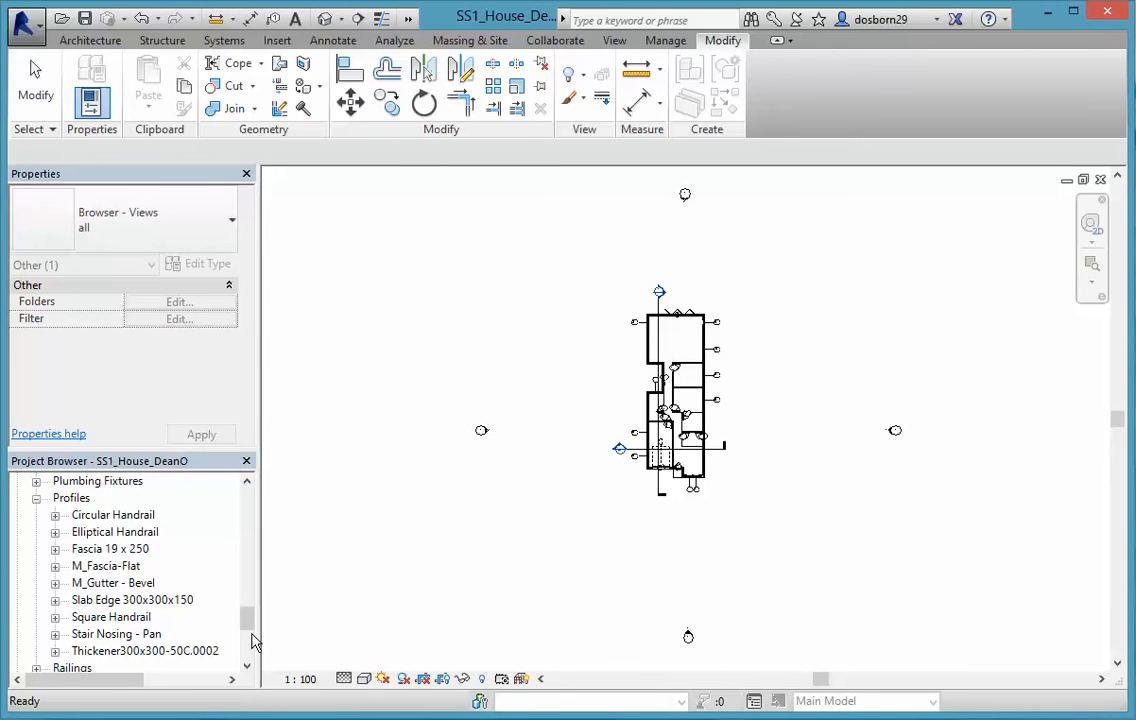
- Start a roof fascia and duplicate its system type under the name Fascia 19 x 250
click(88, 41)
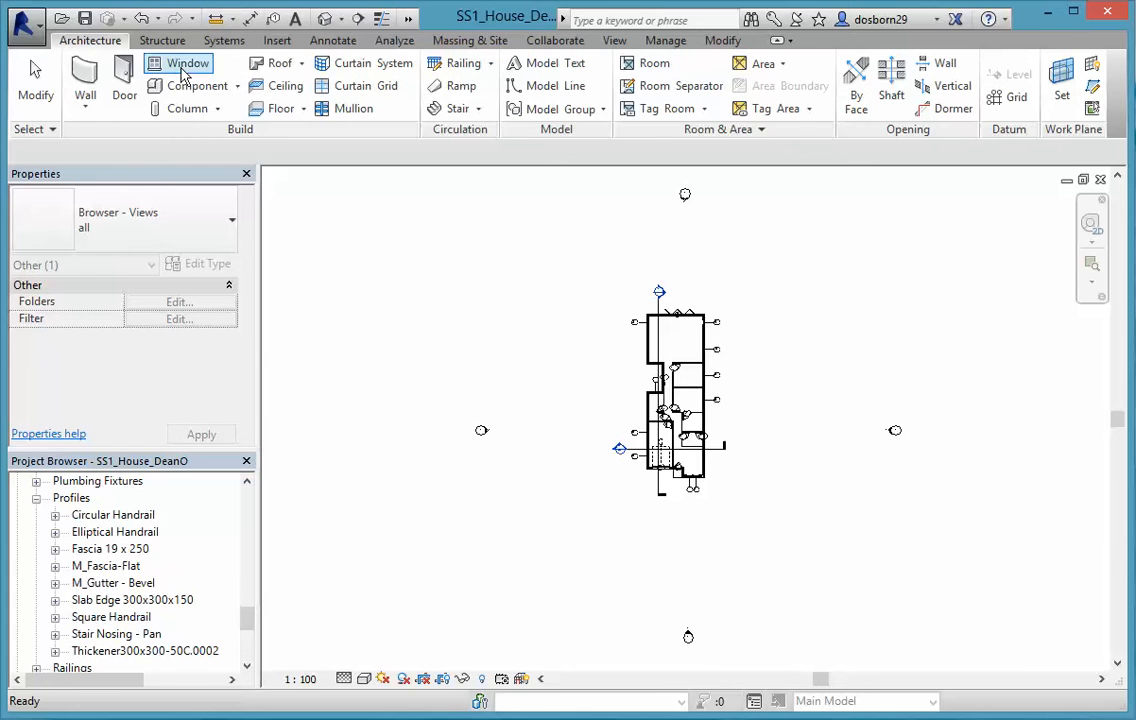
click(302, 65)
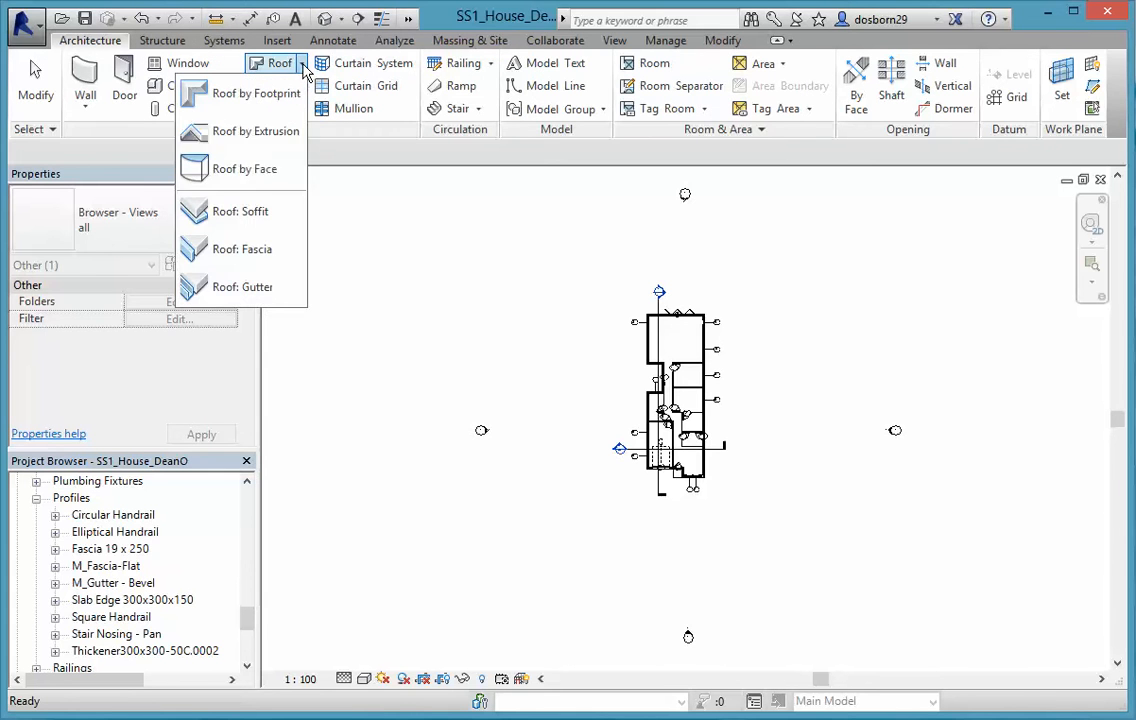
click(240, 250)
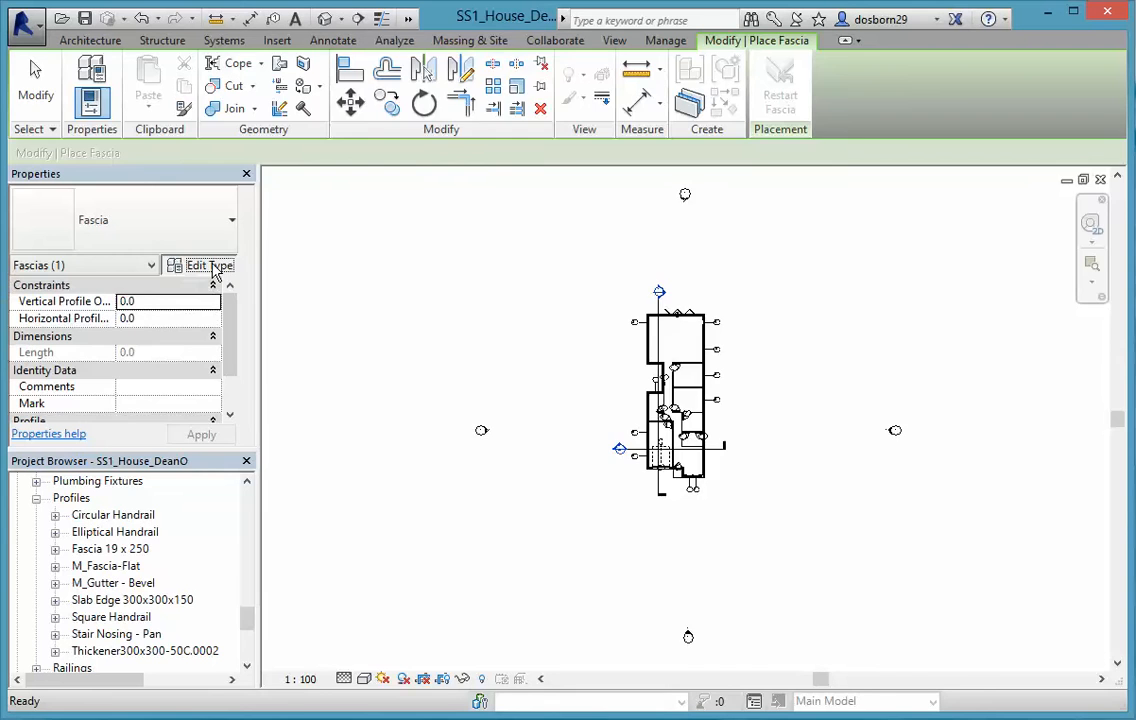
click(210, 266)
drag(507, 158, 443, 105)
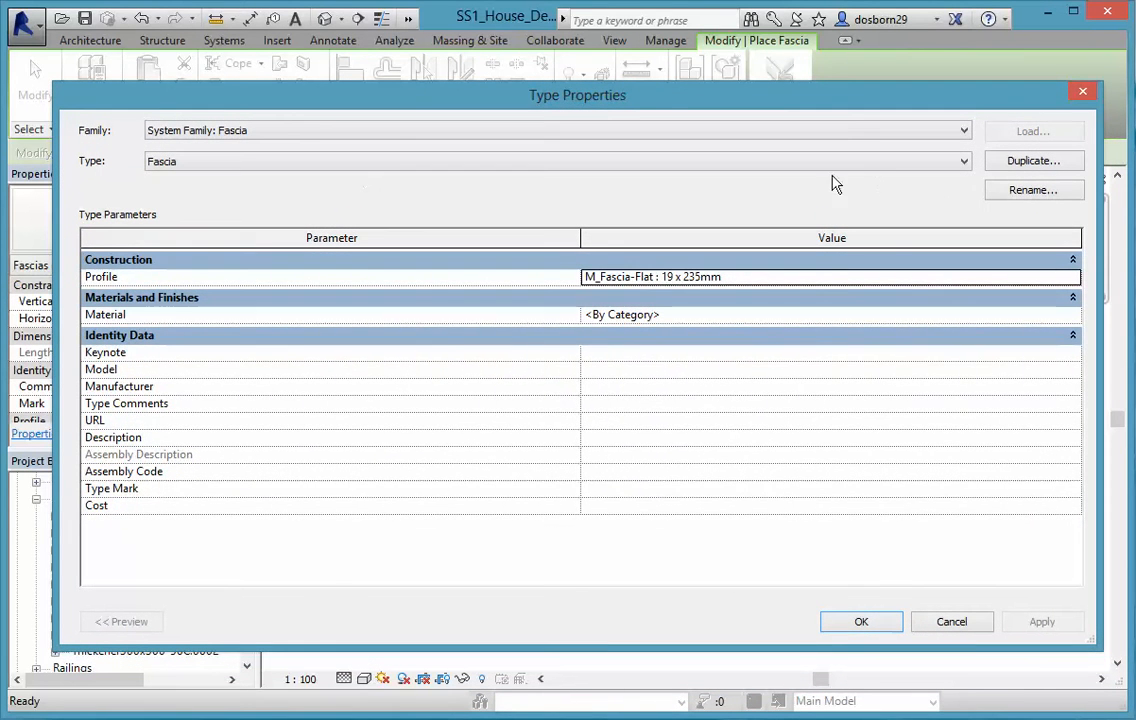
click(992, 164)
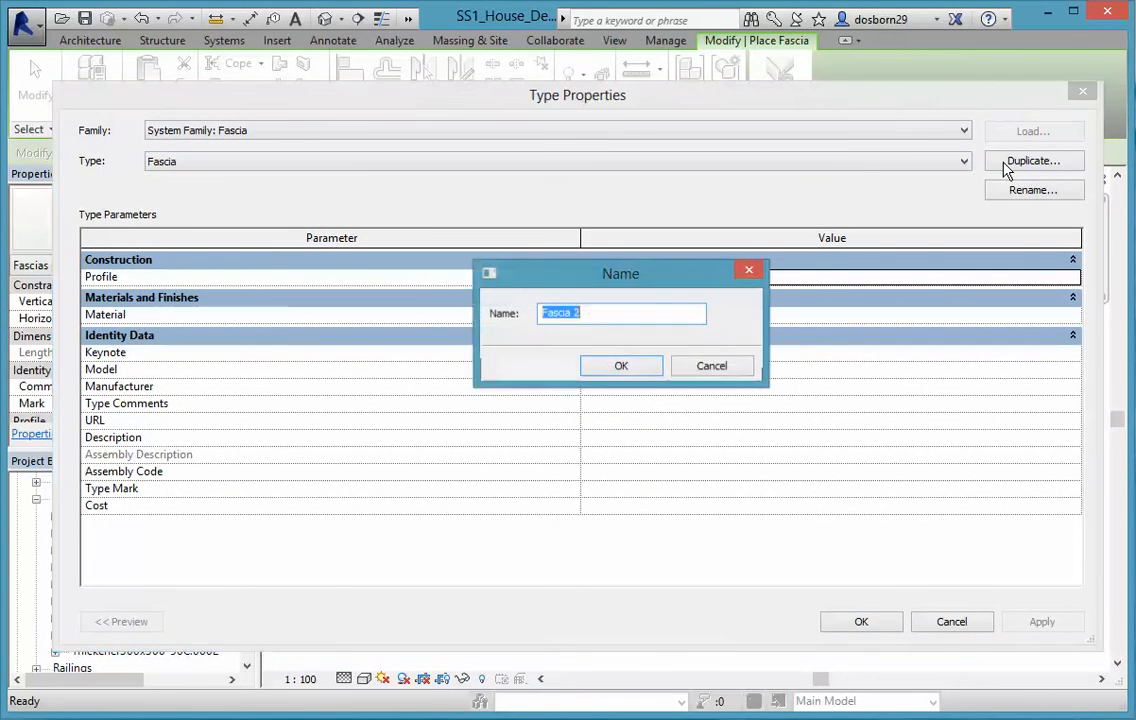
click(586, 313)
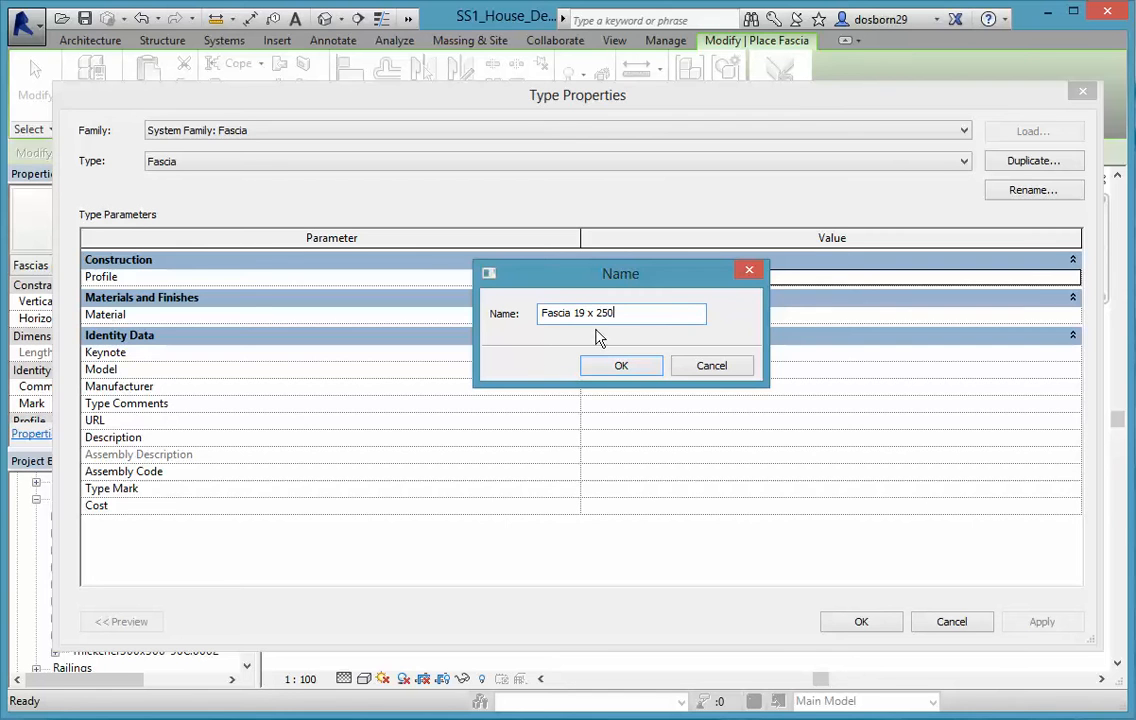
click(618, 367)
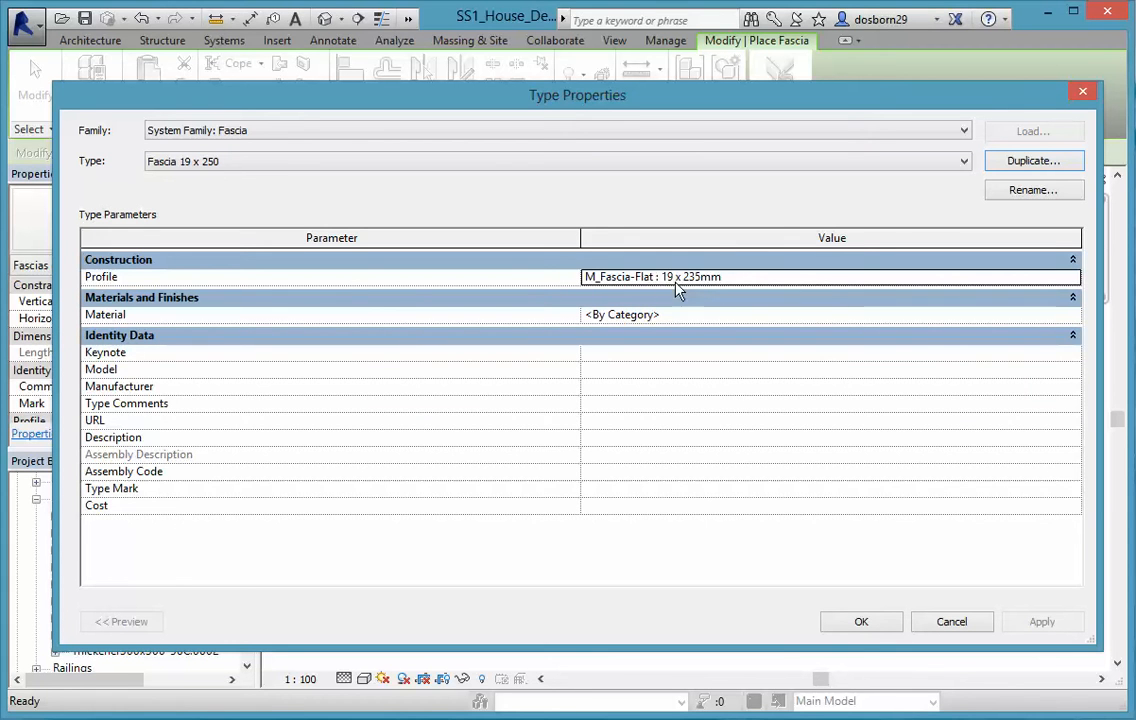
- Assign the Fascia 19 x 250 : Fascia 19 x 250 profile to the new fascia type and accept the type properties
click(1068, 282)
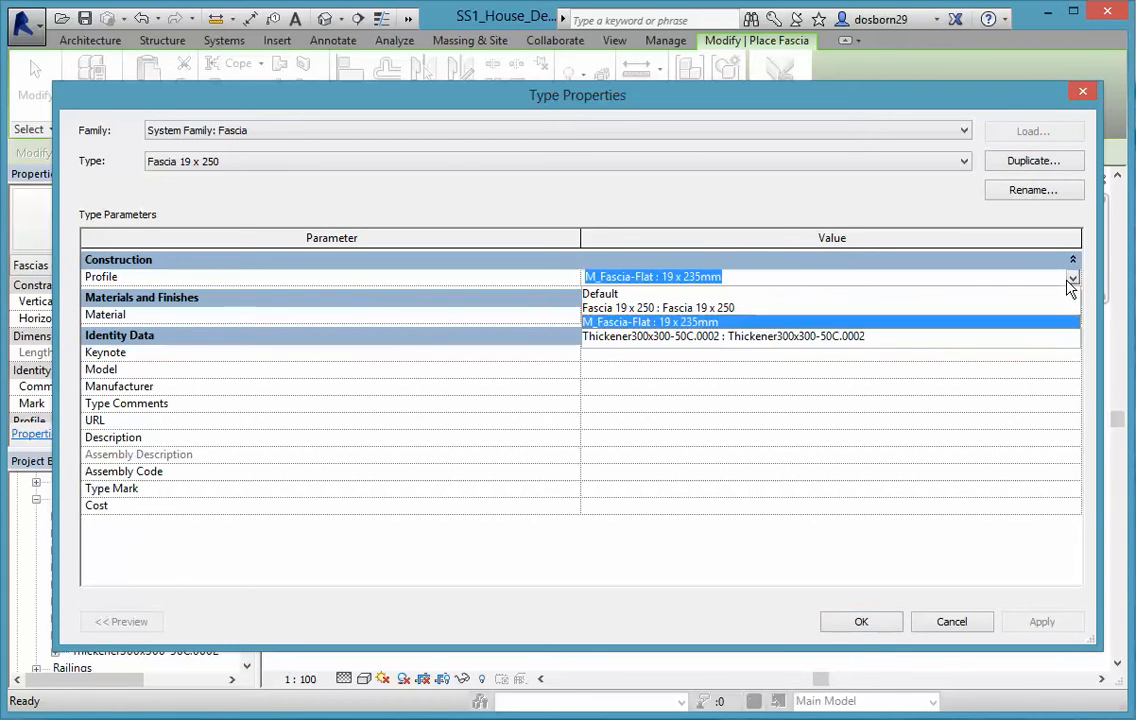
click(1070, 280)
click(1070, 280)
click(705, 308)
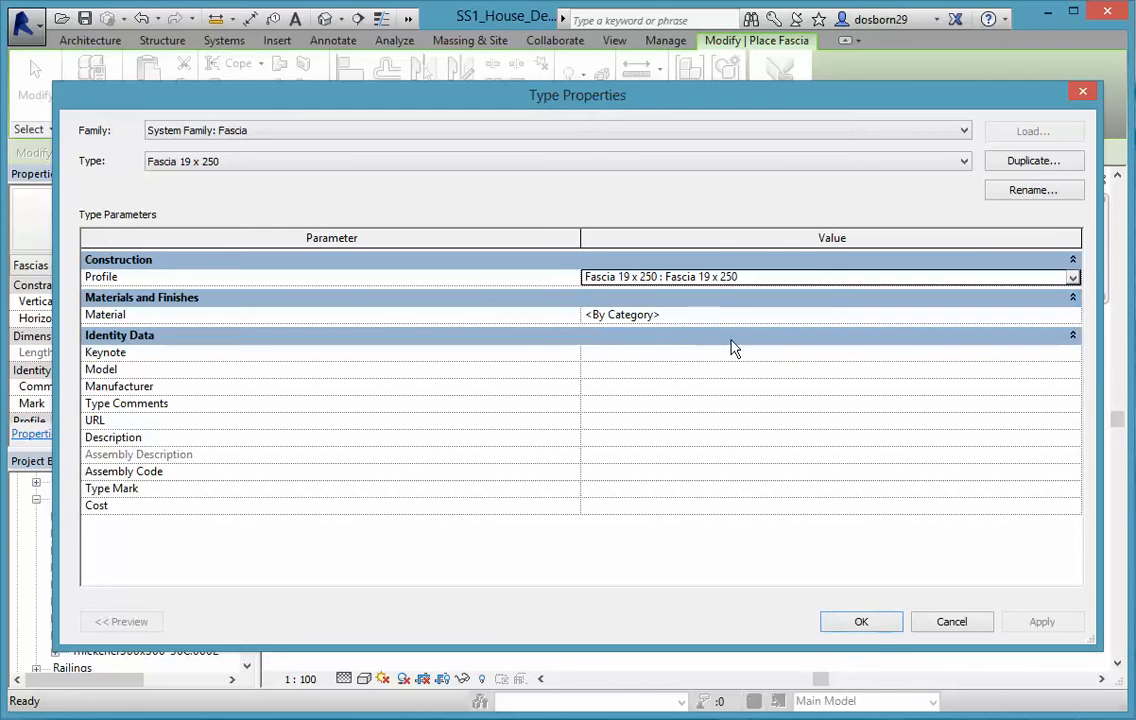
click(862, 622)
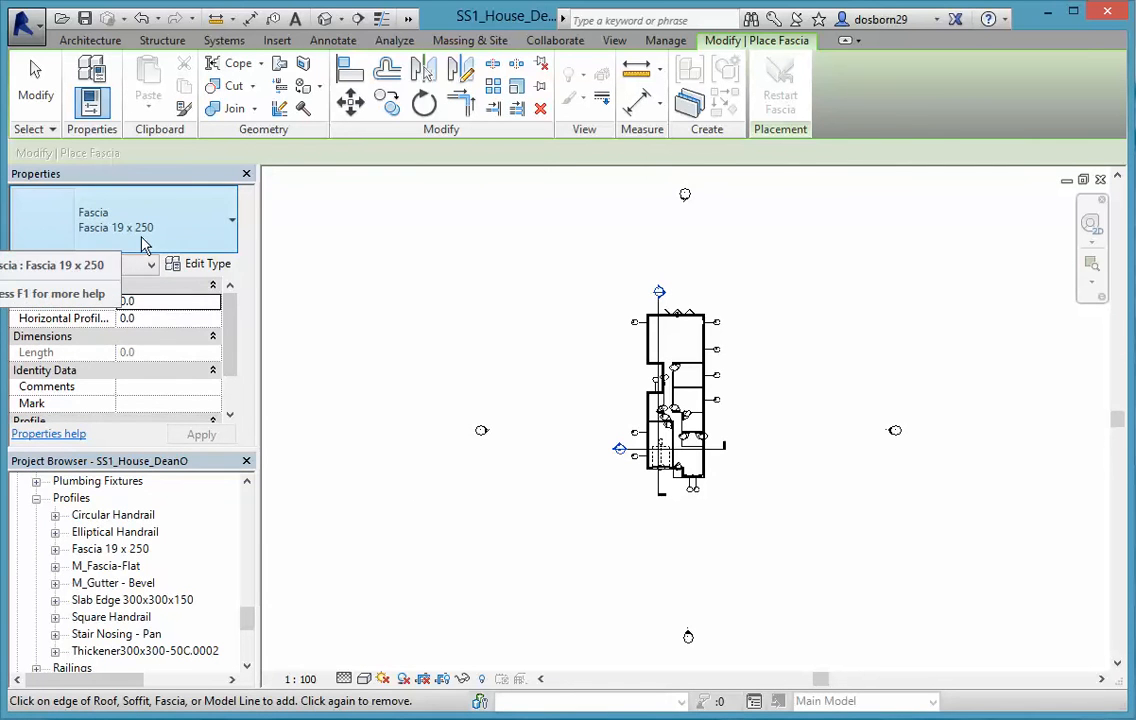
- In the 3D view, place a Fascia 19 x 250 along the upper roof edge on the shaded side of the garage corner
click(324, 20)
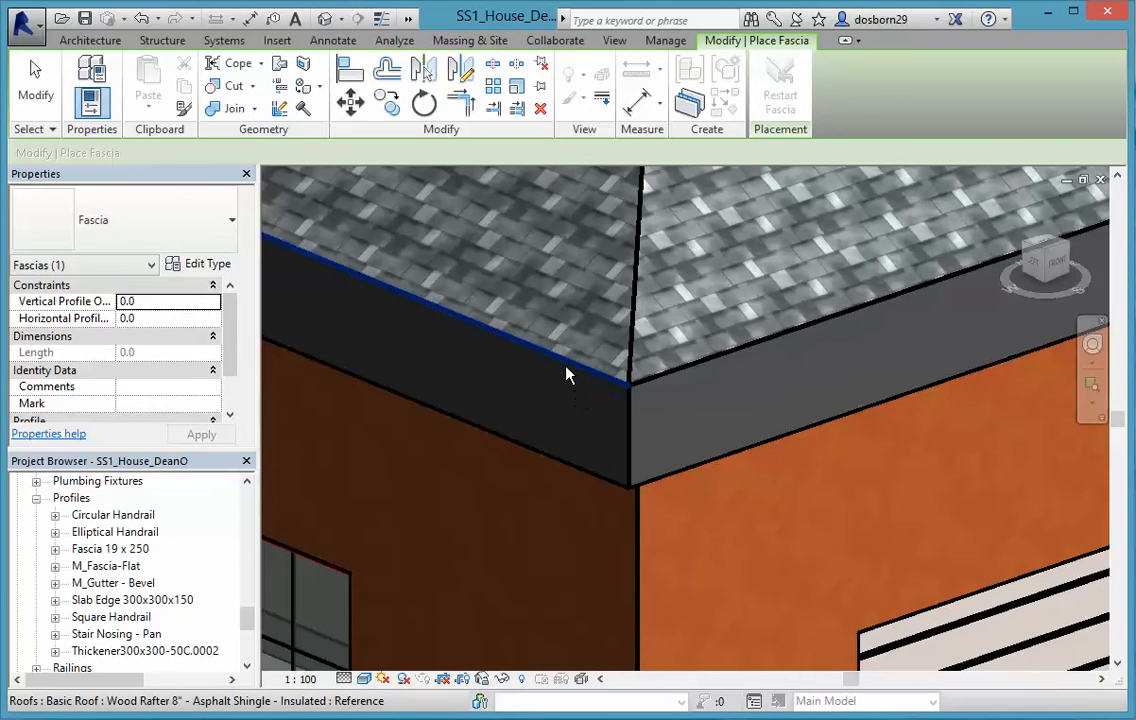
click(566, 375)
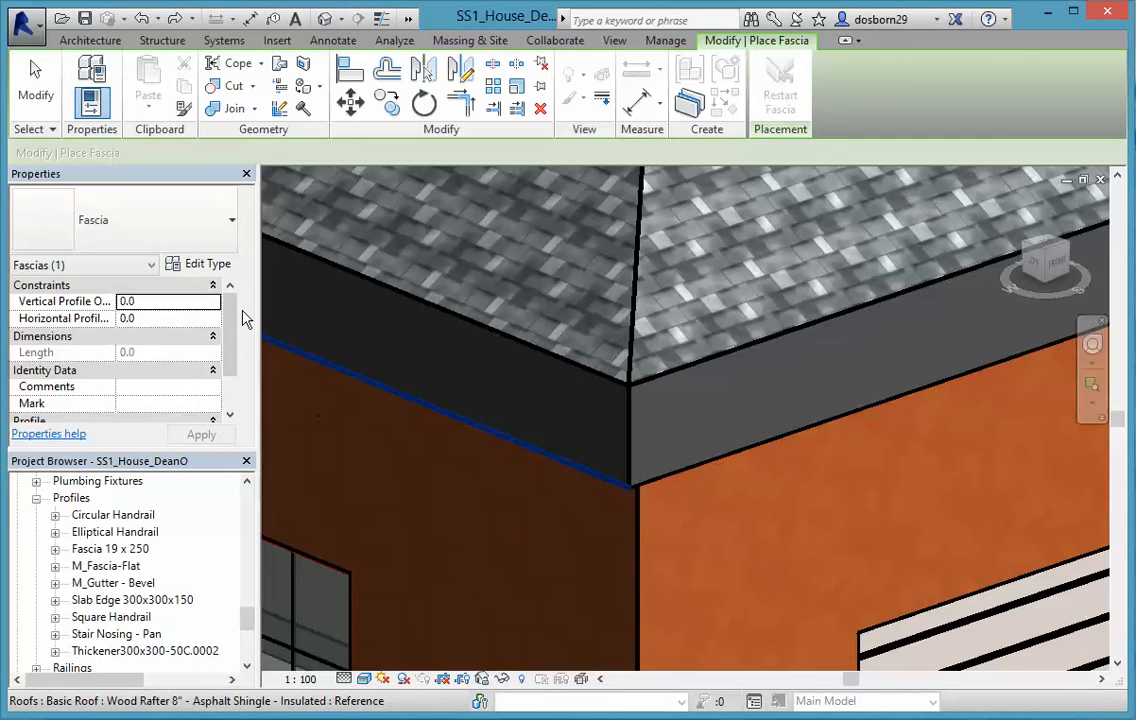
click(222, 227)
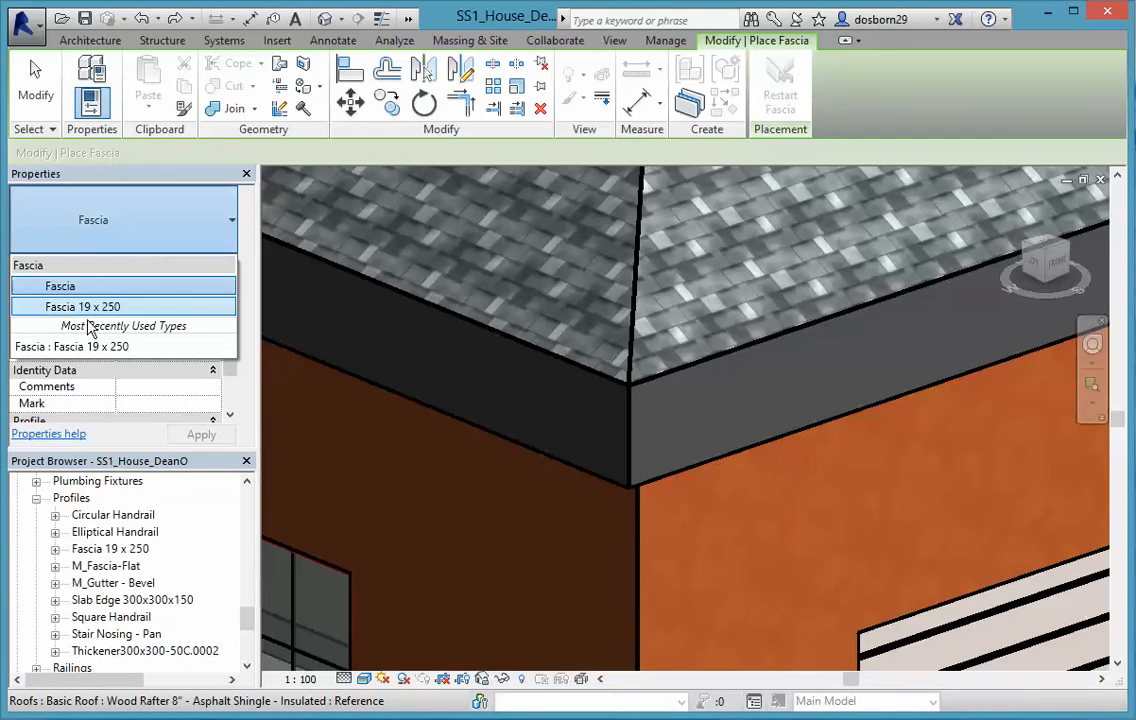
click(107, 349)
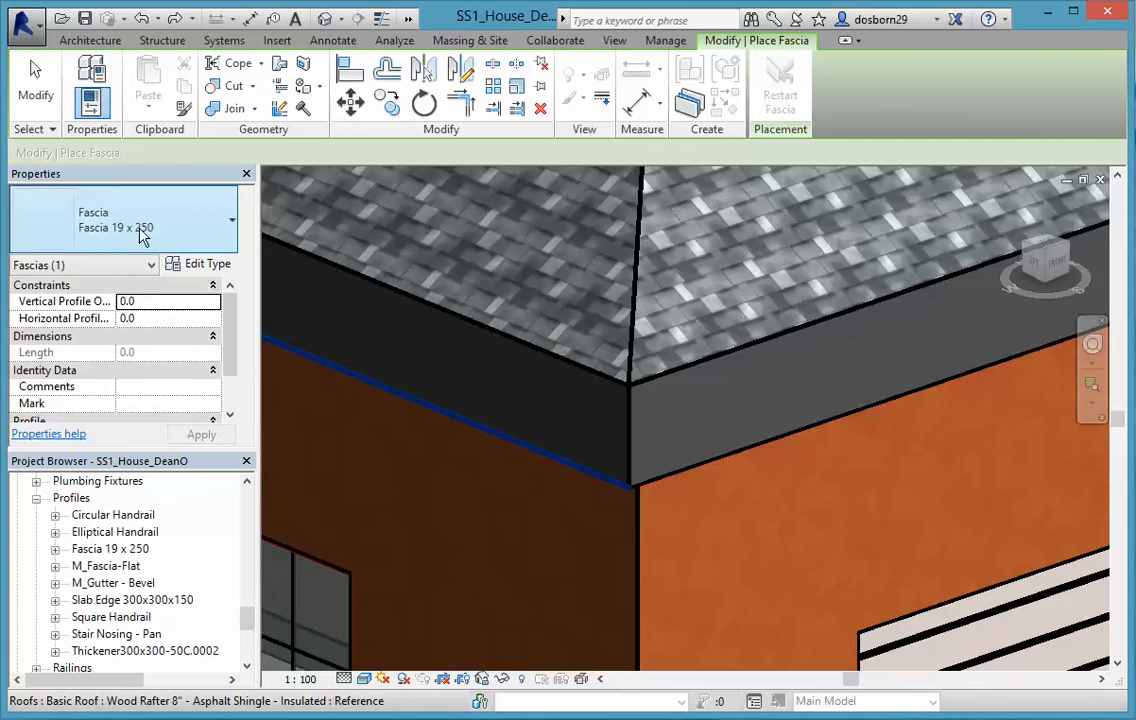
click(575, 373)
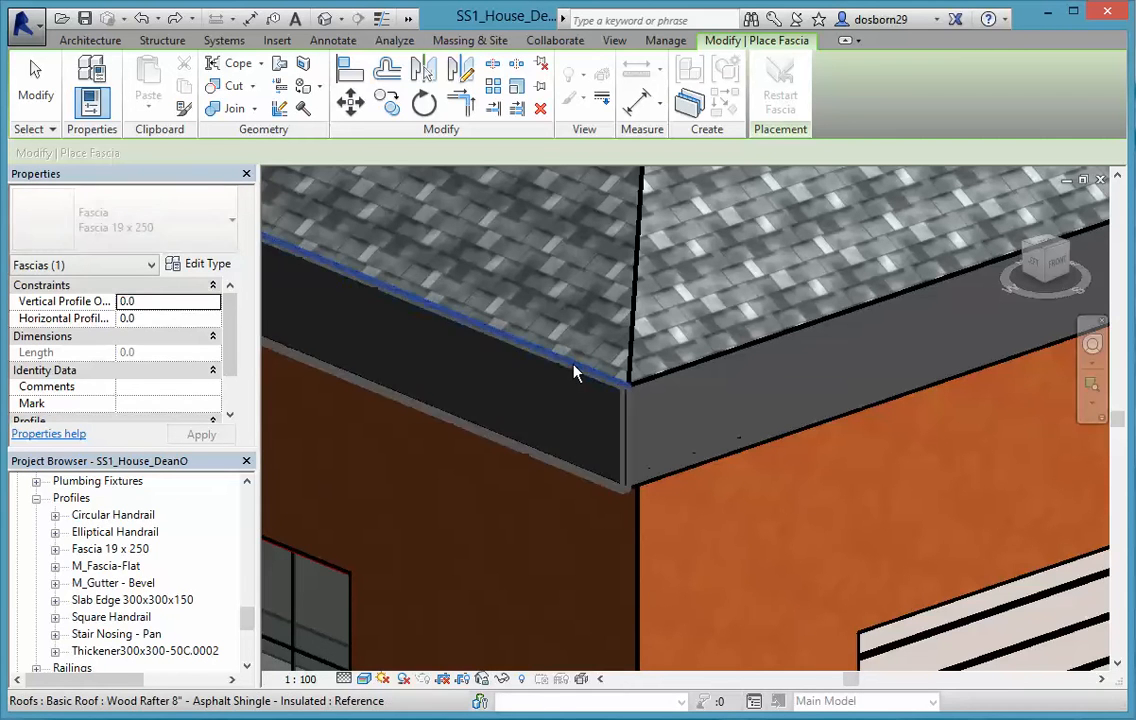
- Add the fascia to the adjoining front roof edge so both boards meet at the garage corner
scroll(595, 525, up, 1)
scroll(640, 490, up, 3)
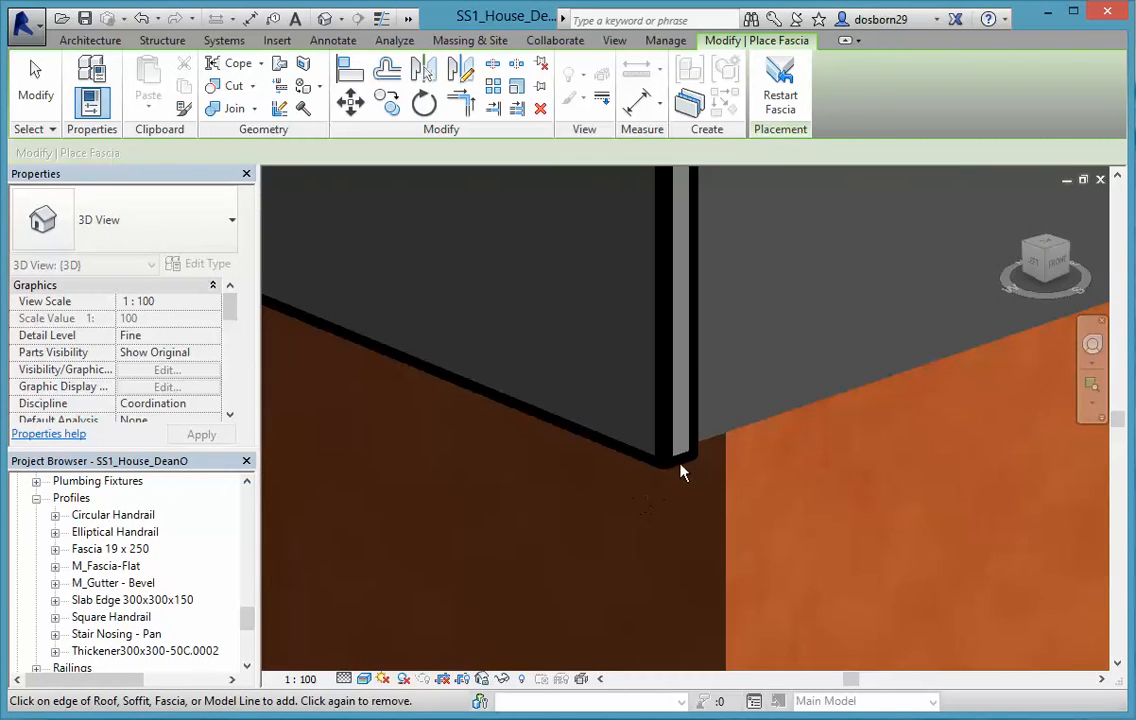
click(716, 440)
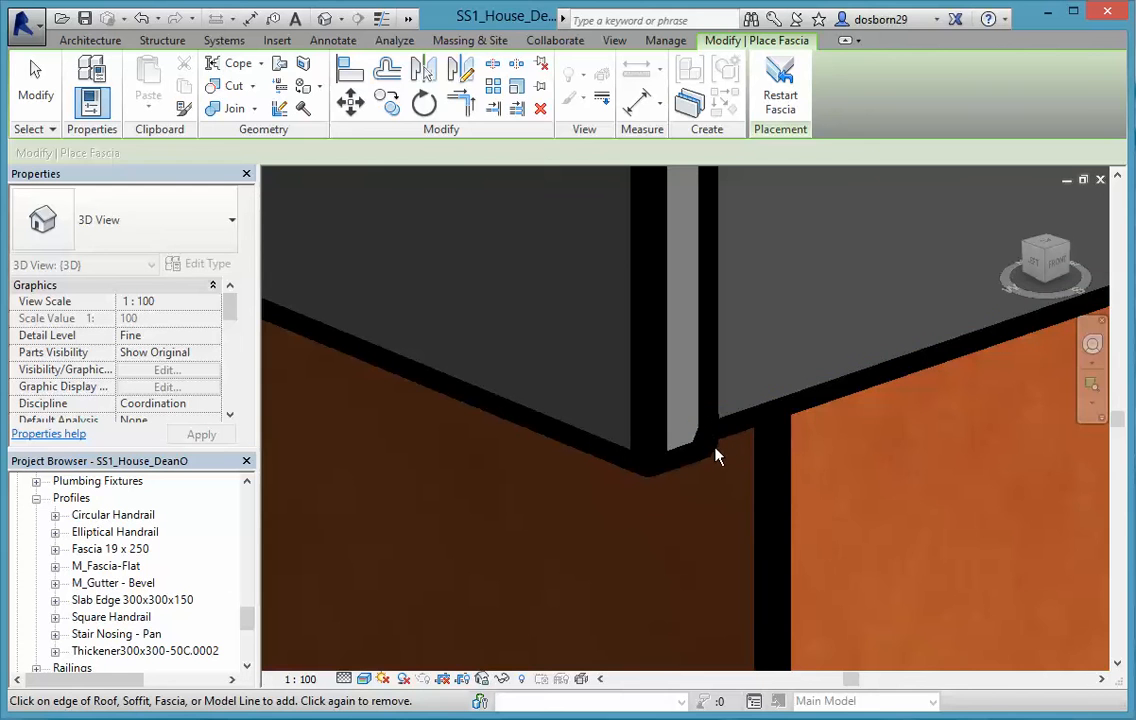
- Continue the fascia along the roof edges around the entry and towards the opposite side of the house
scroll(712, 474, down, 5)
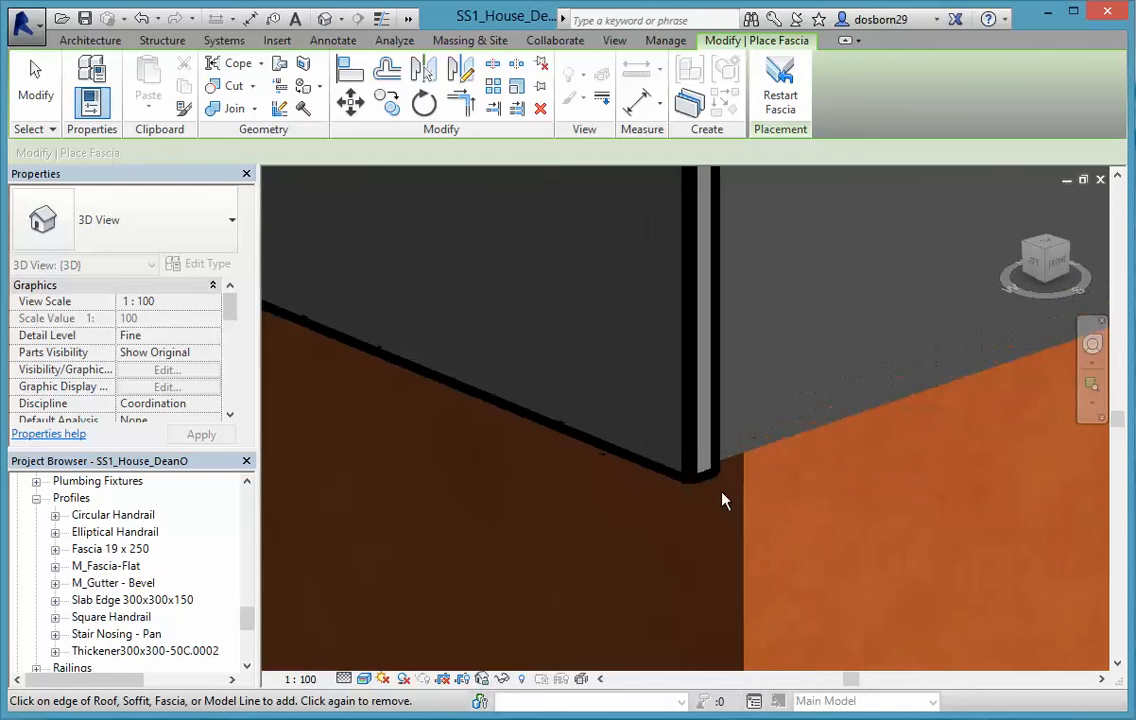
shift+middle_drag(855, 535, 677, 513)
click(677, 513)
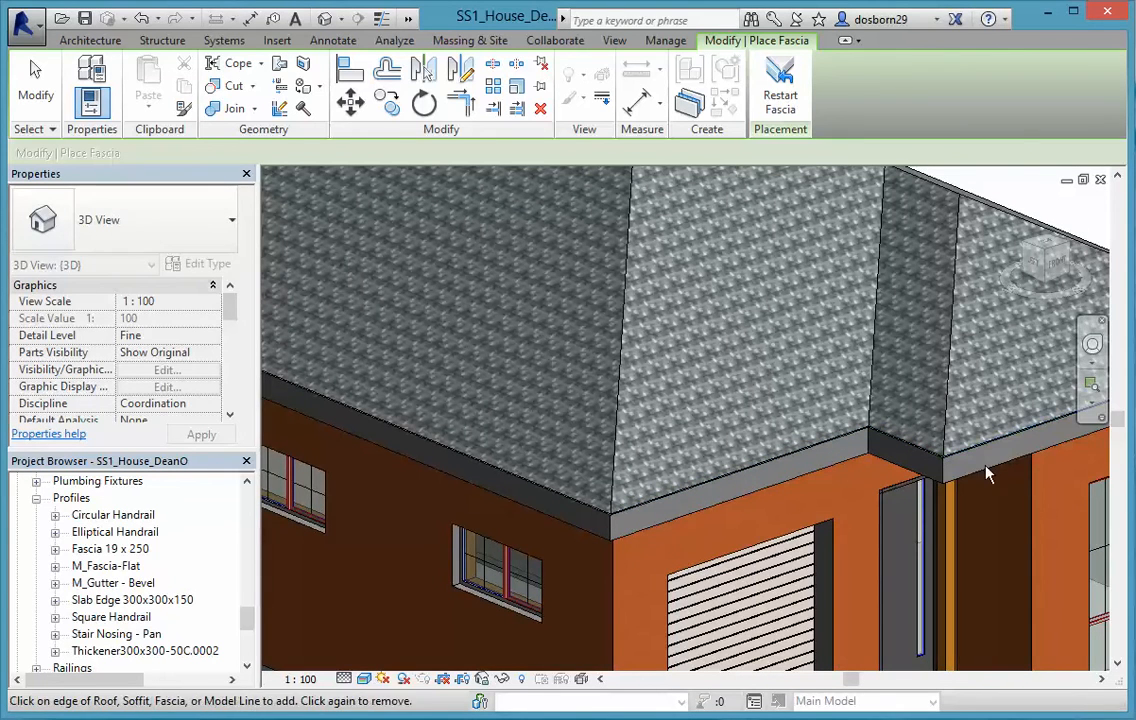
shift+middle_drag(1009, 548, 745, 497)
click(745, 497)
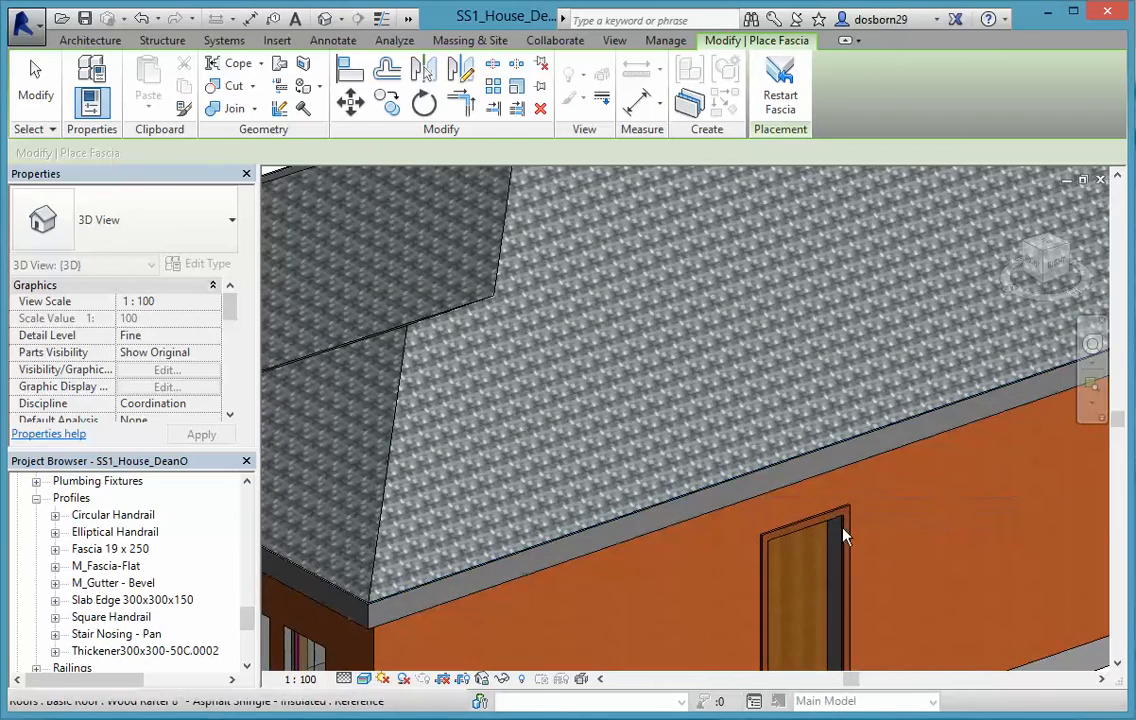
- Add the fascia to the rear roof edge above the folding doors and to the adjoining side roof edge
middle_drag(925, 552, 773, 462)
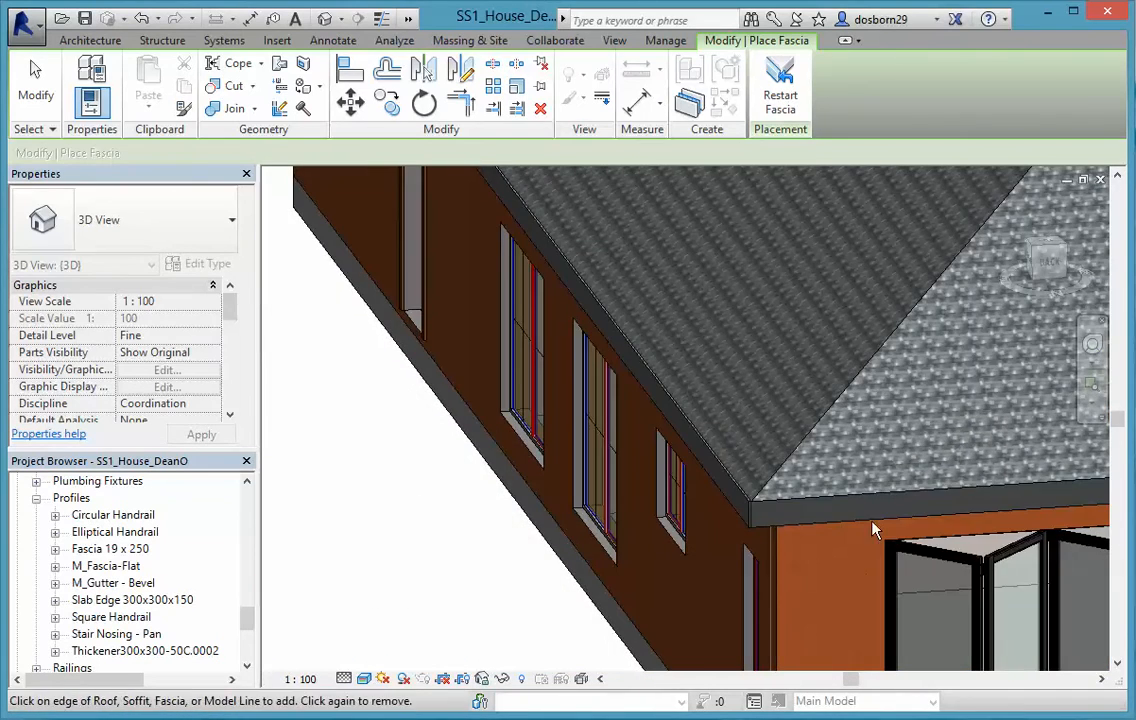
click(866, 504)
shift+middle_drag(865, 545, 655, 585)
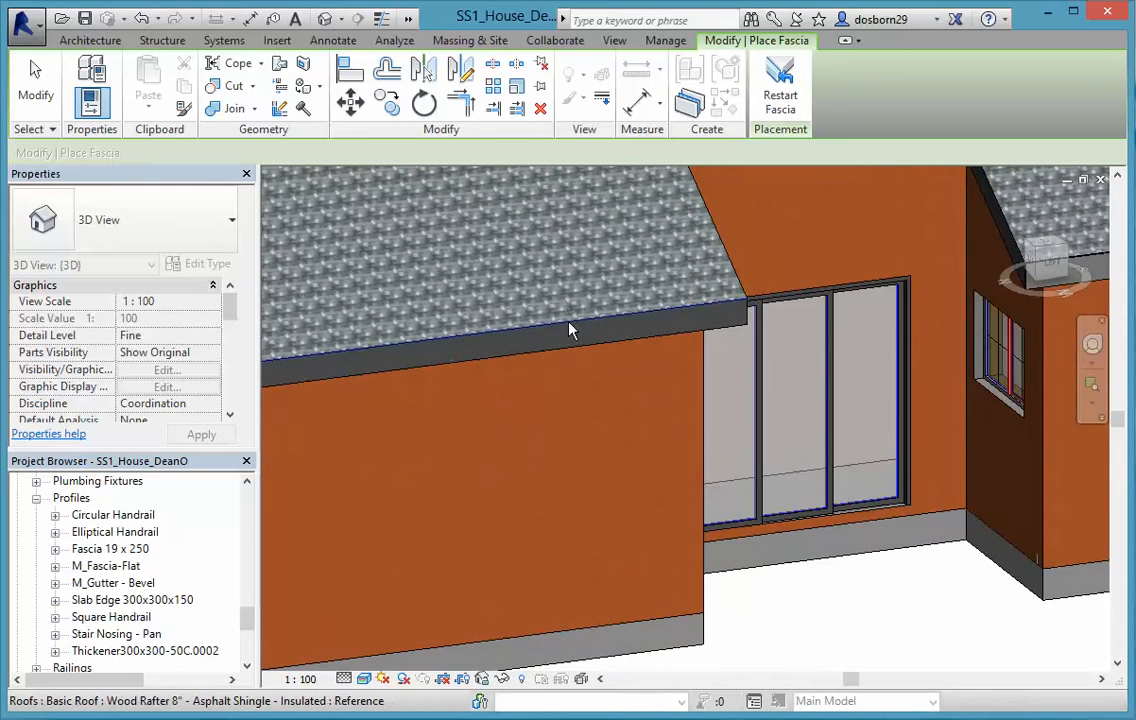
click(569, 325)
scroll(789, 449, down, 2)
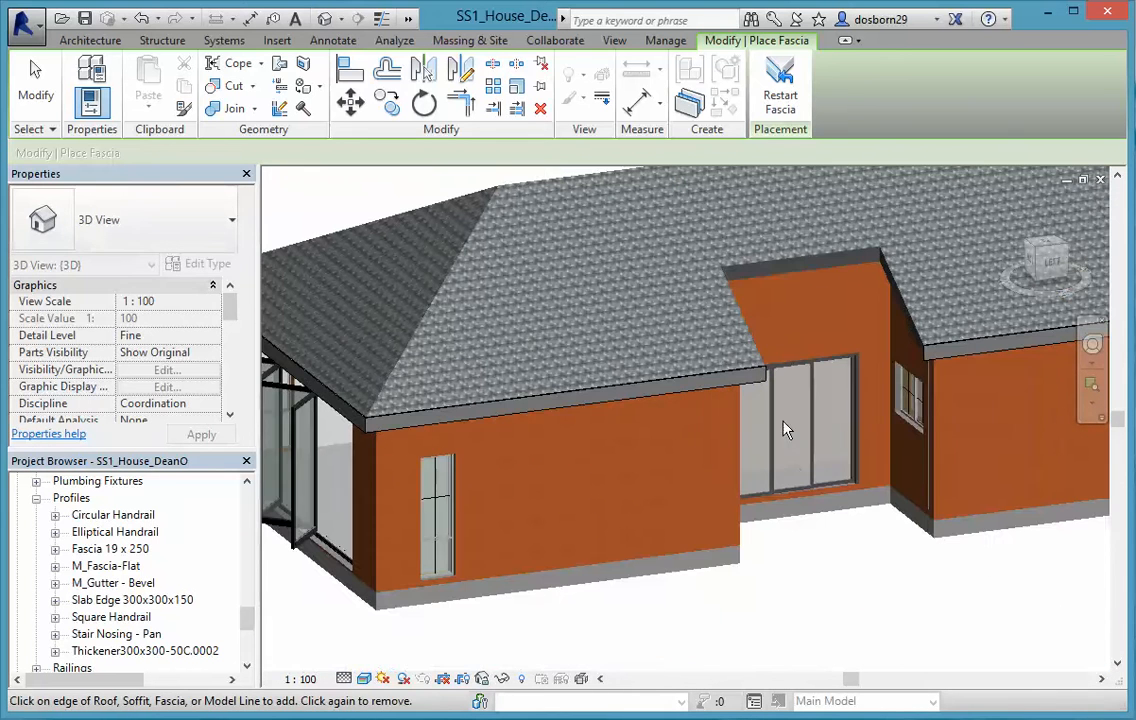
- Continue the fascia around the roof recess above the sliding doors and onto the side edge beyond it
click(741, 313)
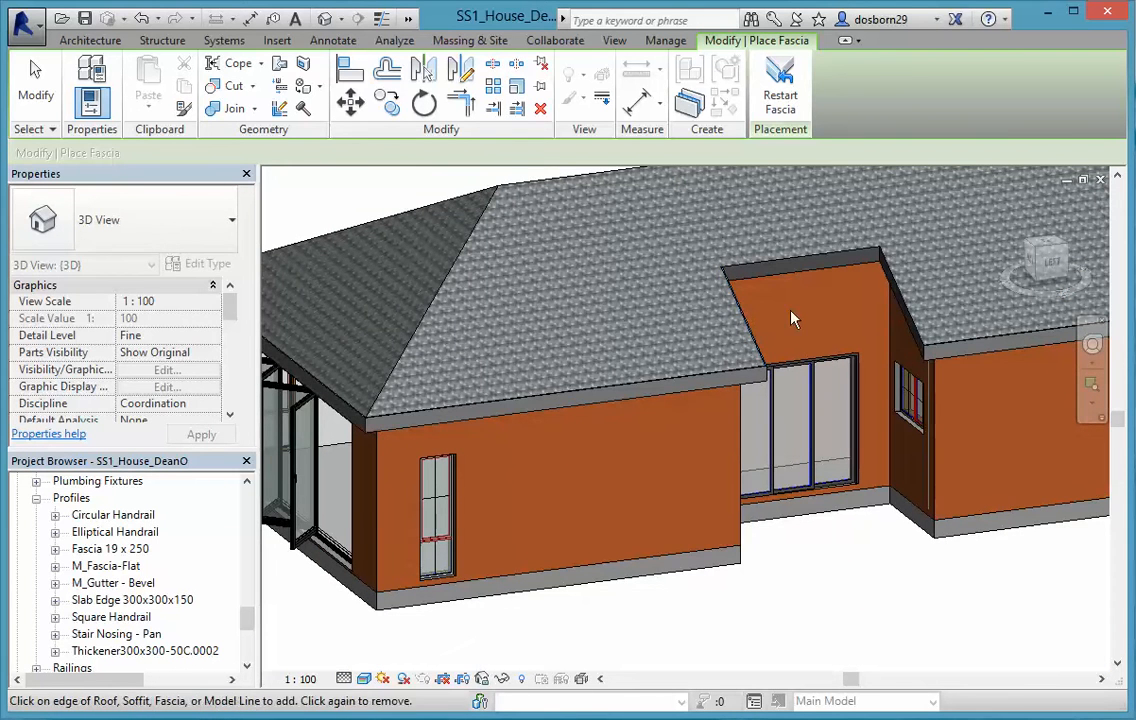
click(835, 262)
click(929, 357)
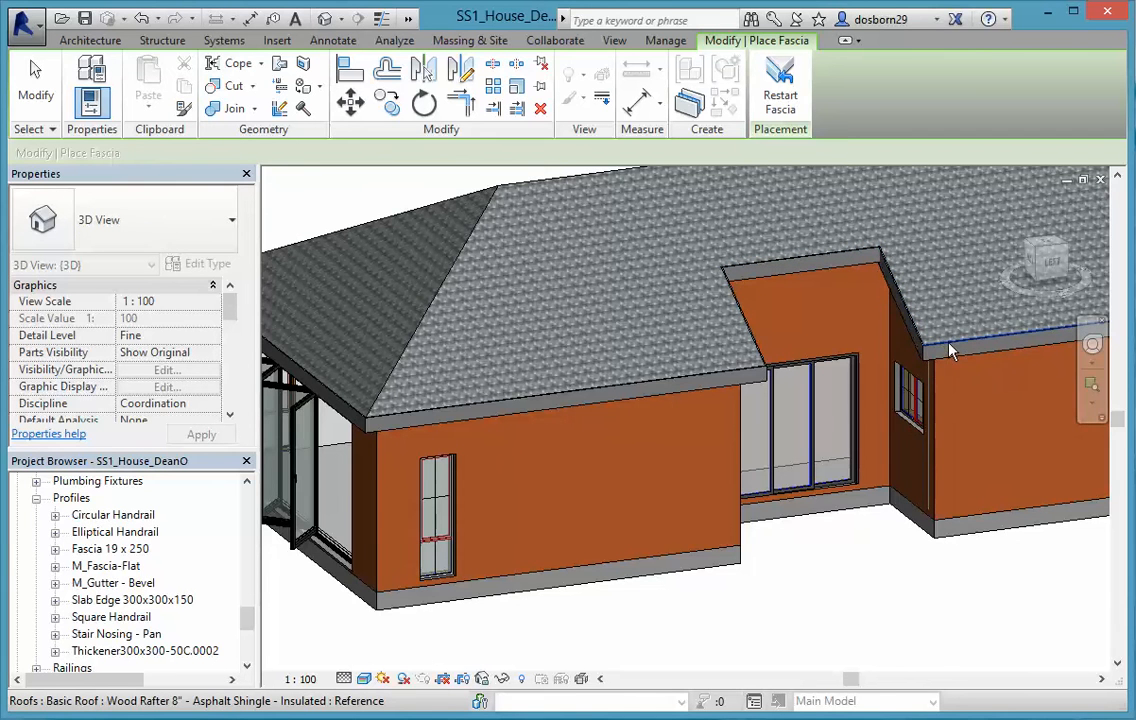
scroll(1005, 494, down, 3)
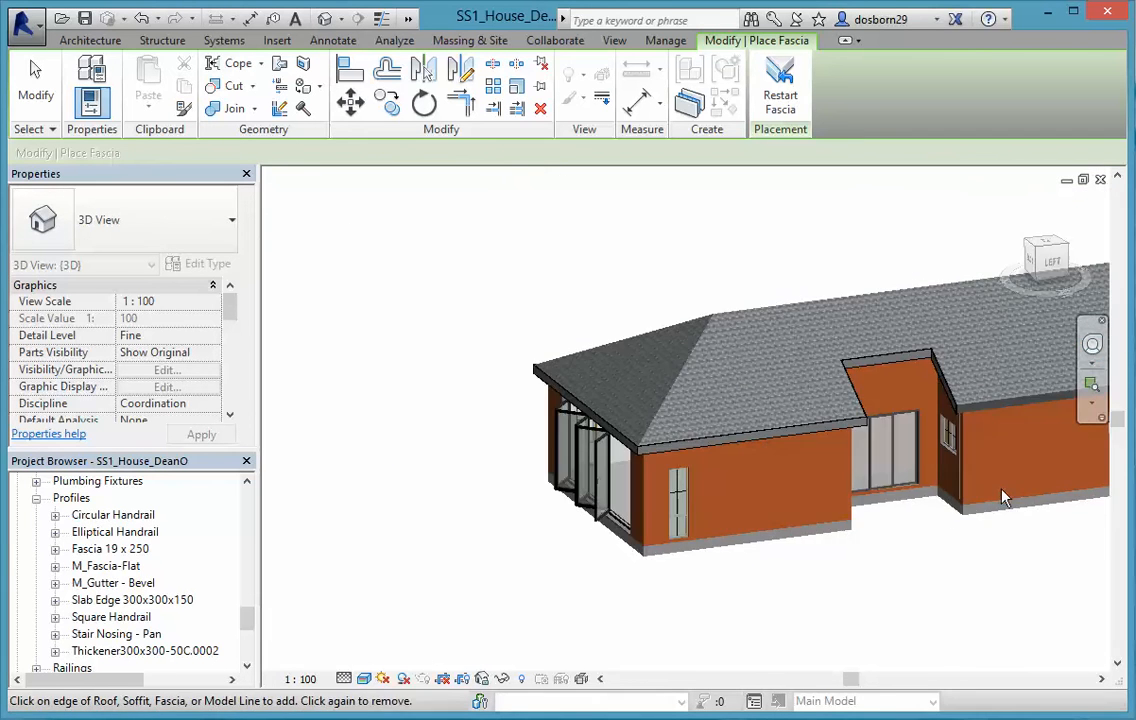
shift+middle_drag(1004, 494, 773, 505)
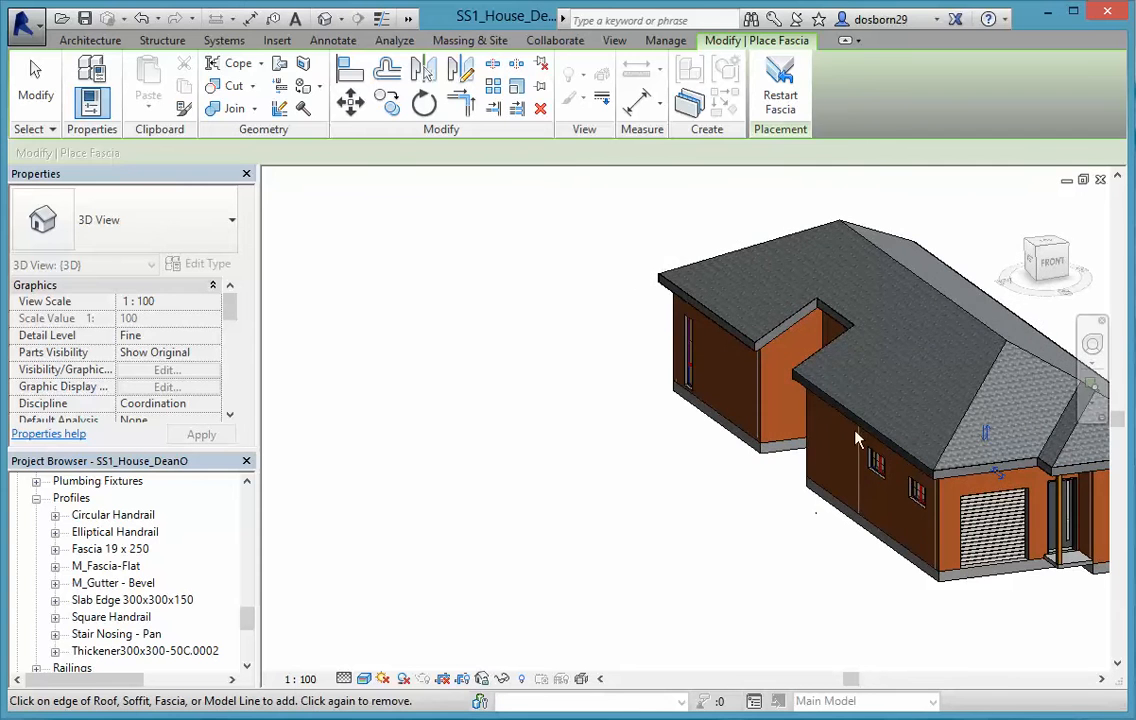
scroll(802, 465, up, 6)
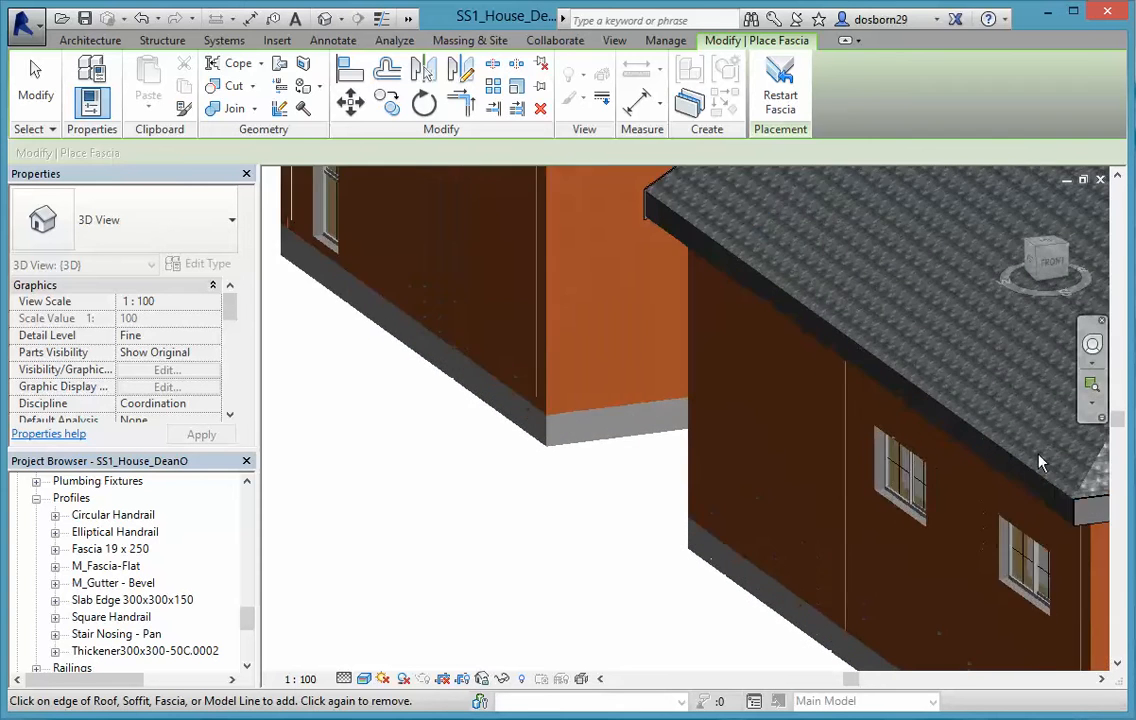
scroll(1055, 527, down, 6)
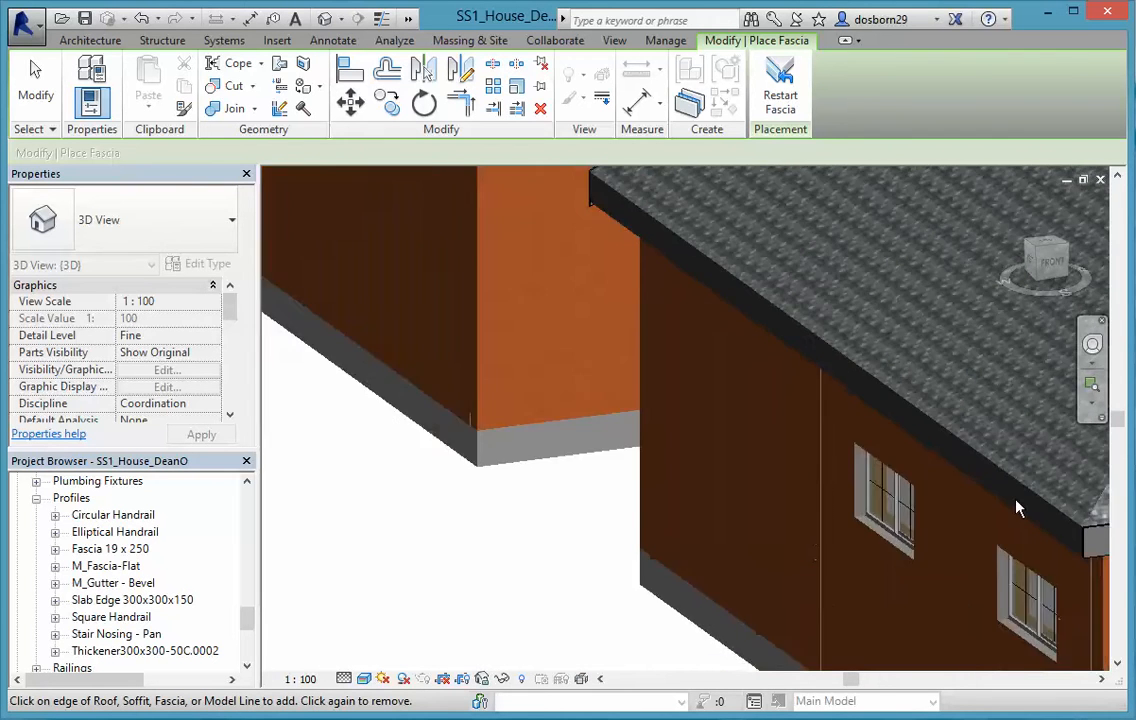
middle_drag(931, 501, 882, 540)
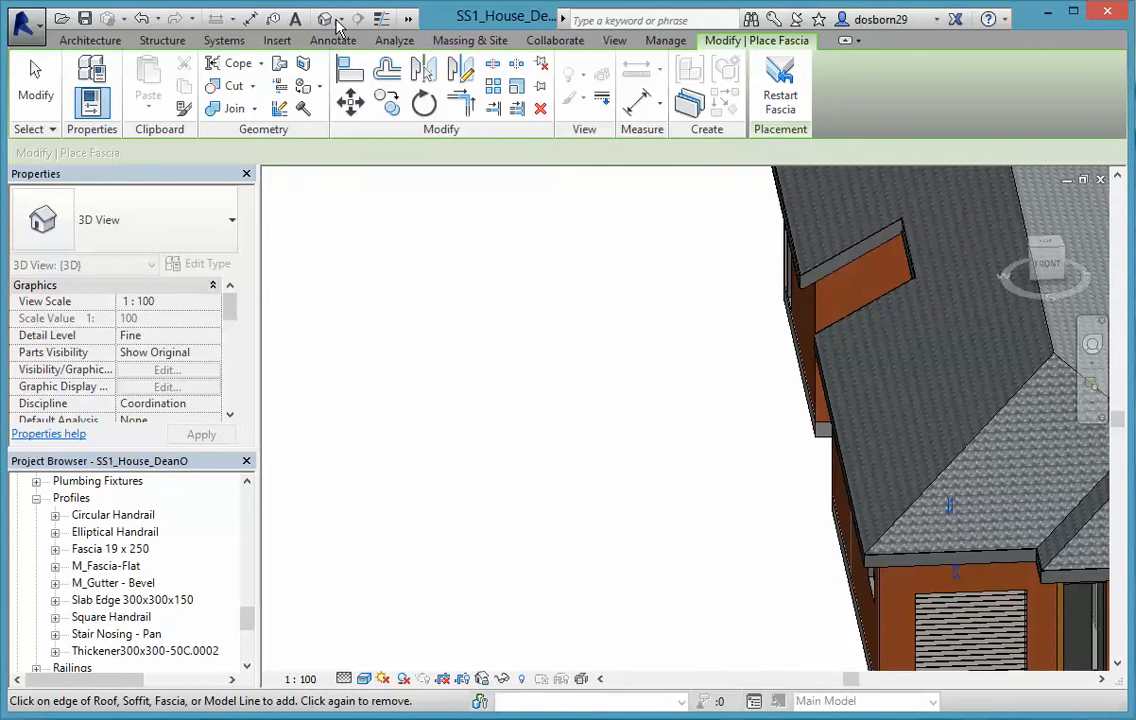
- Place a roof gutter of the Gutter type along the top edge of the fascia above the garage door
click(88, 41)
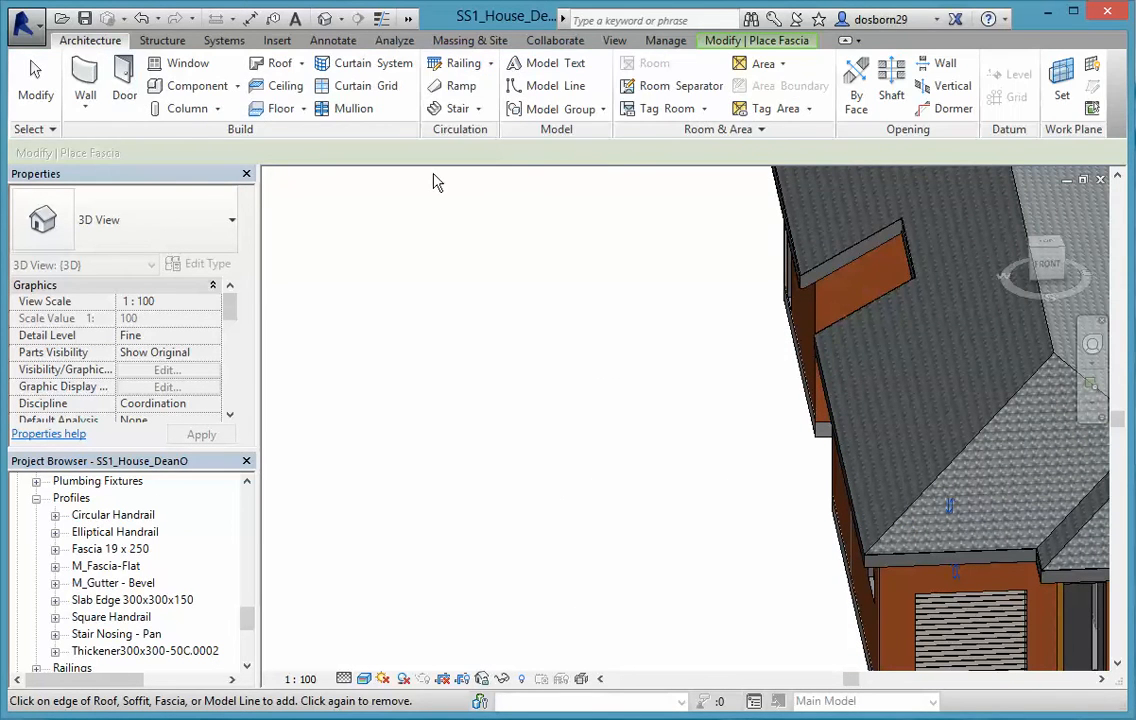
click(301, 64)
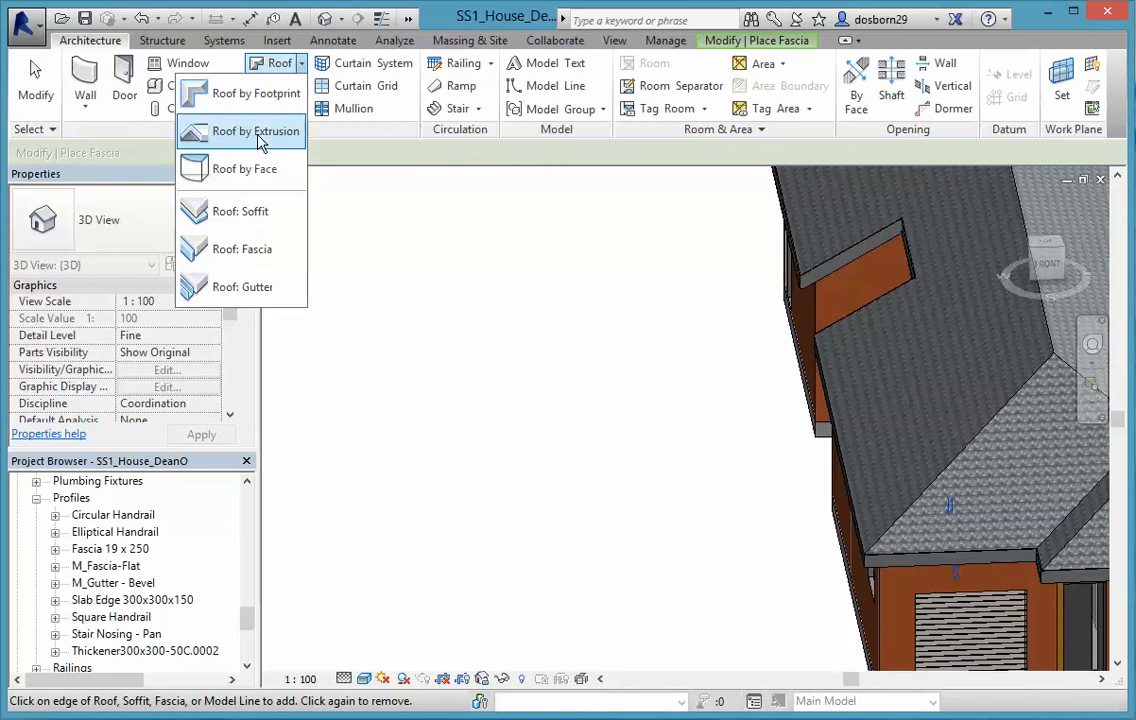
click(254, 287)
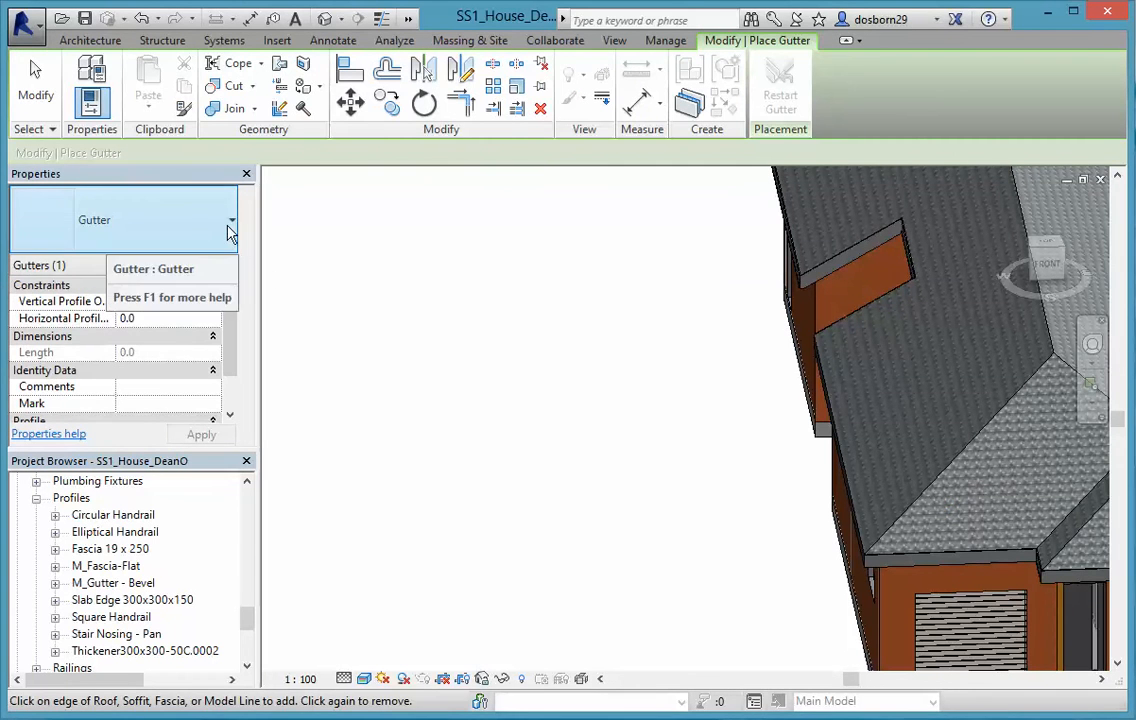
click(231, 220)
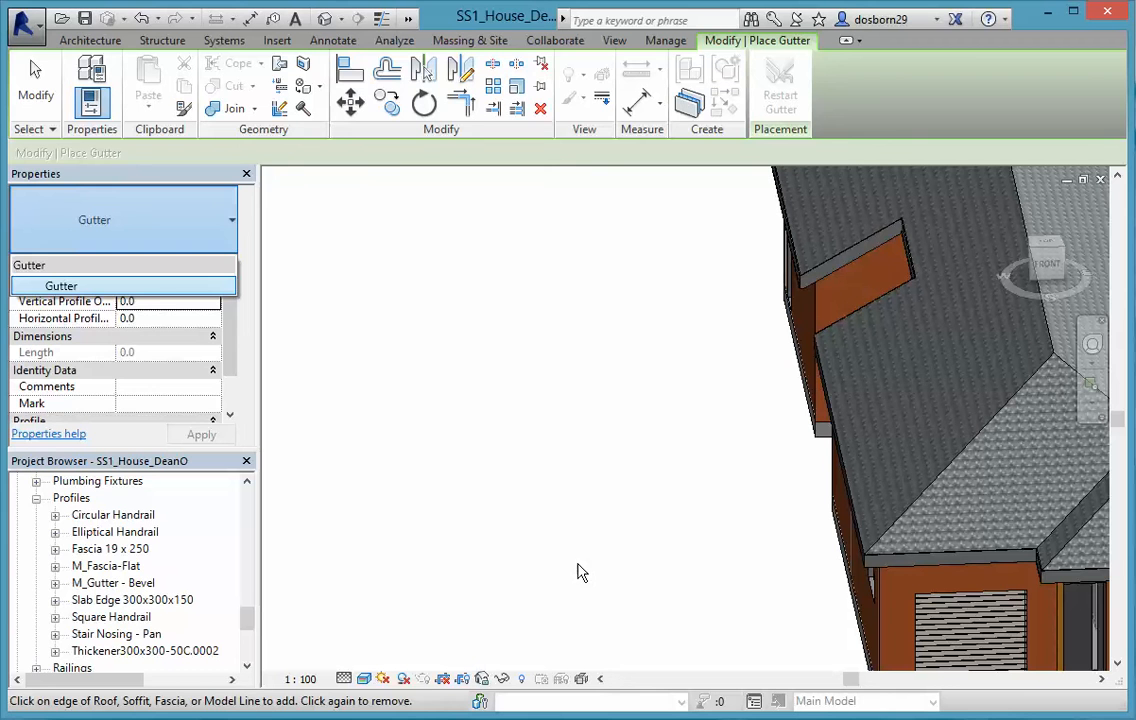
click(511, 501)
middle_drag(801, 563, 845, 549)
scroll(845, 549, down, 3)
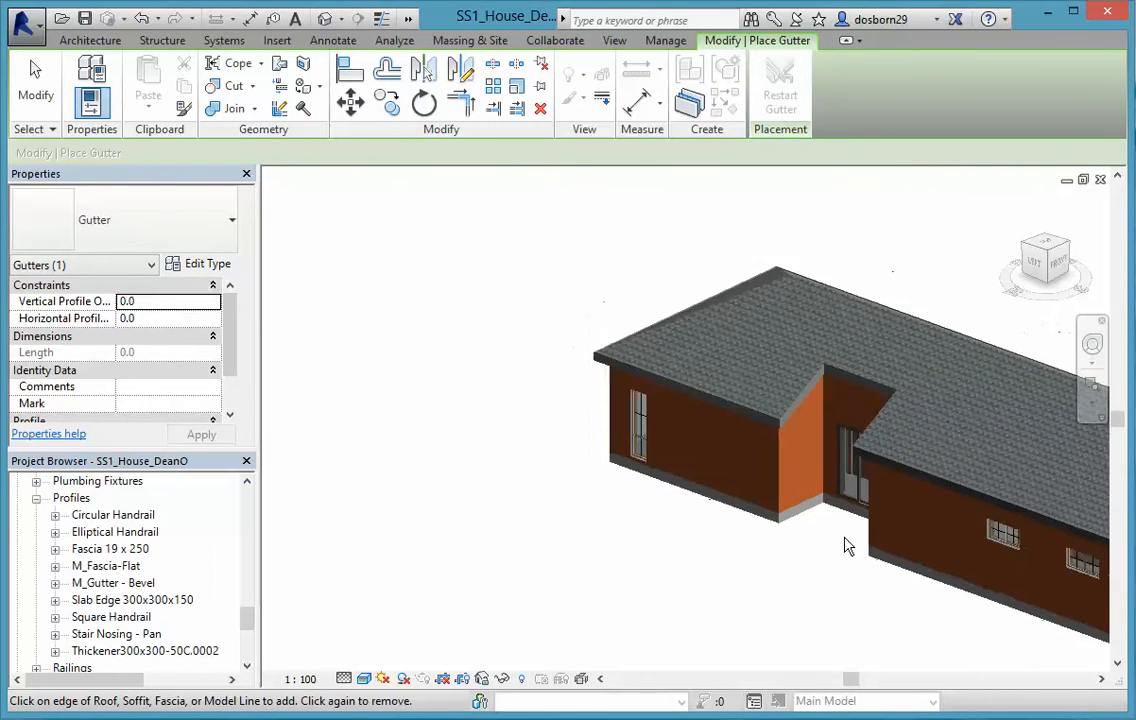
scroll(880, 482, down, 2)
shift+middle_drag(880, 482, 752, 502)
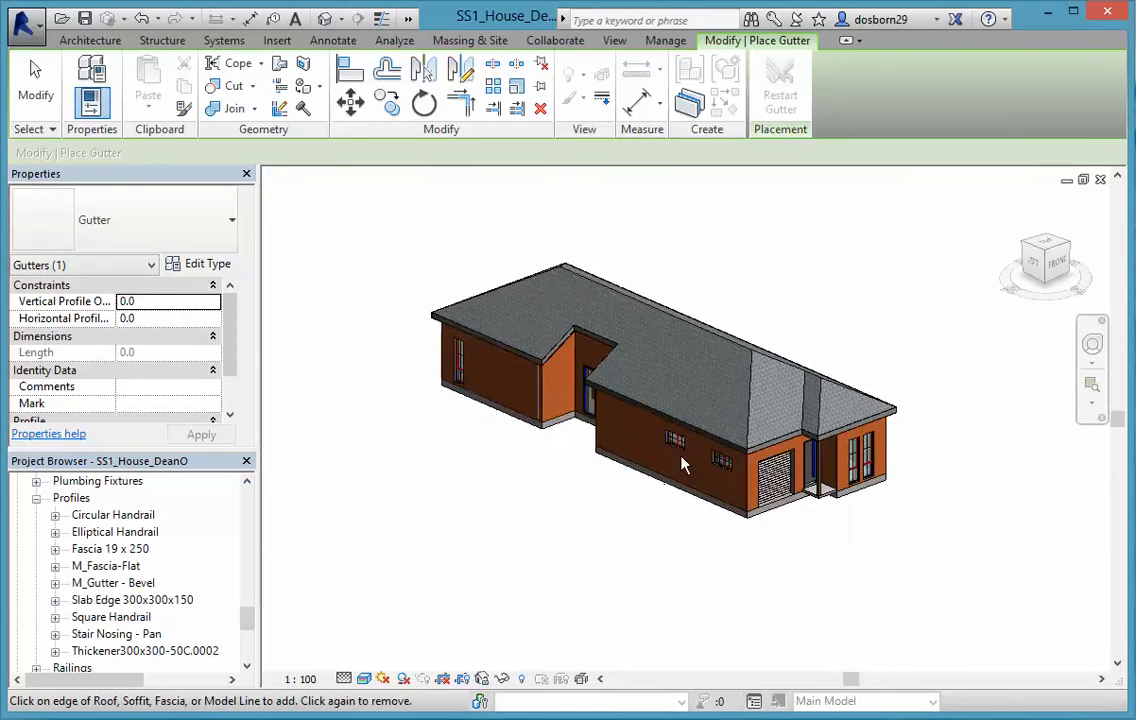
scroll(797, 463, up, 5)
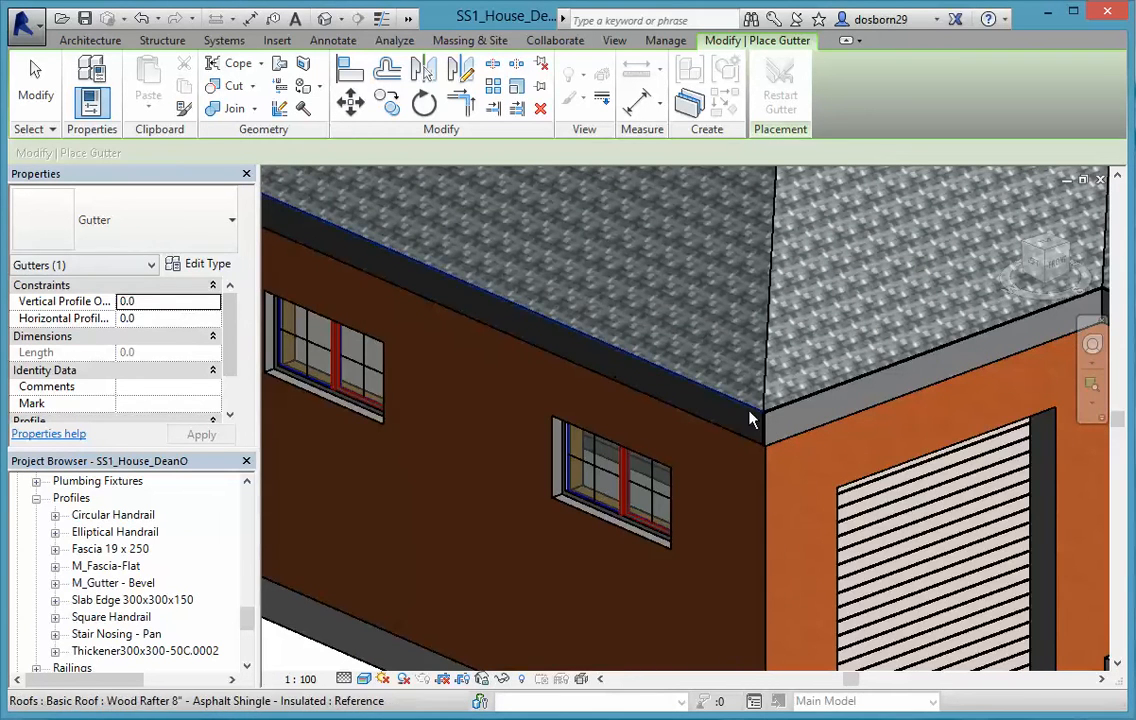
scroll(740, 410, up, 3)
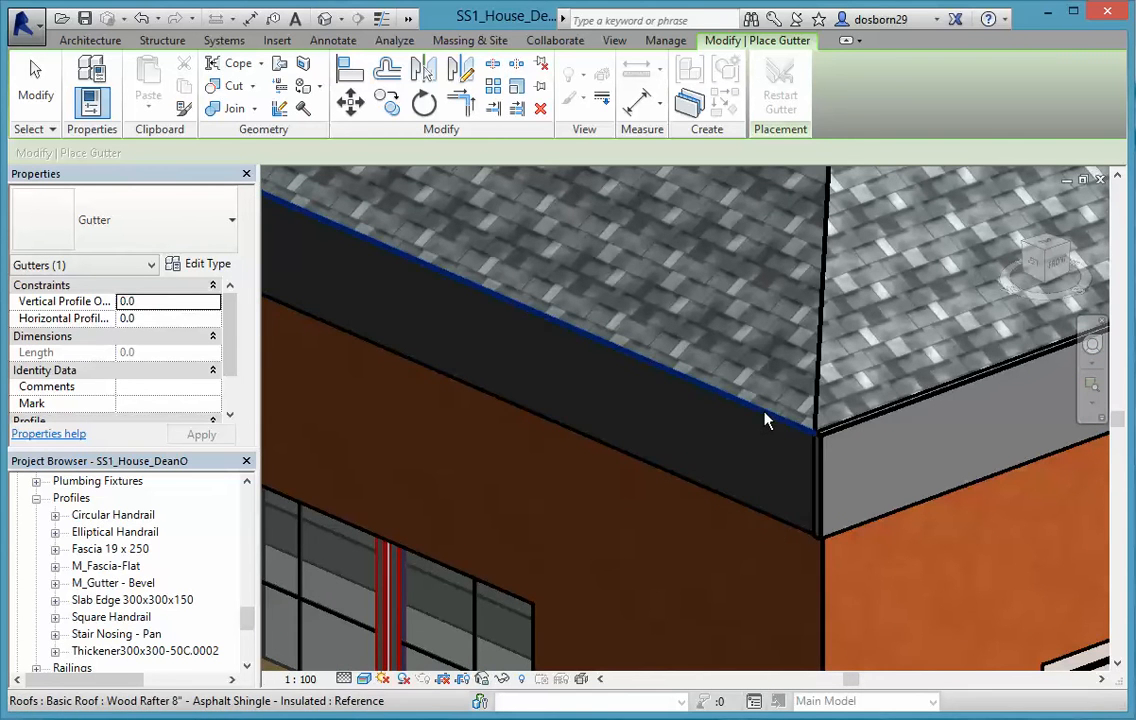
scroll(772, 527, down, 2)
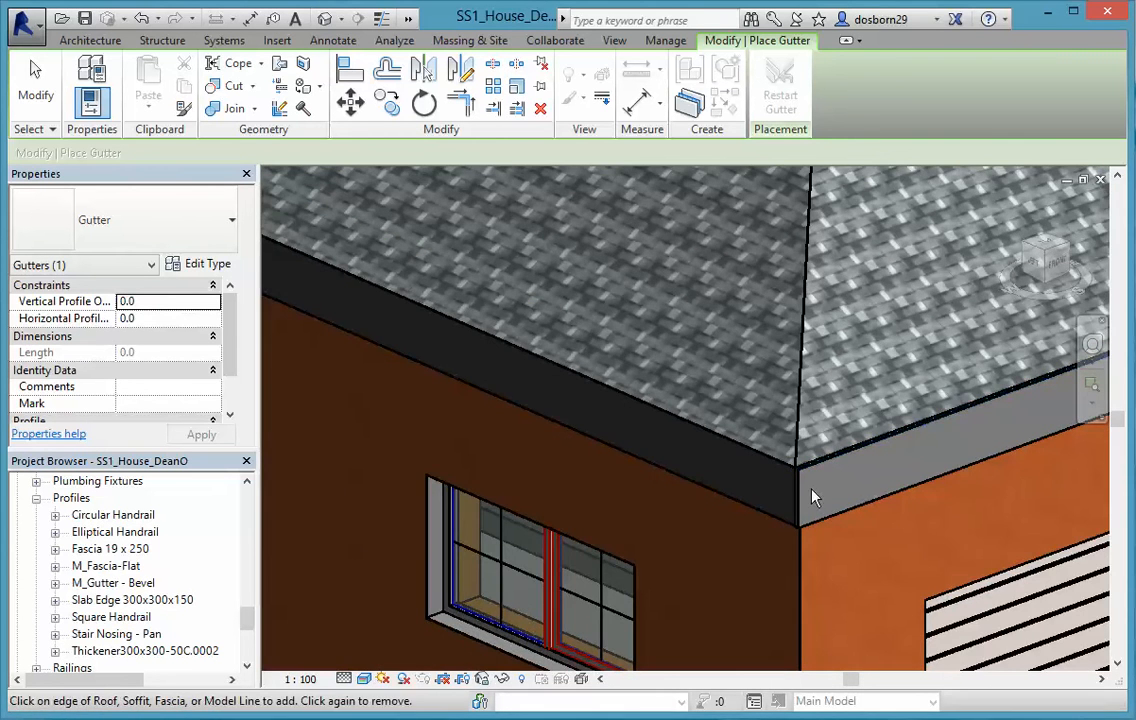
scroll(813, 475, up, 2)
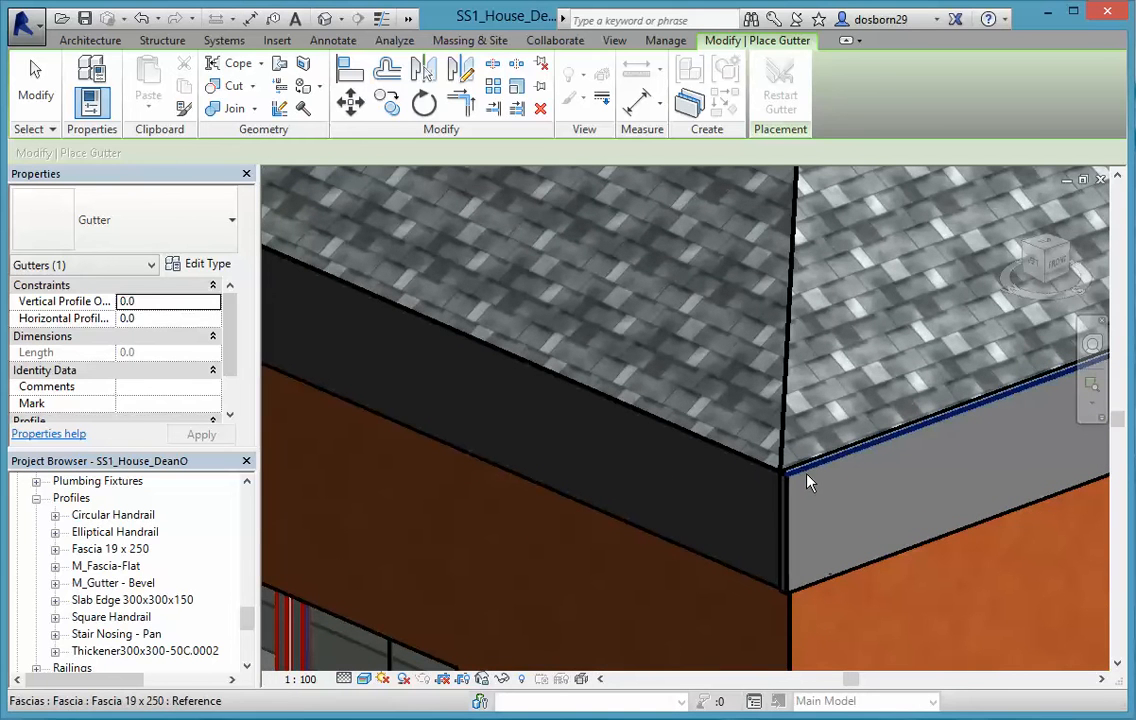
click(806, 476)
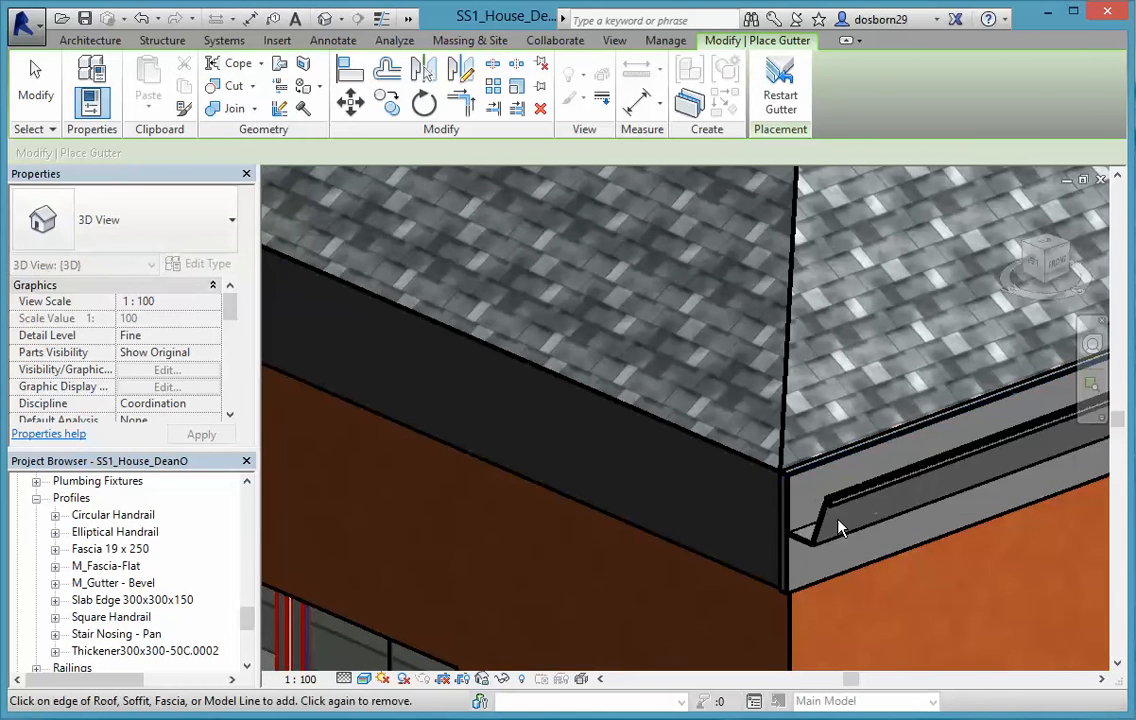
scroll(871, 562, down, 2)
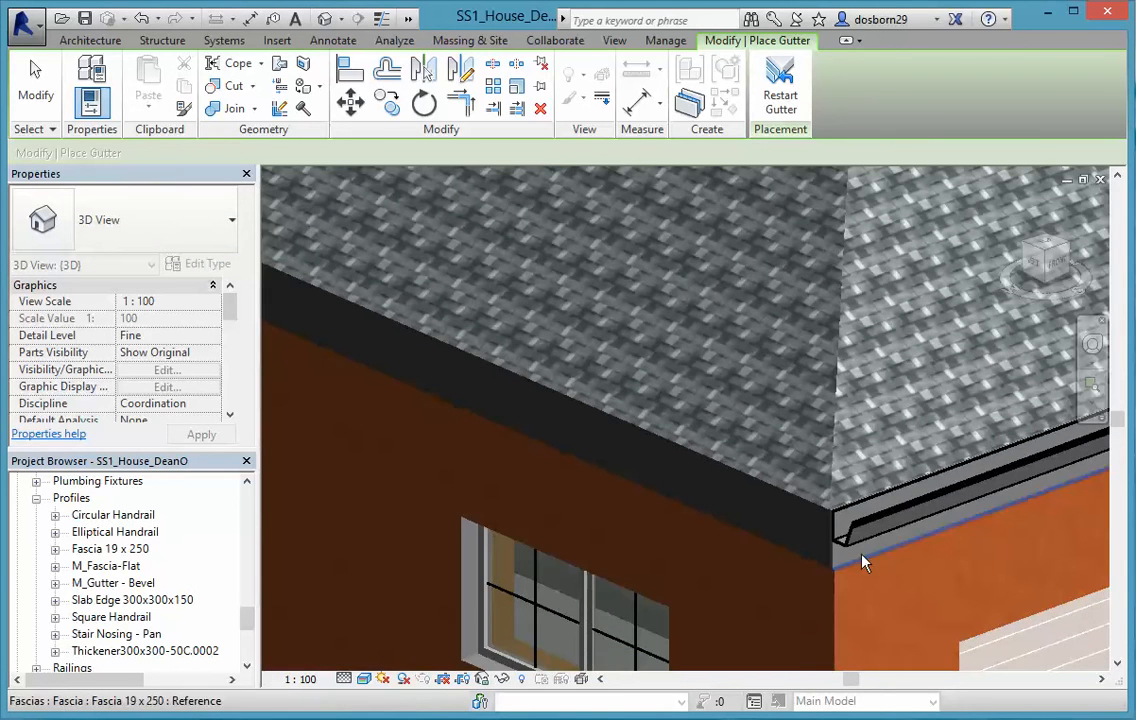
- Add a Fascia 19 x 250 to the side roof edge that meets the garage corner
click(89, 41)
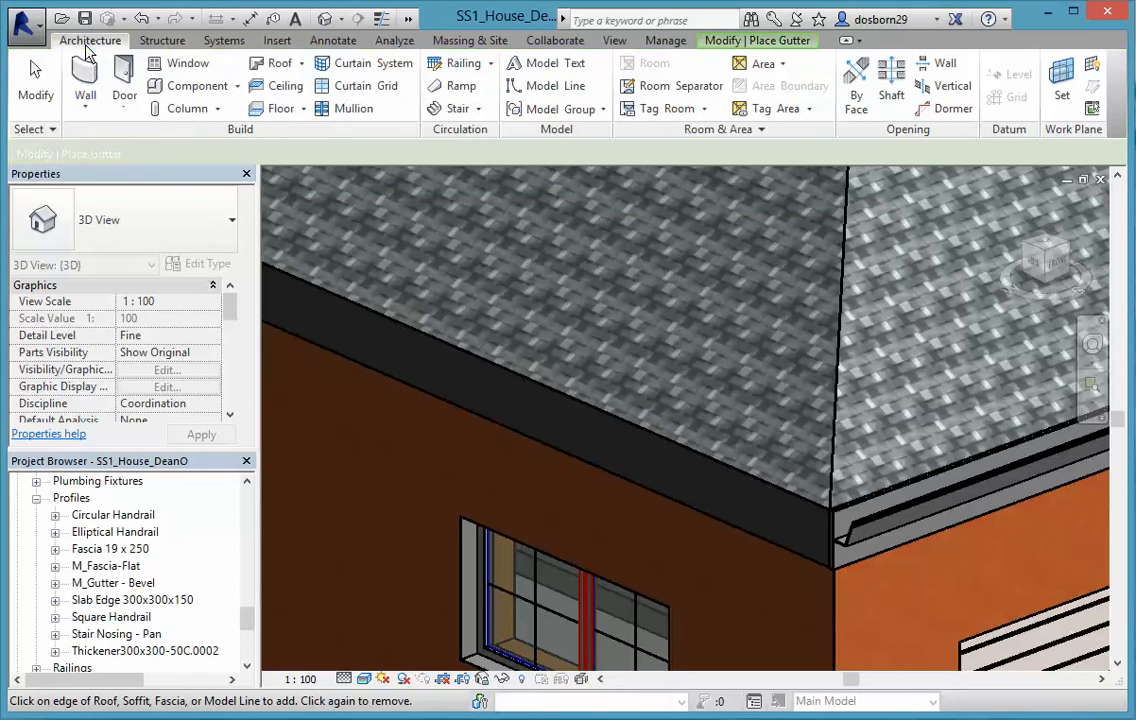
click(302, 66)
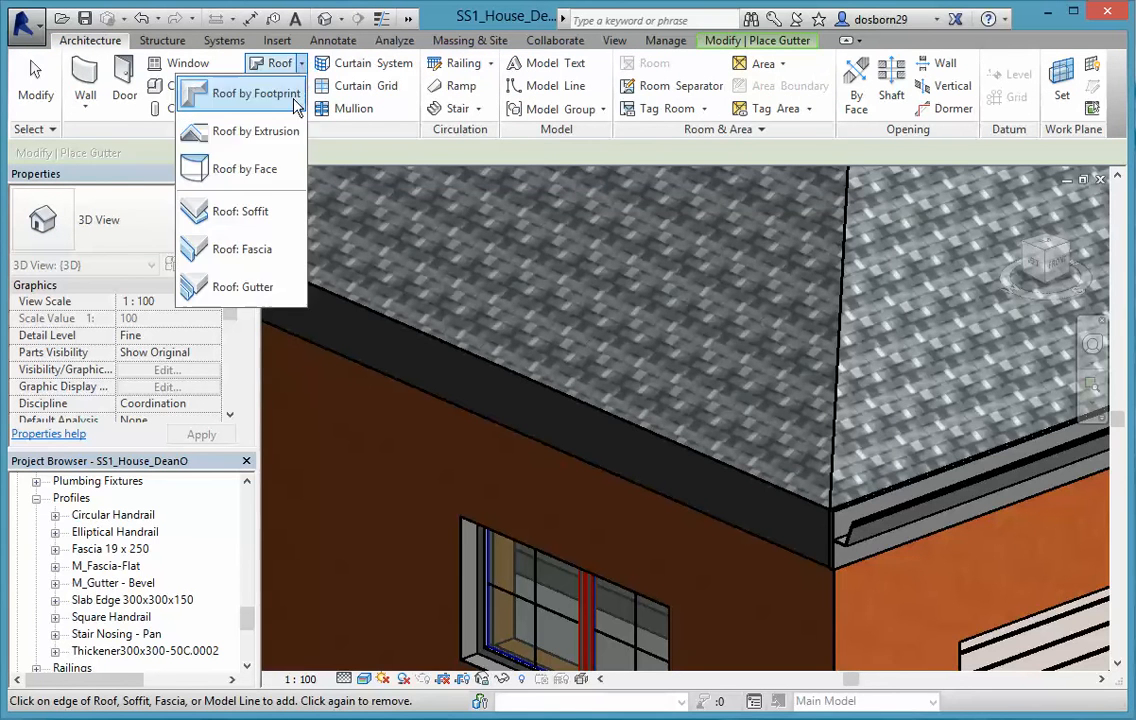
click(228, 258)
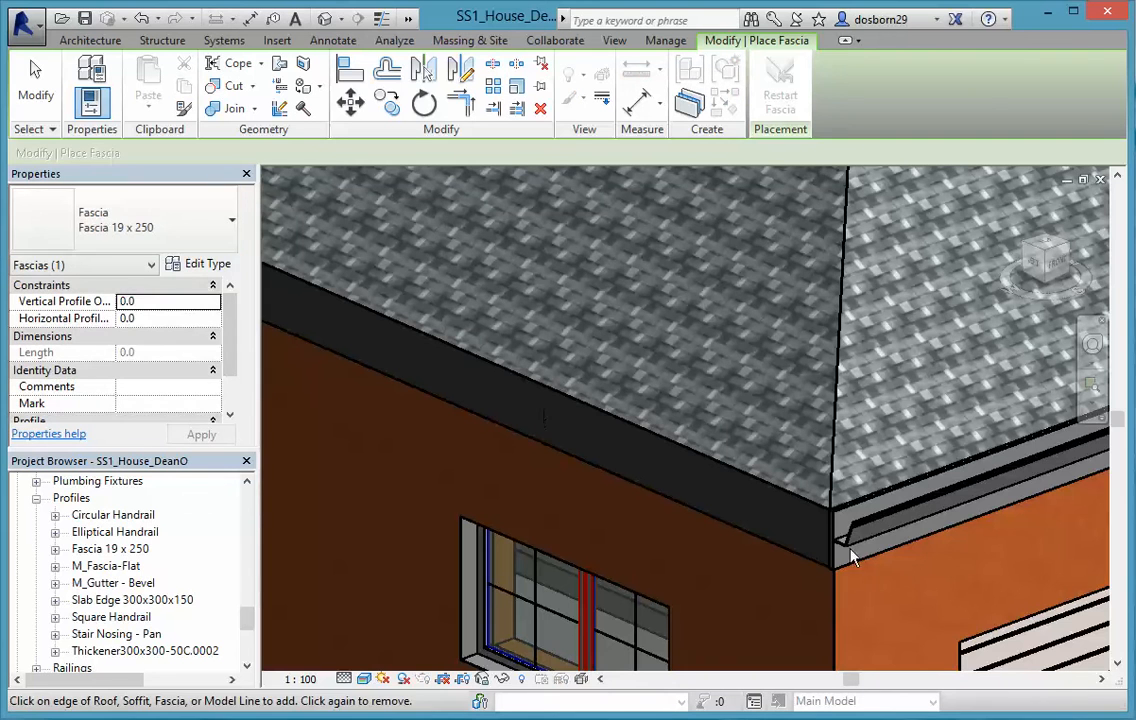
click(788, 502)
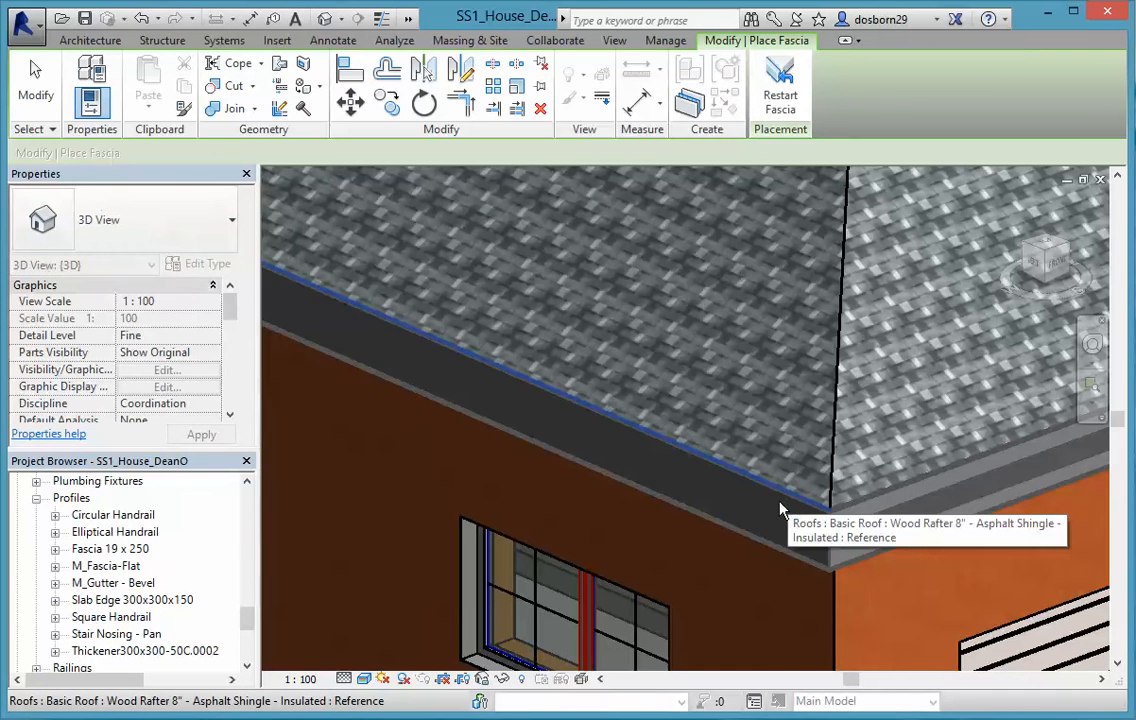
shift+middle_drag(255, 278, 727, 548)
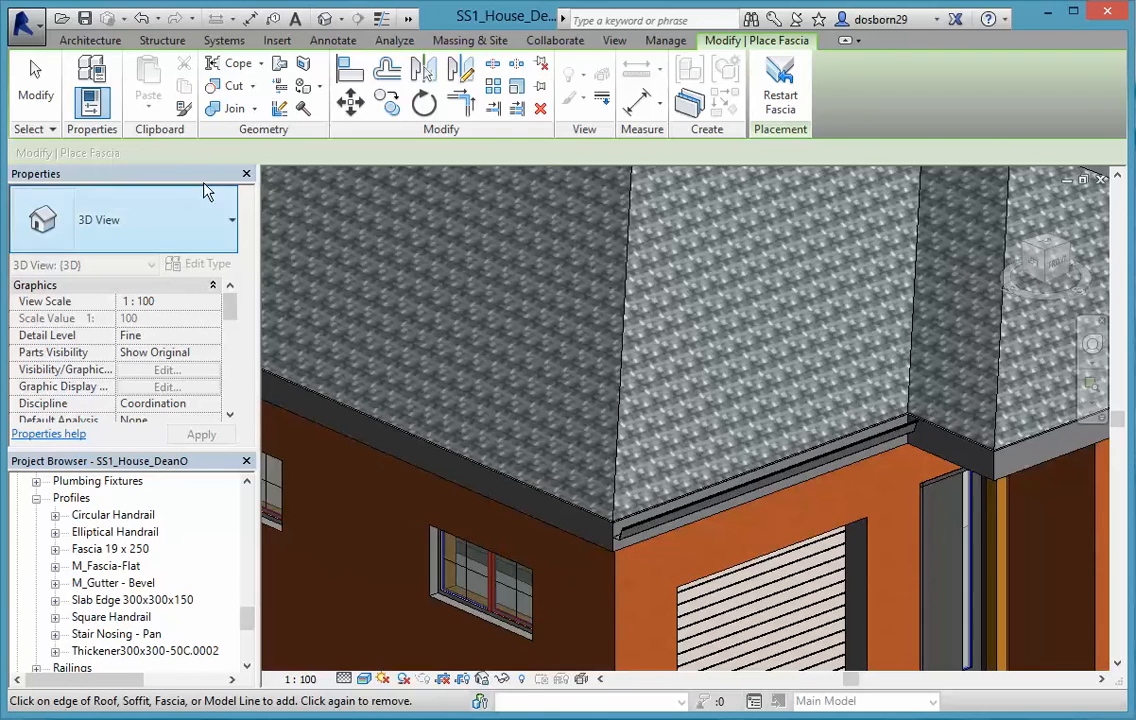
- Resume gutter placement and extend the gutter along the short return fascia and the front fascia at the entry
click(74, 42)
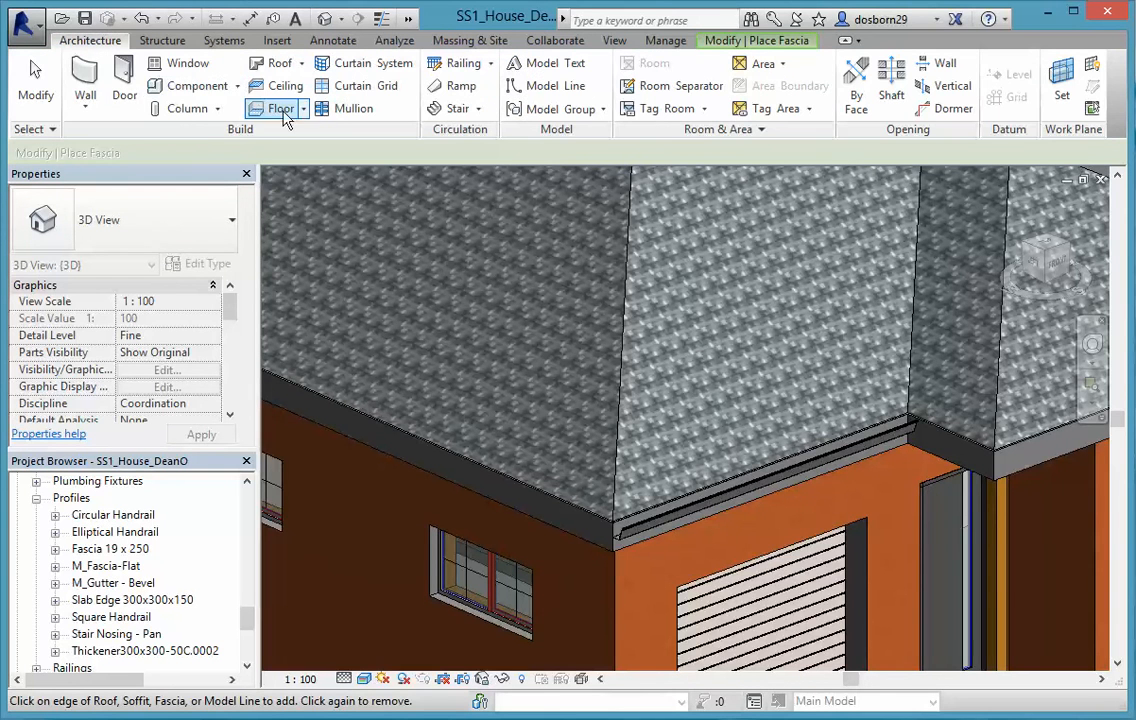
click(302, 64)
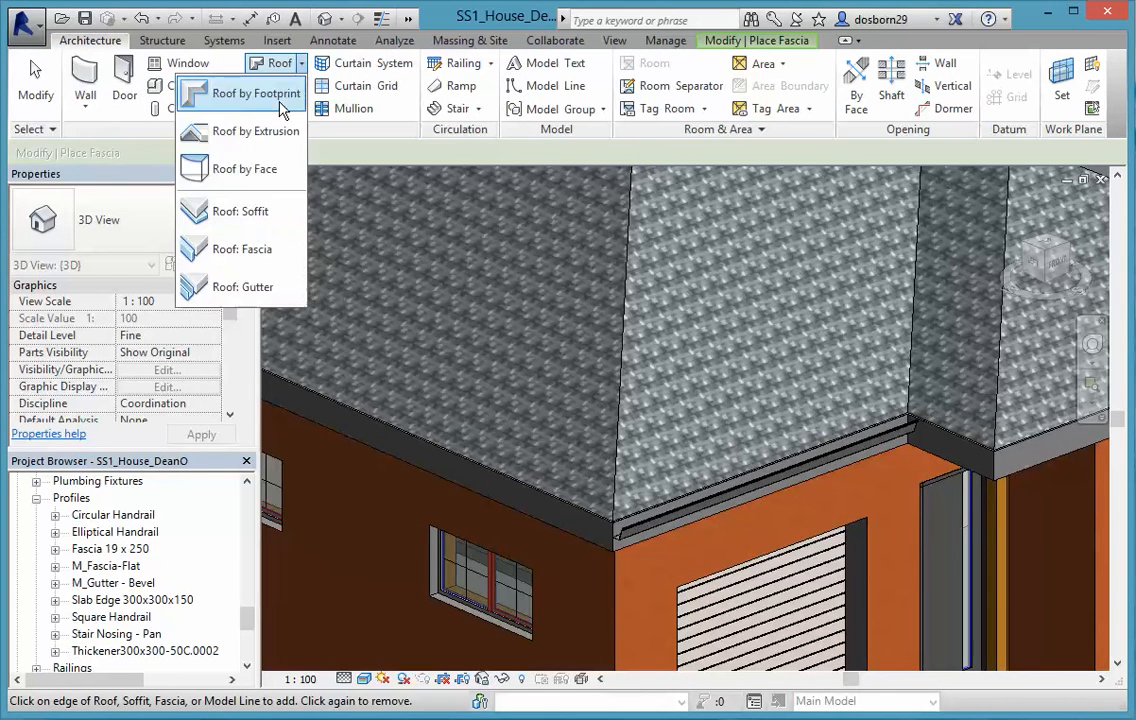
click(222, 289)
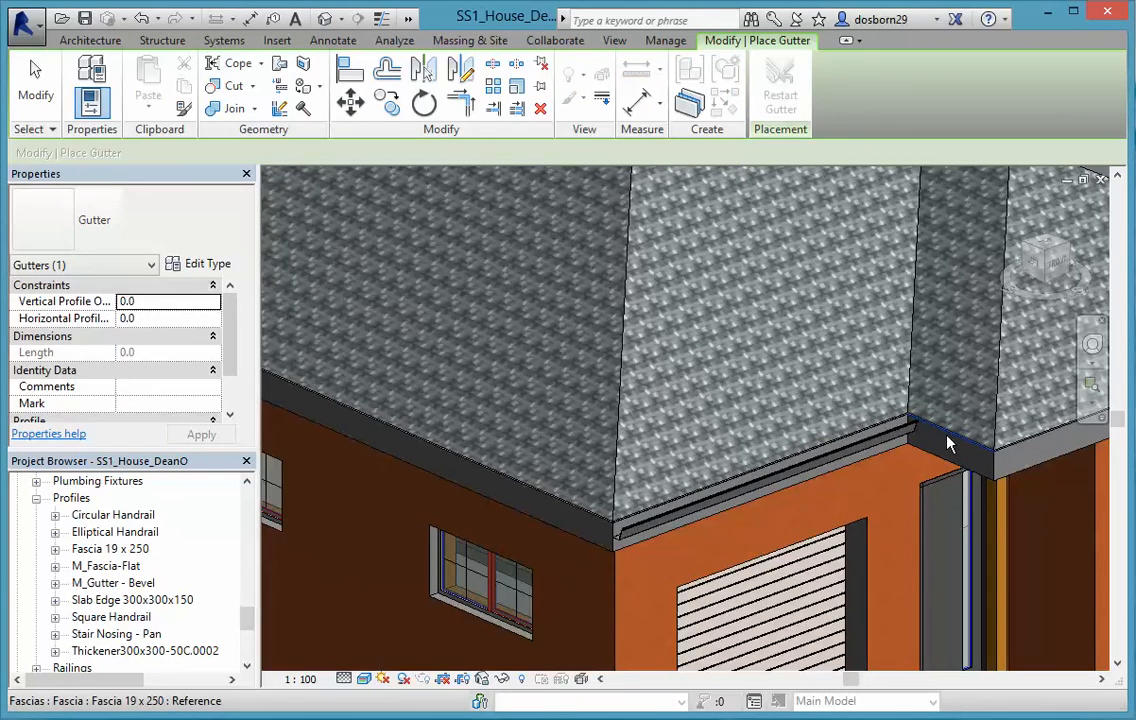
click(1000, 460)
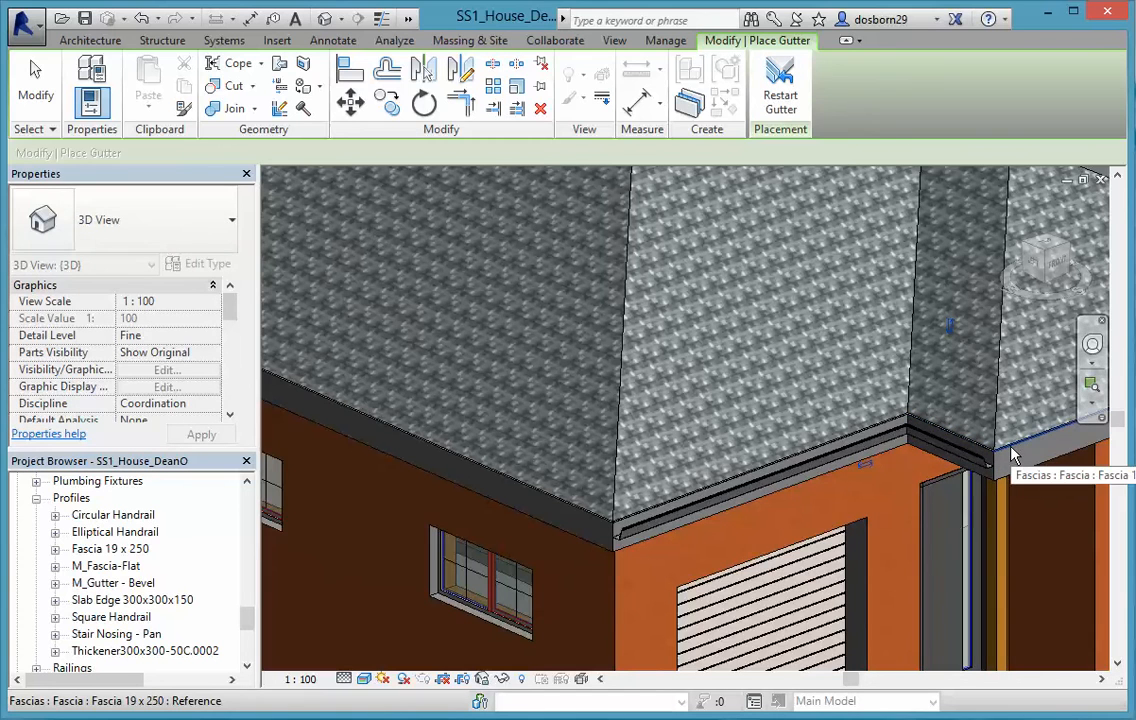
shift+middle_drag(1012, 456, 880, 575)
scroll(912, 544, down, 3)
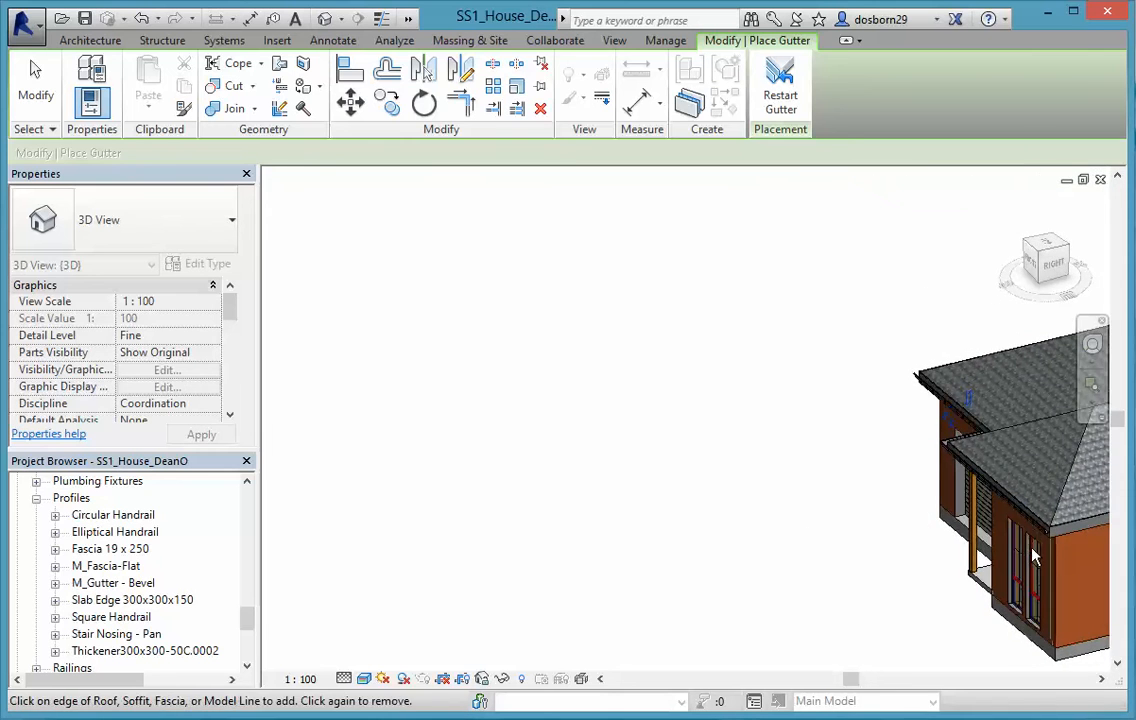
- Continue the gutter along the long side fascia and the rear fascia above the folding doors
scroll(958, 531, up, 6)
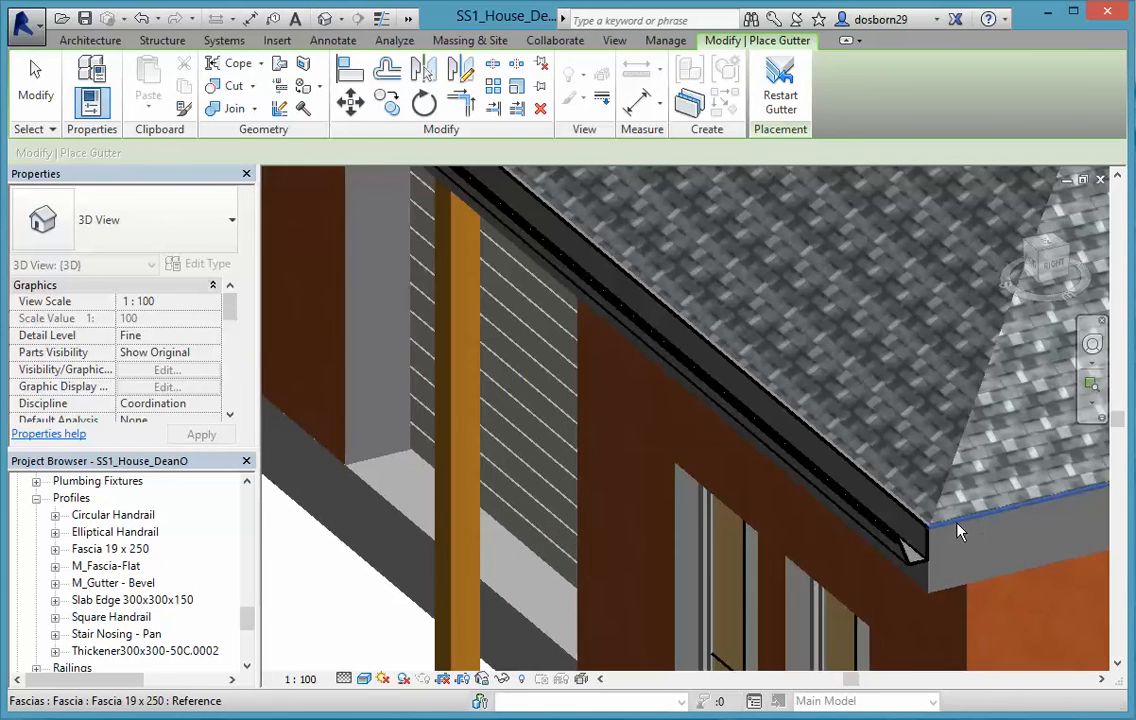
scroll(958, 531, down, 5)
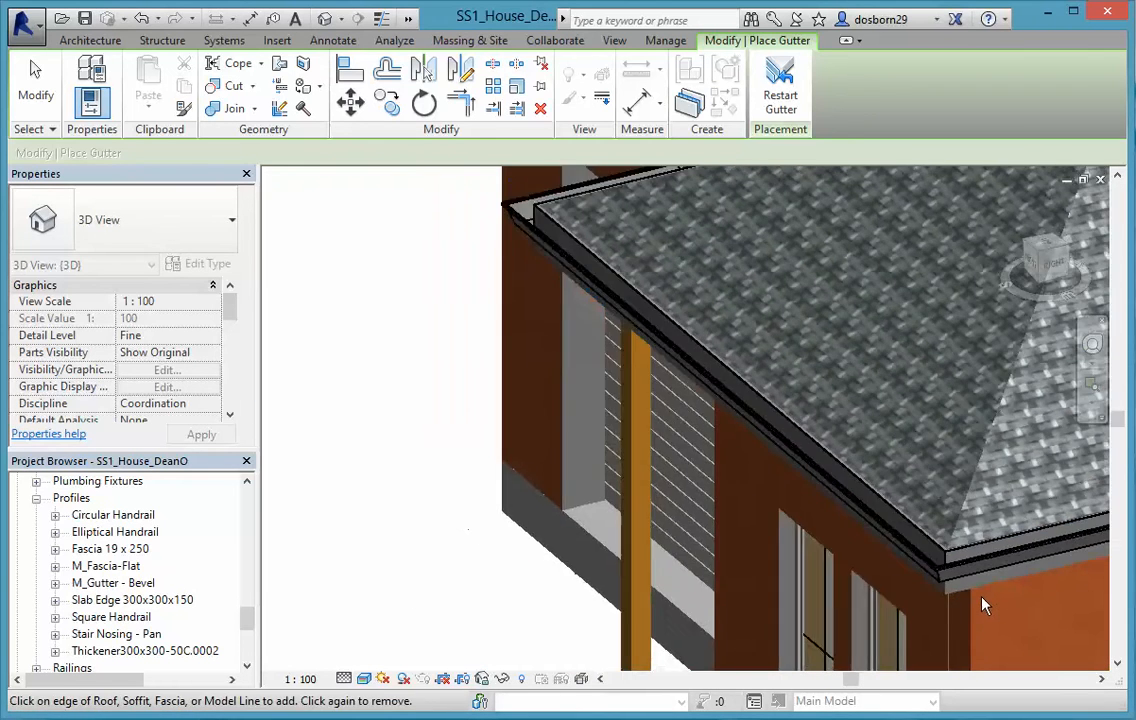
scroll(985, 605, down, 3)
shift+middle_drag(1002, 609, 811, 527)
middle_drag(1025, 527, 507, 464)
scroll(875, 449, up, 5)
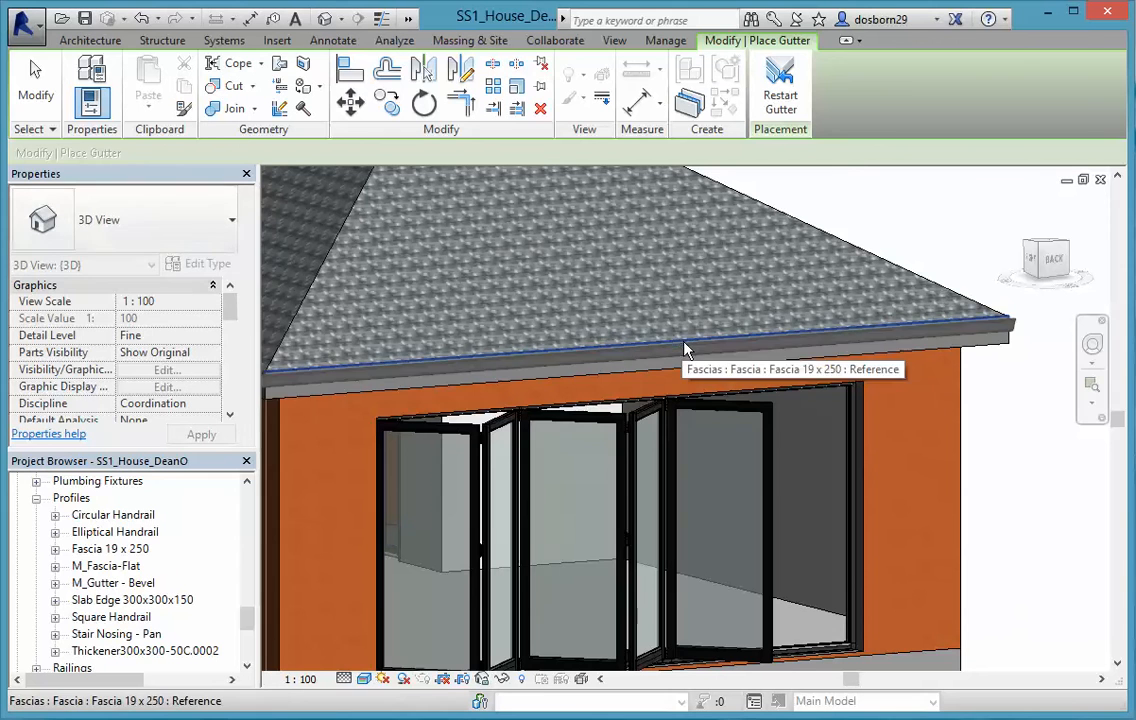
- Continue the gutter along the rear fascia above the folding doors and around the adjoining side fascia
click(688, 368)
shift+middle_drag(1047, 434, 492, 436)
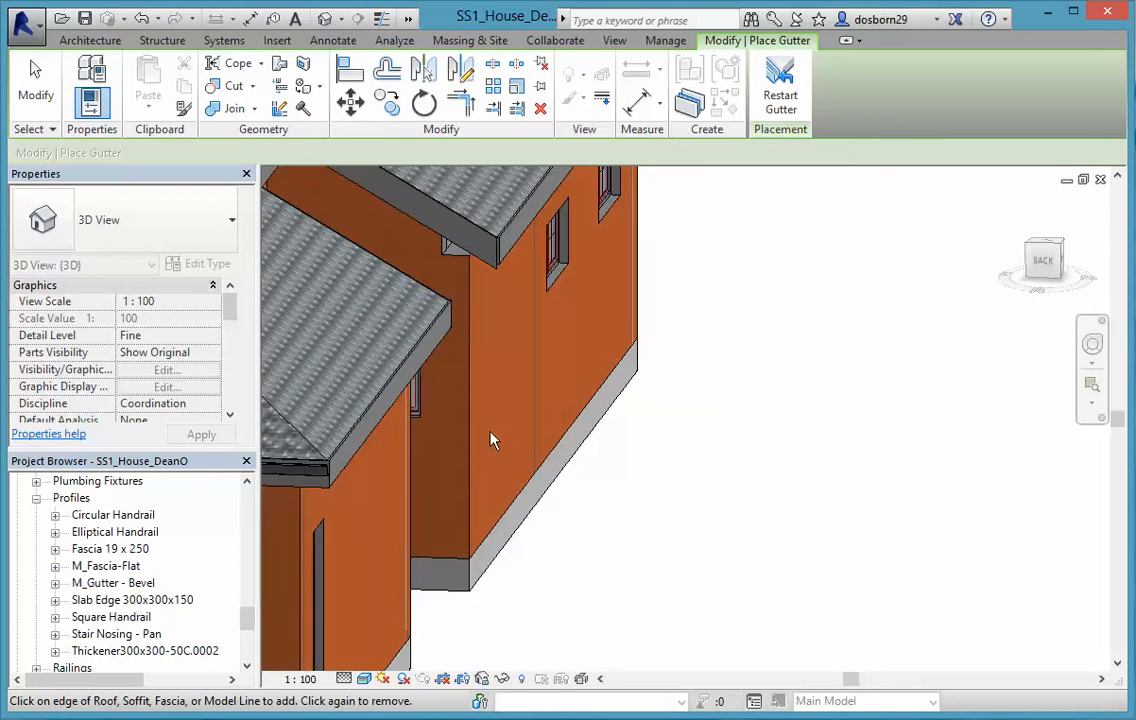
click(358, 437)
shift+middle_drag(650, 422, 660, 476)
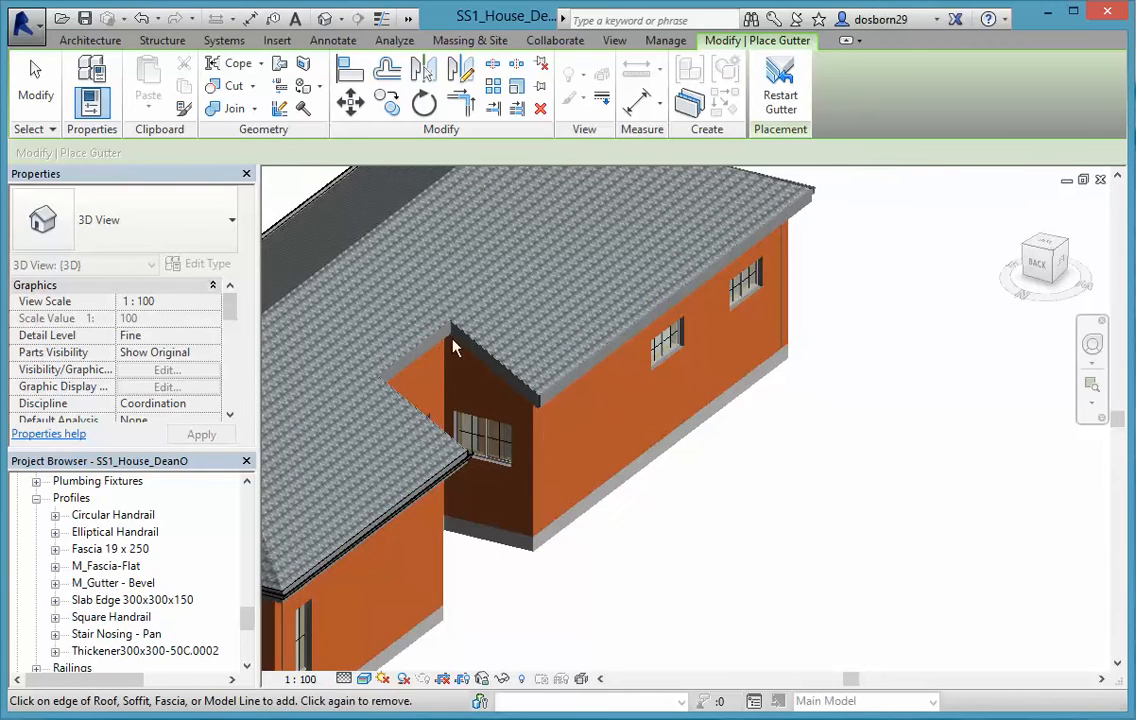
- Extend the gutter along the short recessed fascia and the long side fascia beyond it
scroll(418, 352, up, 2)
scroll(415, 358, up, 3)
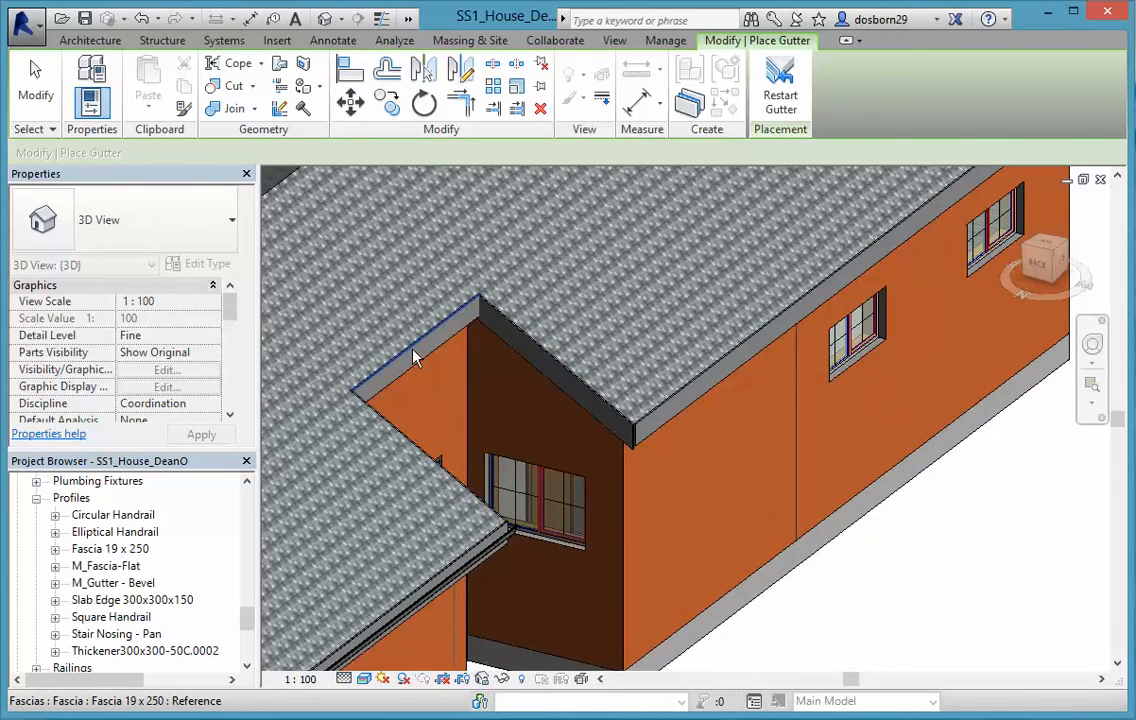
click(418, 358)
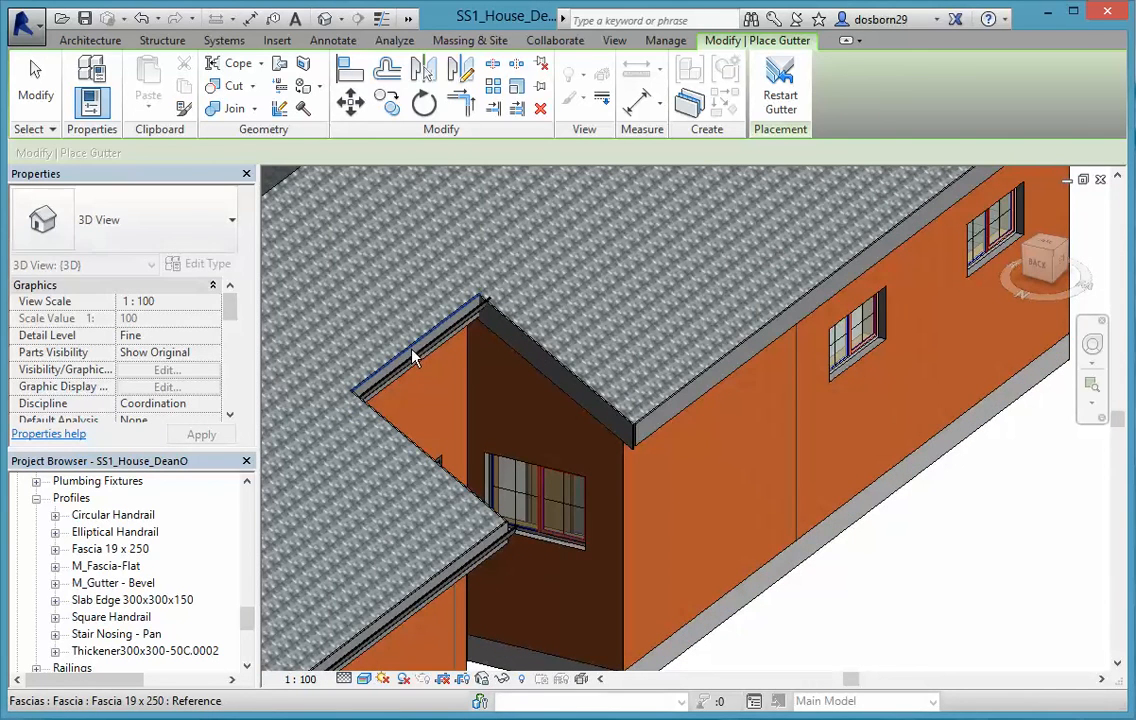
click(656, 419)
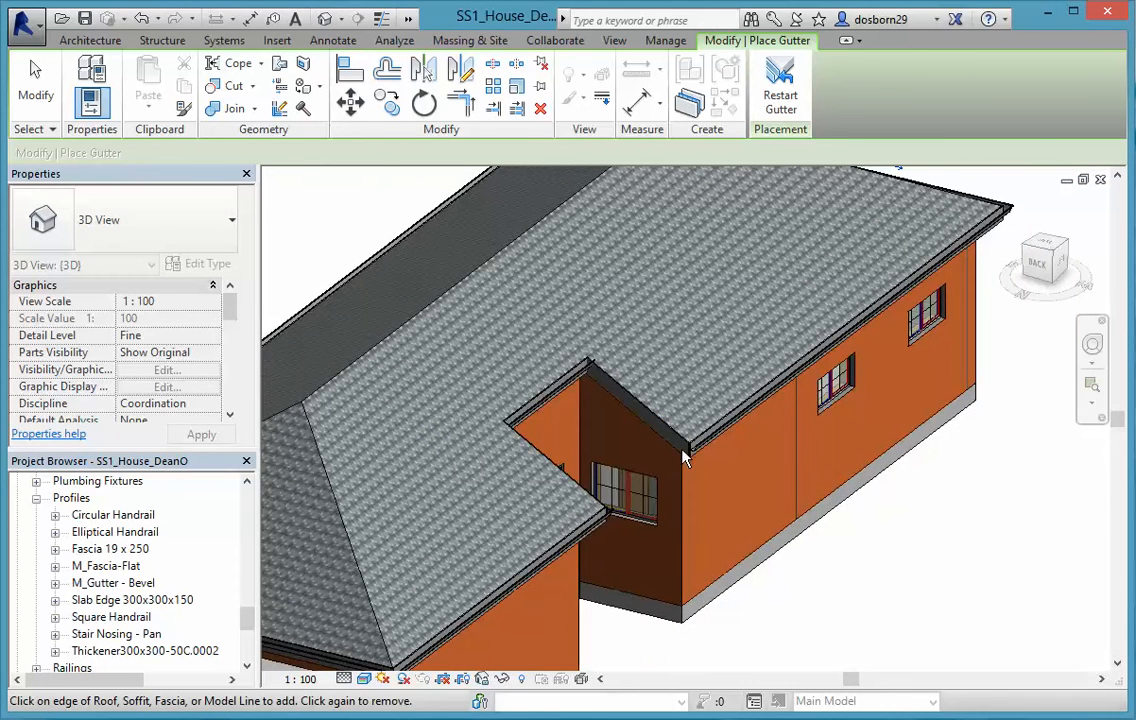
click(691, 449)
- Try an additional gutter segment along the lower edge of the recessed fascia
scroll(611, 517, down, 5)
shift+middle_drag(865, 583, 733, 584)
scroll(585, 560, up, 4)
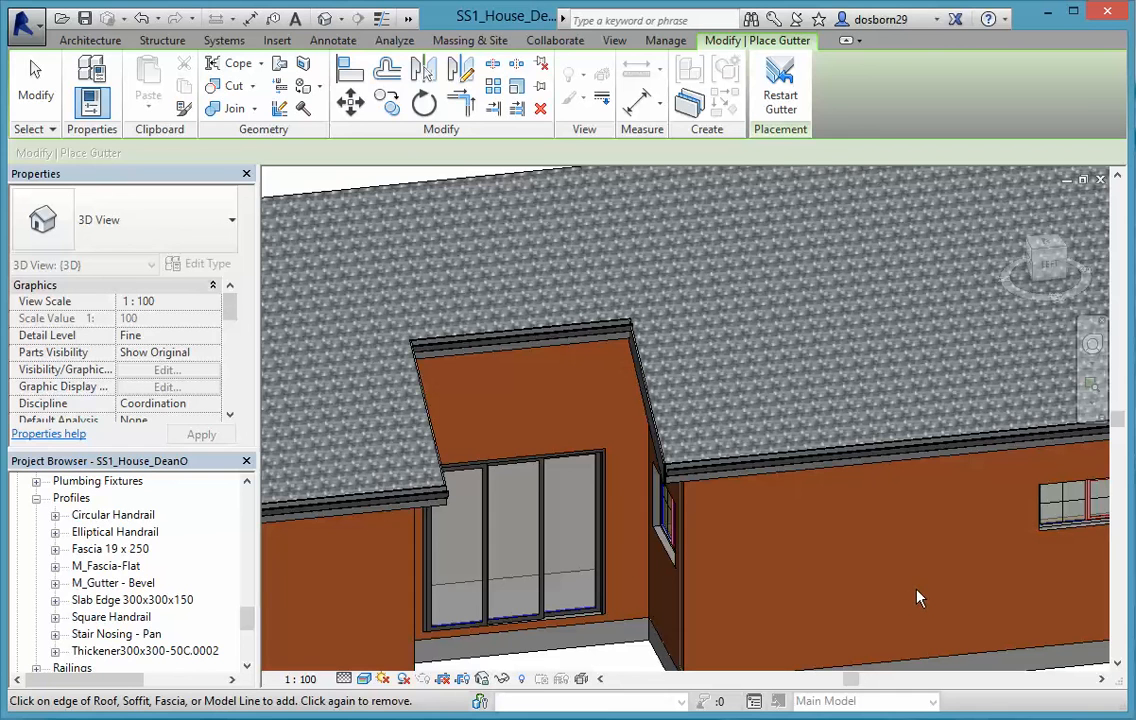
shift+middle_drag(926, 594, 657, 558)
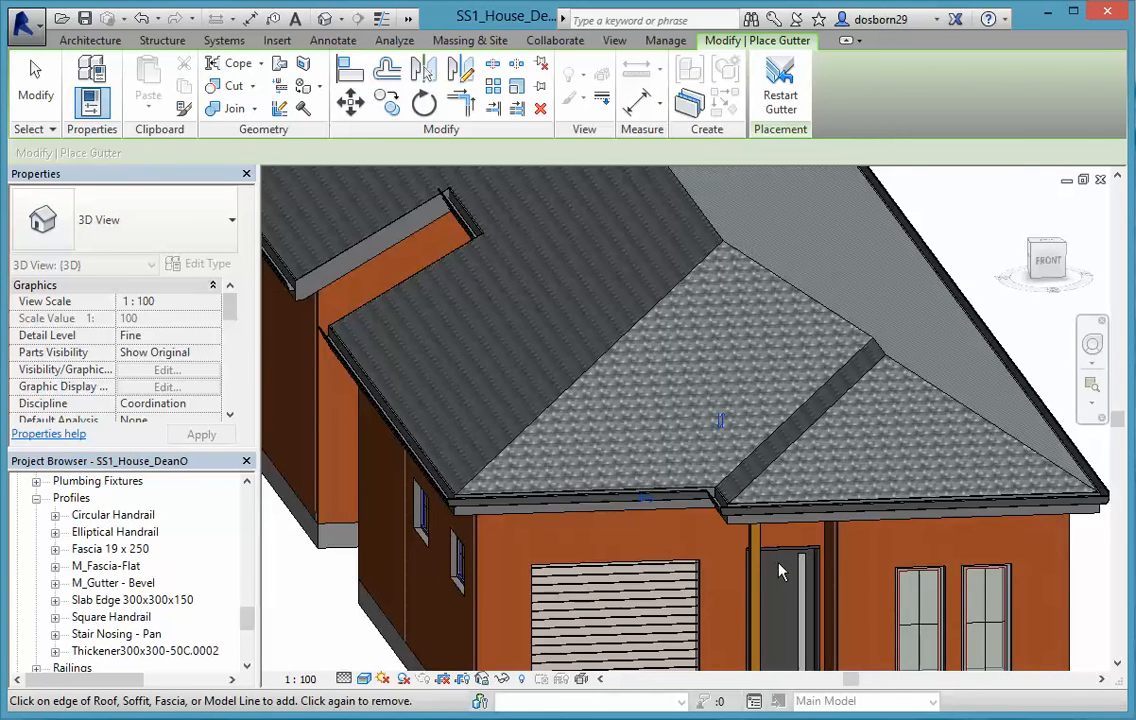
scroll(447, 220, up, 4)
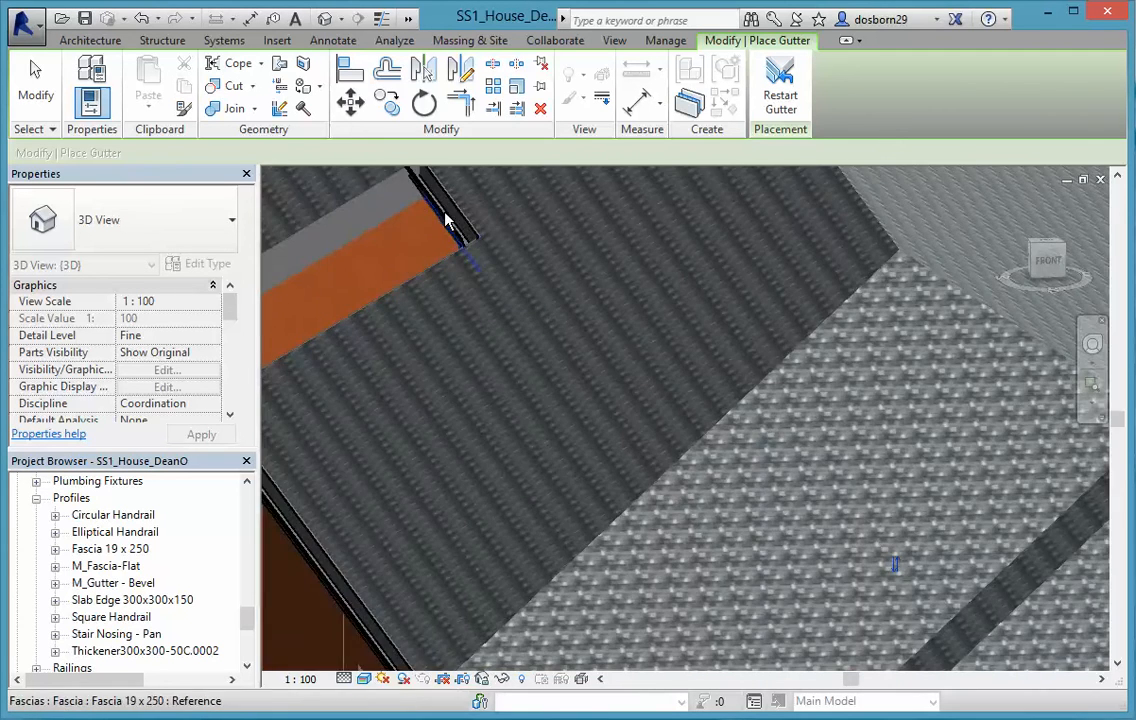
scroll(447, 220, up, 2)
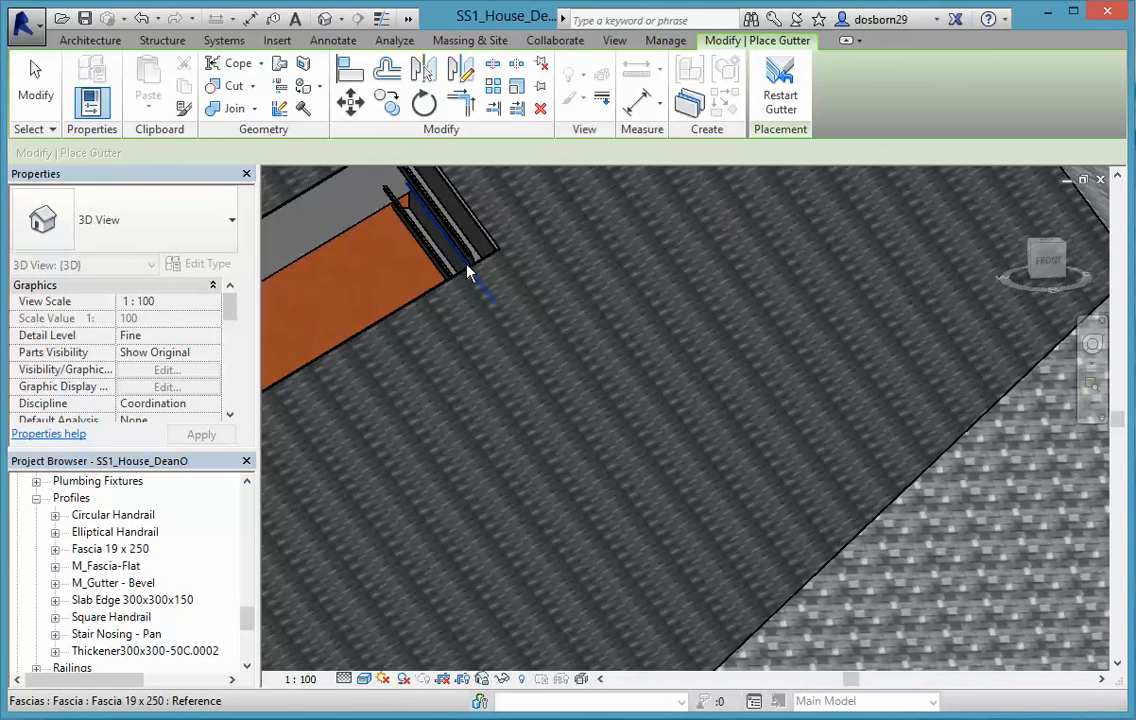
click(467, 272)
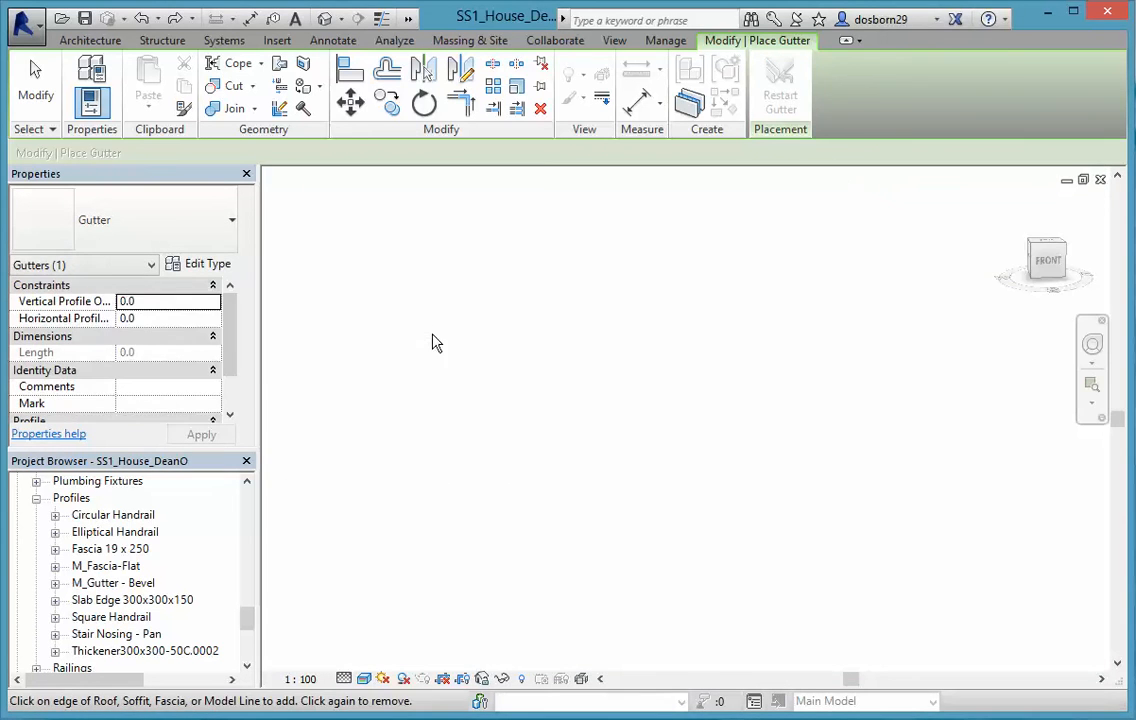
- Redo the undone gutter placement around the roof
scroll(440, 360, down, 5)
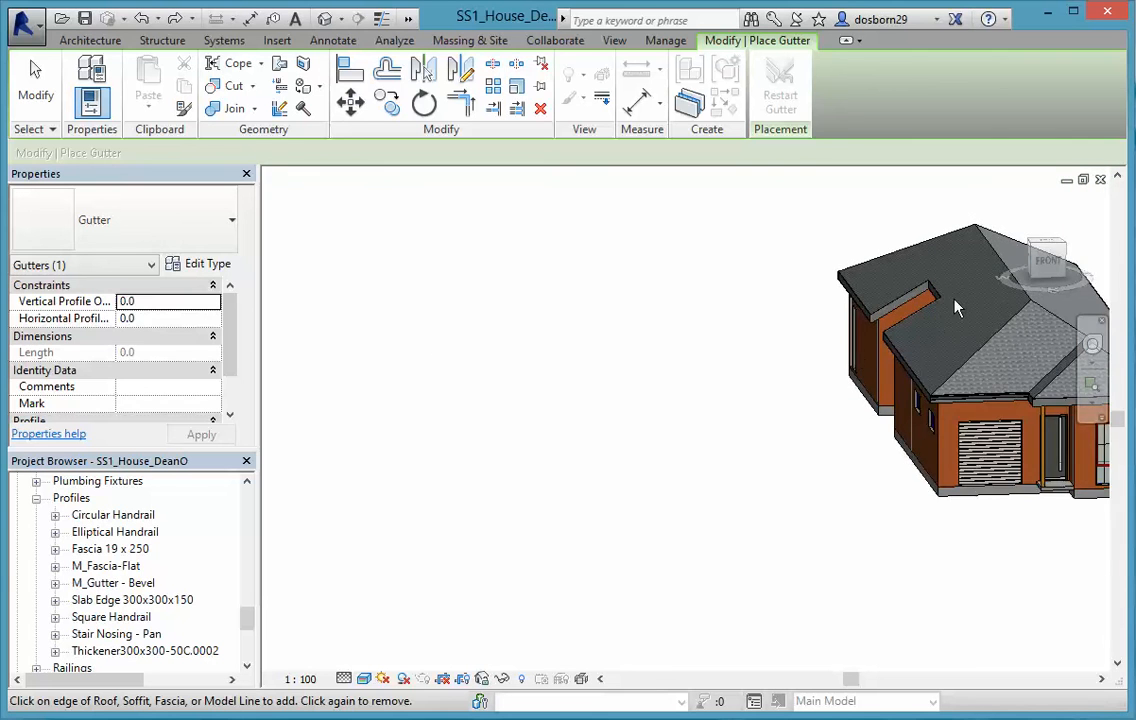
scroll(956, 308, up, 2)
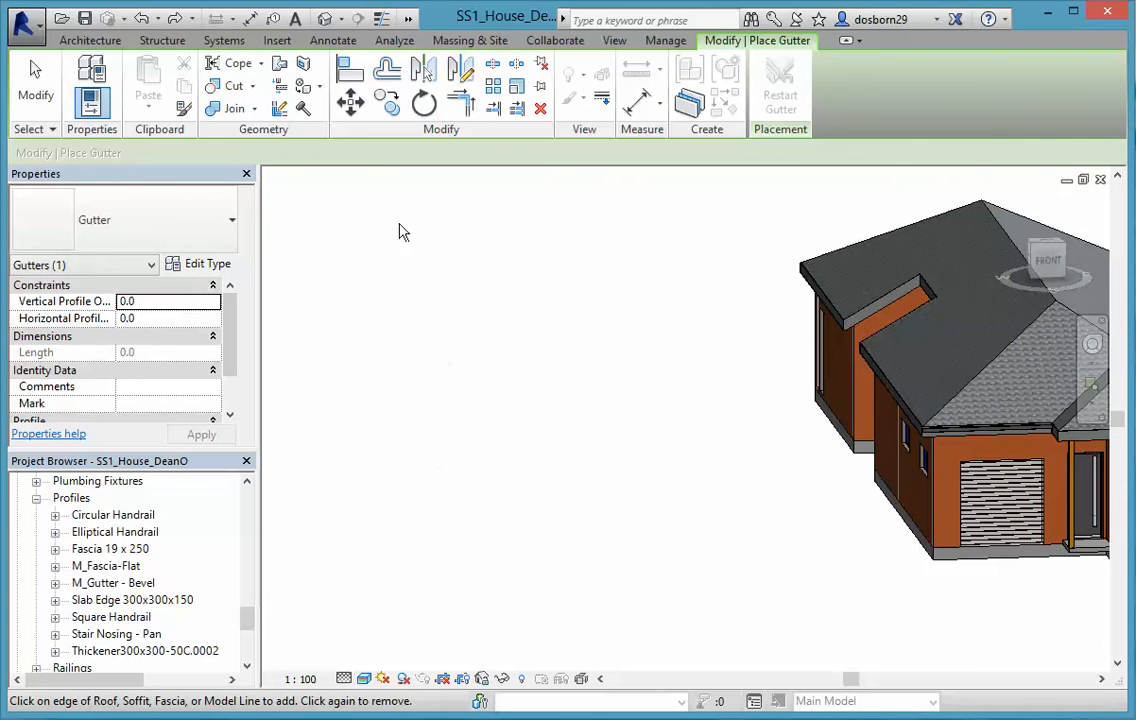
click(171, 21)
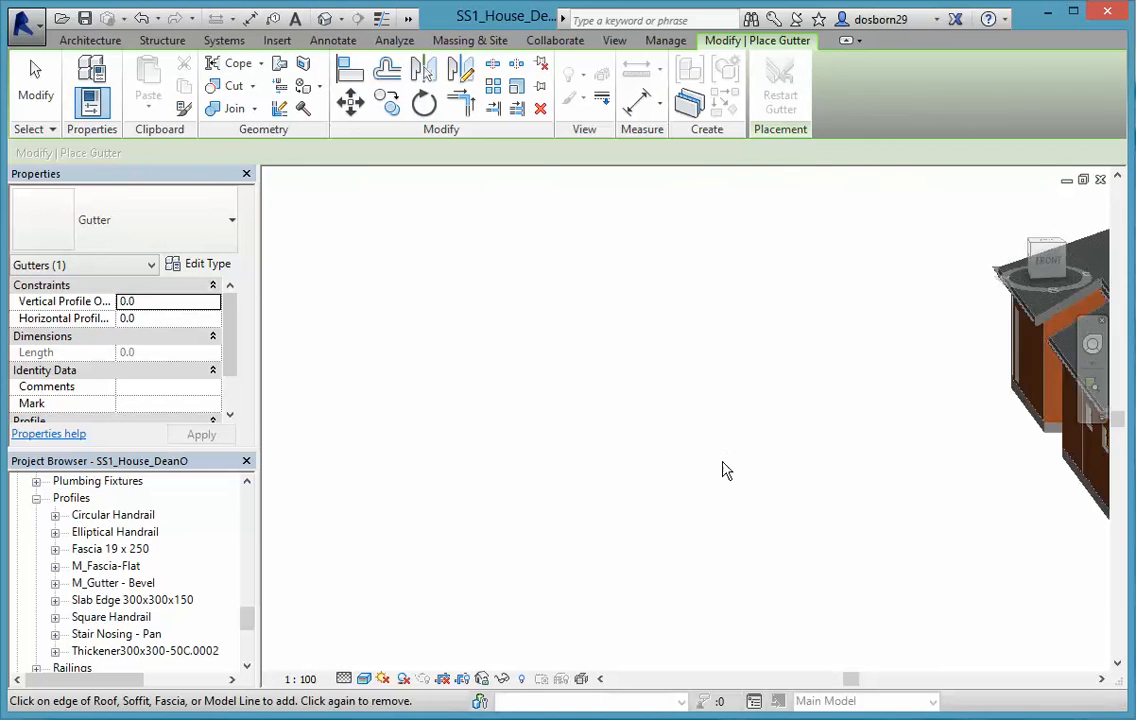
scroll(1022, 357, up, 5)
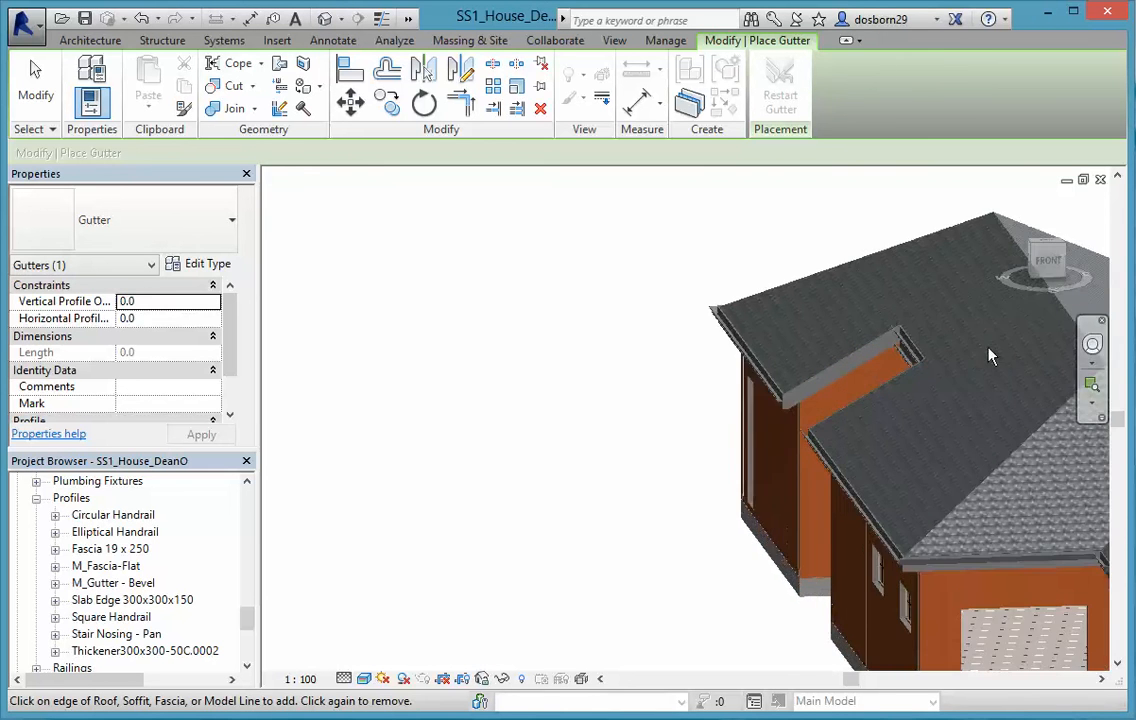
scroll(908, 363, up, 2)
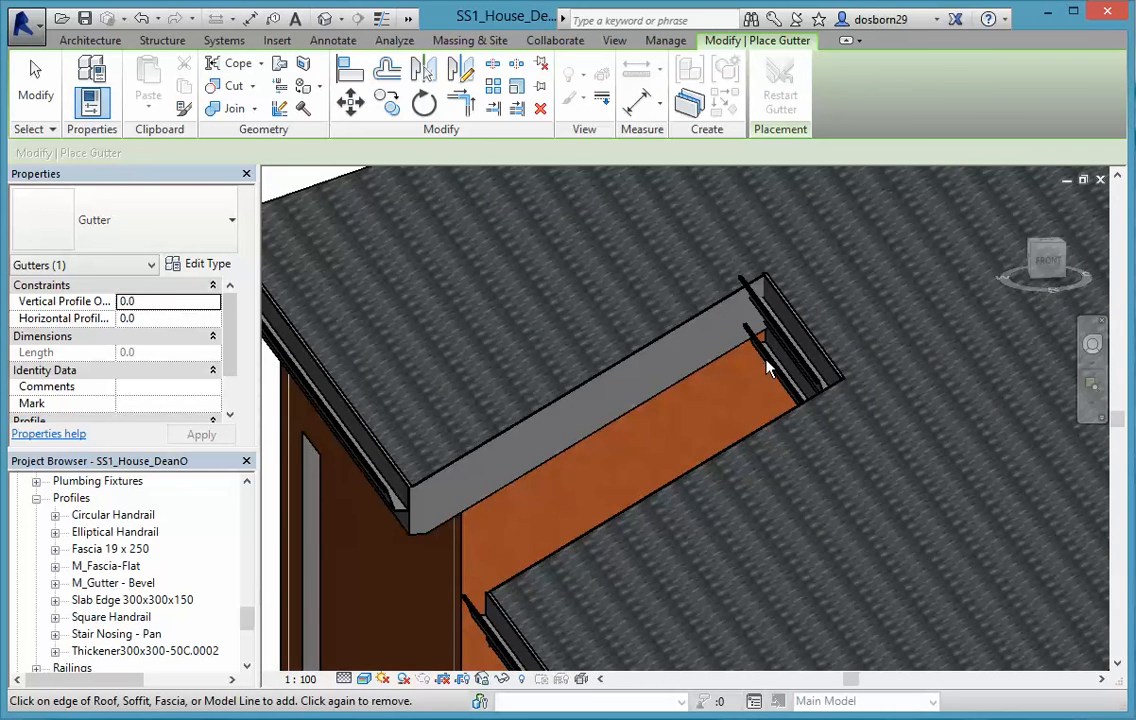
- Try to remove the extra gutter segment at the recess, and delete the whole gutter run around the house
click(788, 369)
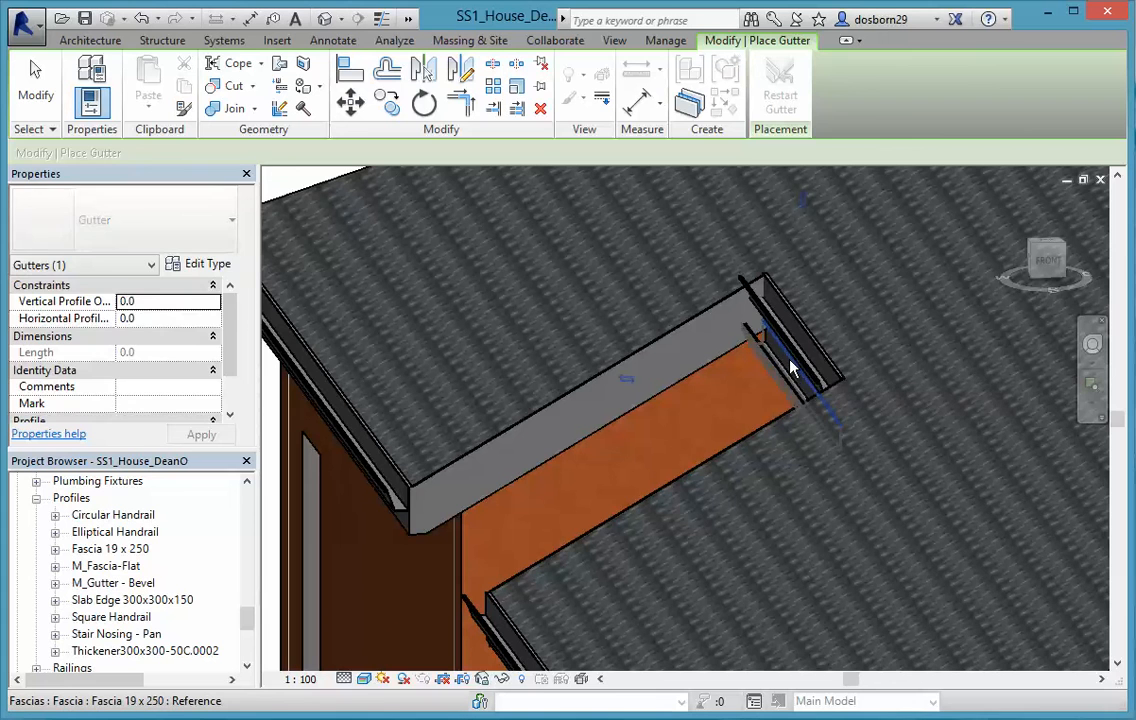
key(Escape)
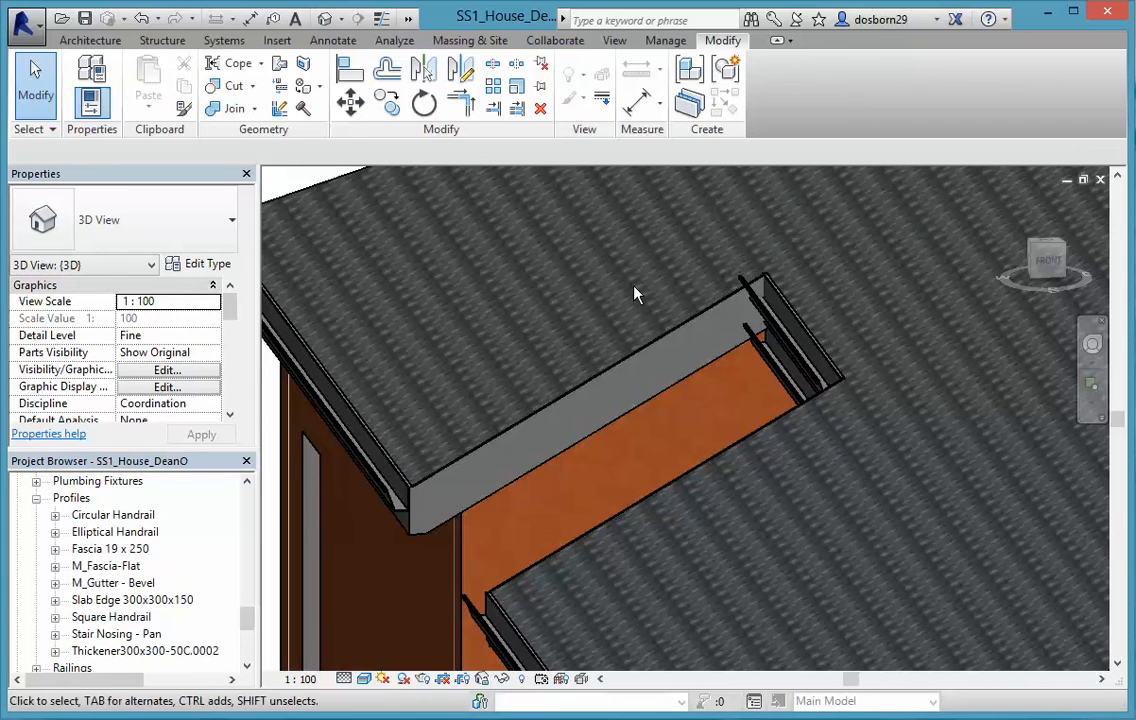
click(787, 390)
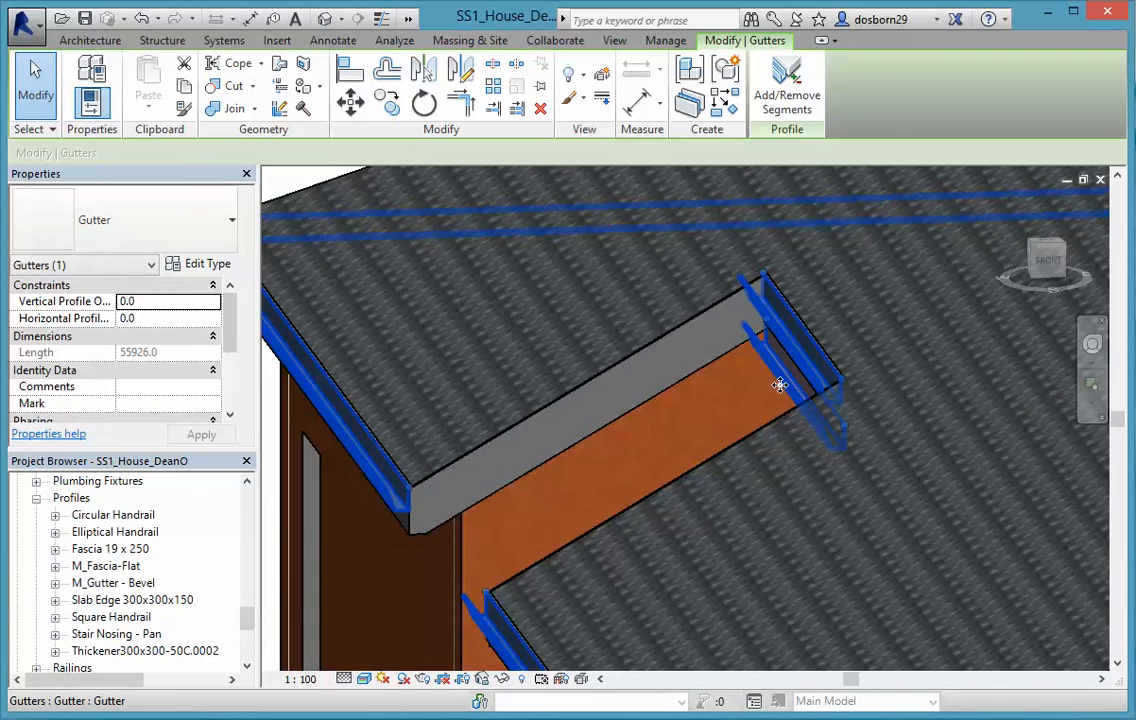
key(Delete)
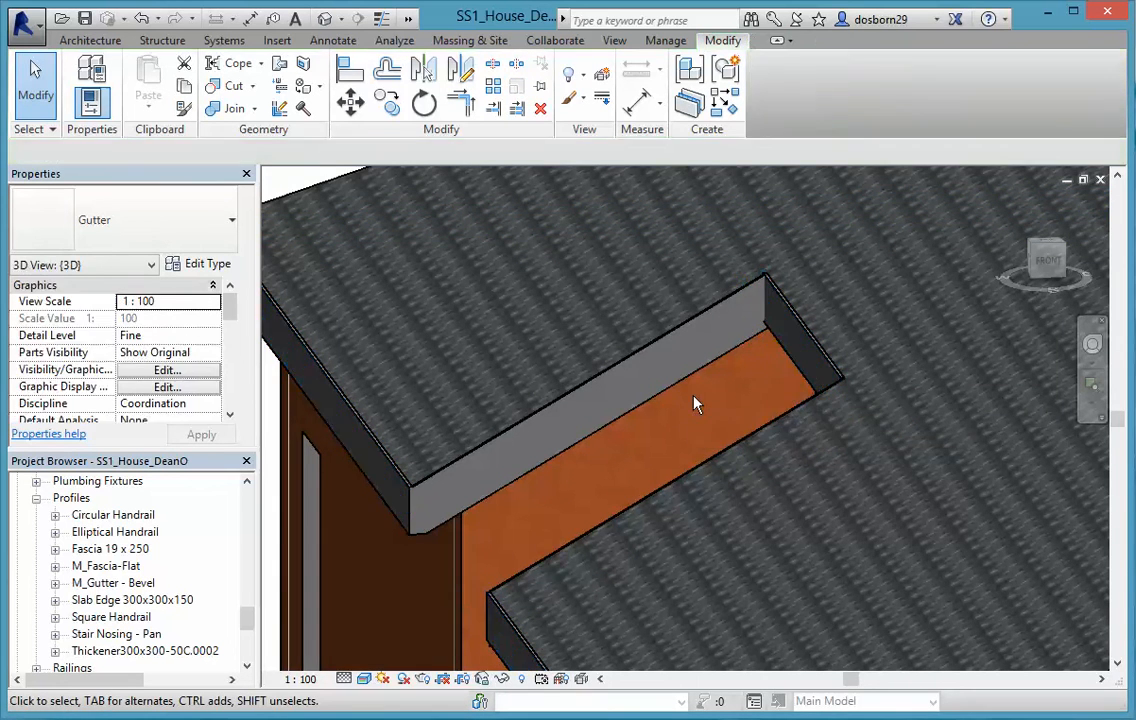
- Place a new roof gutter of the Gutter type along the top edge of the short recessed fascia
click(88, 40)
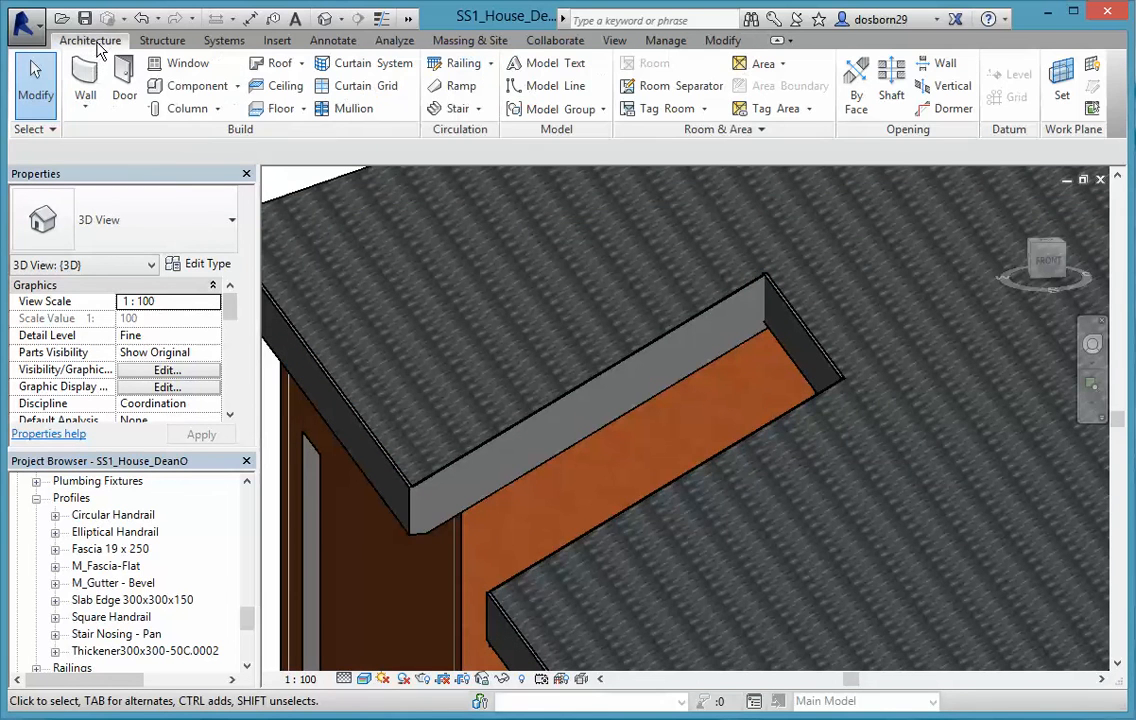
click(302, 64)
click(229, 288)
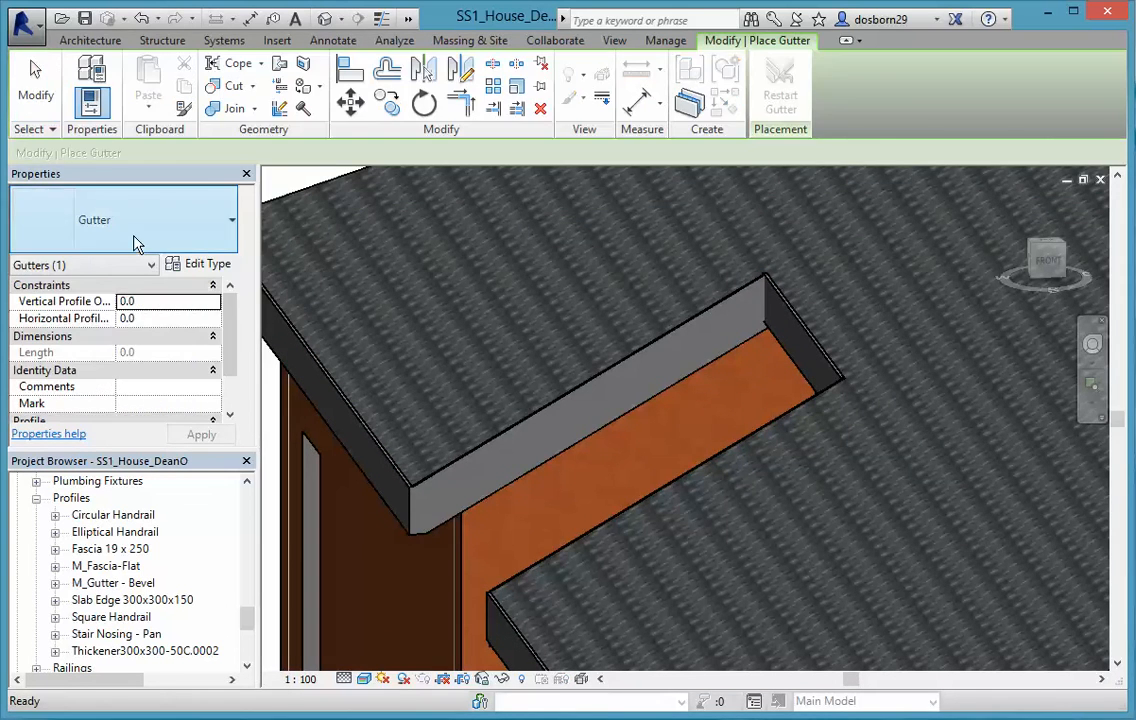
click(800, 330)
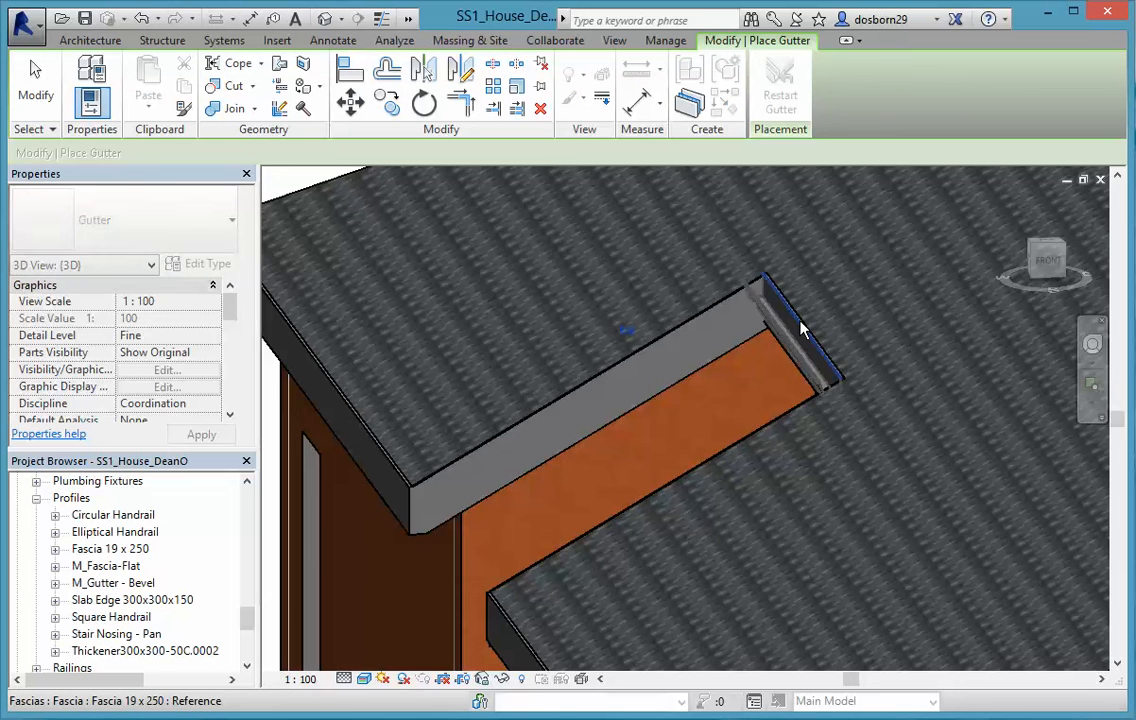
key(Escape)
key(Escape)
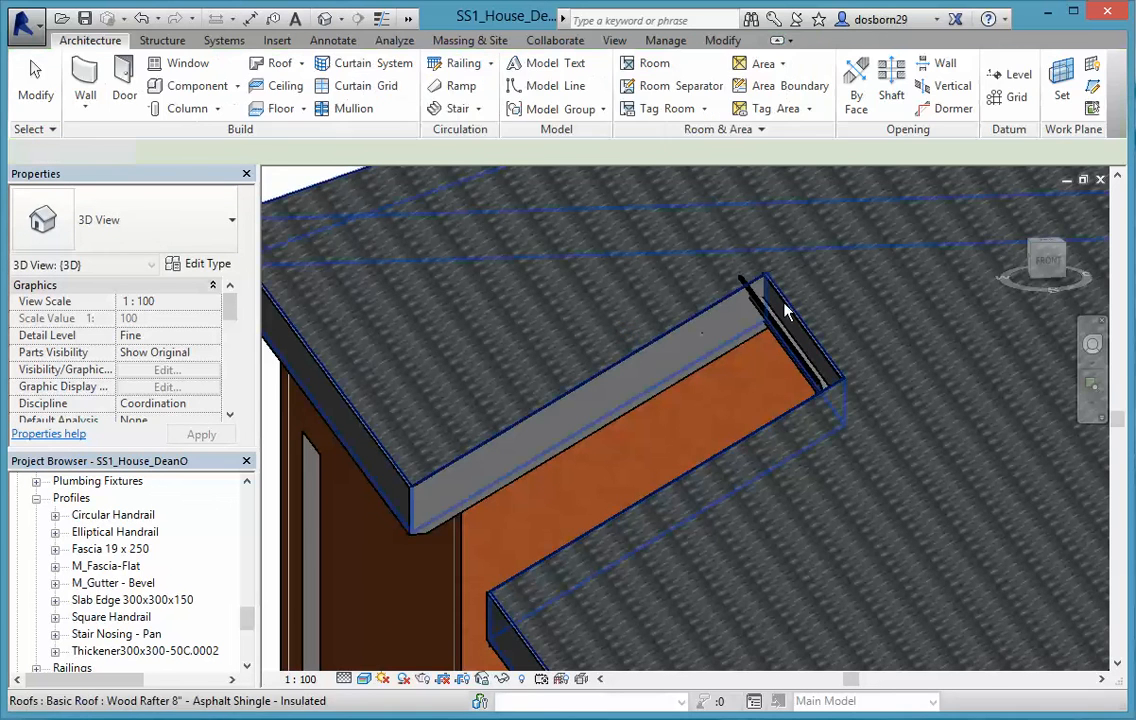
- Set the Vertical Profile Offset of the recess gutter to -50
click(791, 358)
click(791, 358)
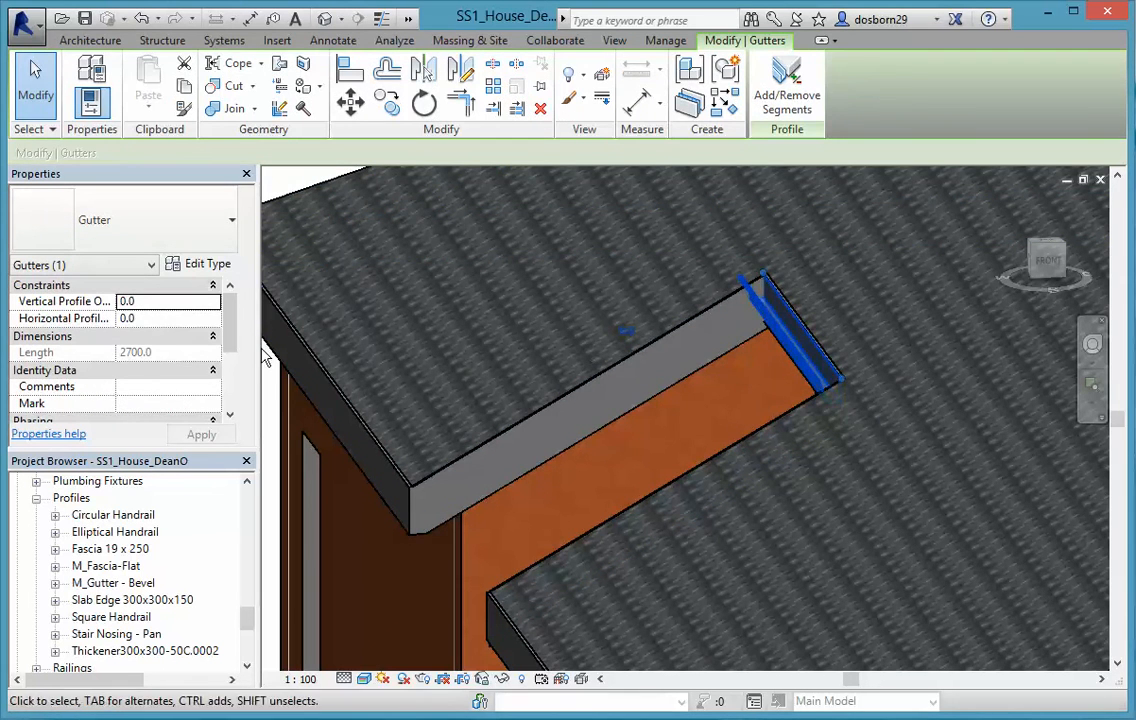
click(151, 301)
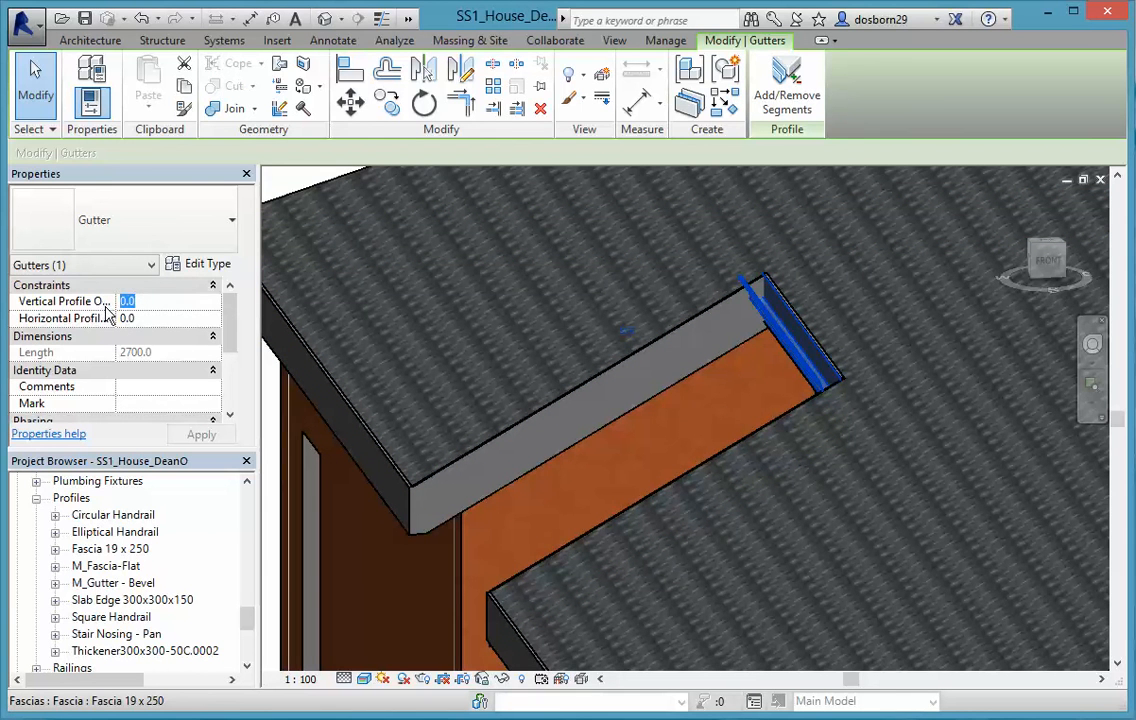
text(-5)
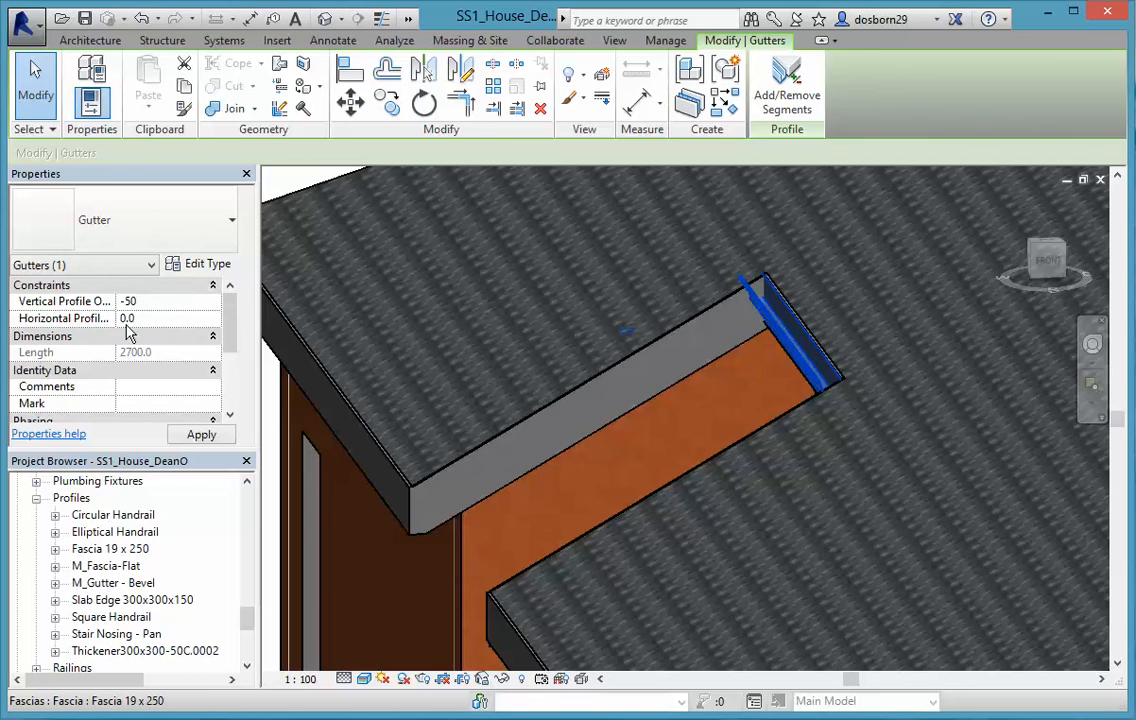
key(Escape)
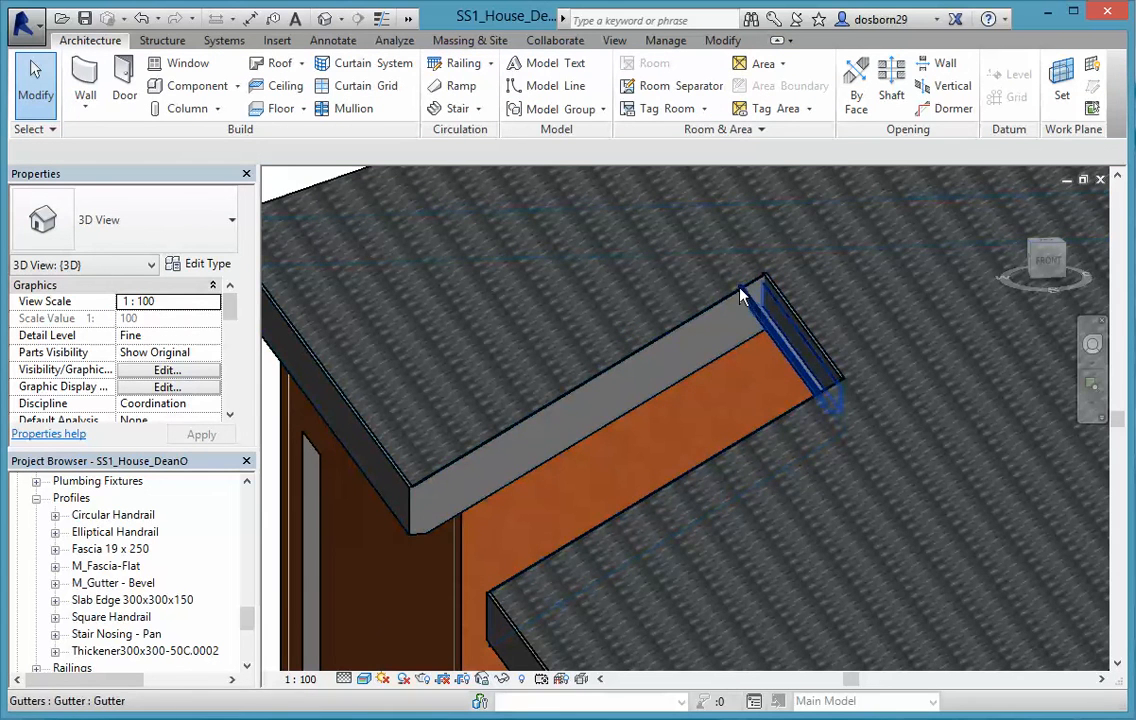
- Examine the offset gutter in the recess and the fascia around the front entry and side of the house
scroll(828, 415, up, 2)
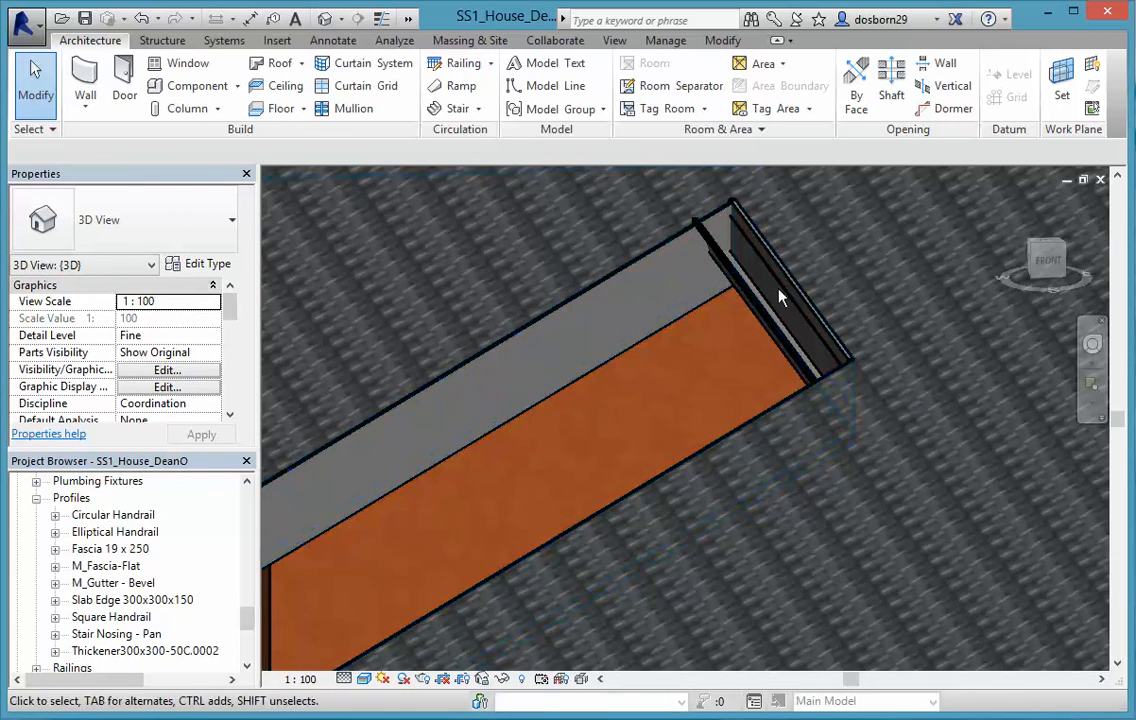
scroll(703, 340, down, 2)
scroll(705, 469, down, 5)
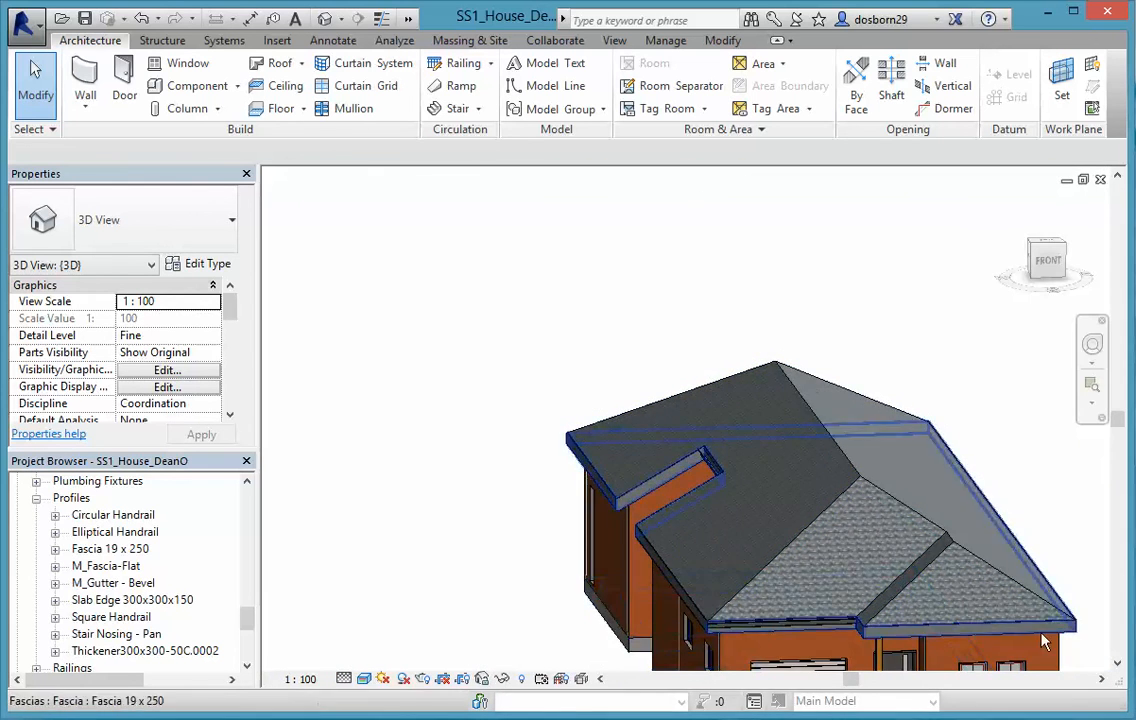
shift+middle_drag(988, 635, 680, 594)
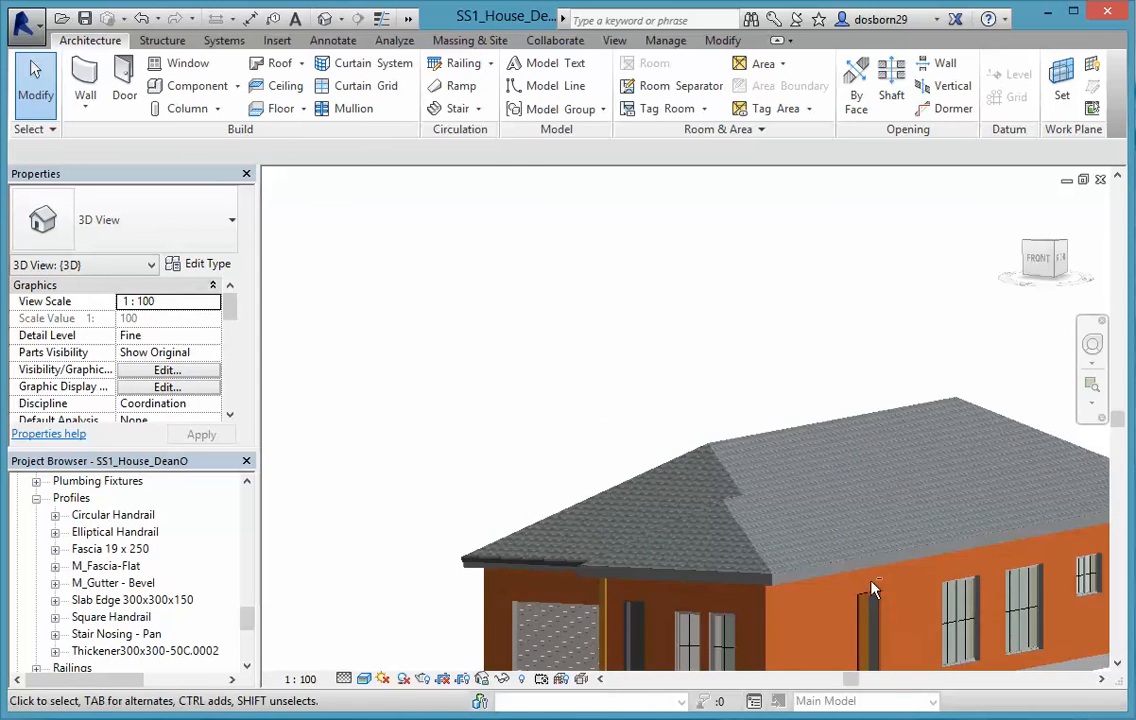
scroll(679, 598, up, 1)
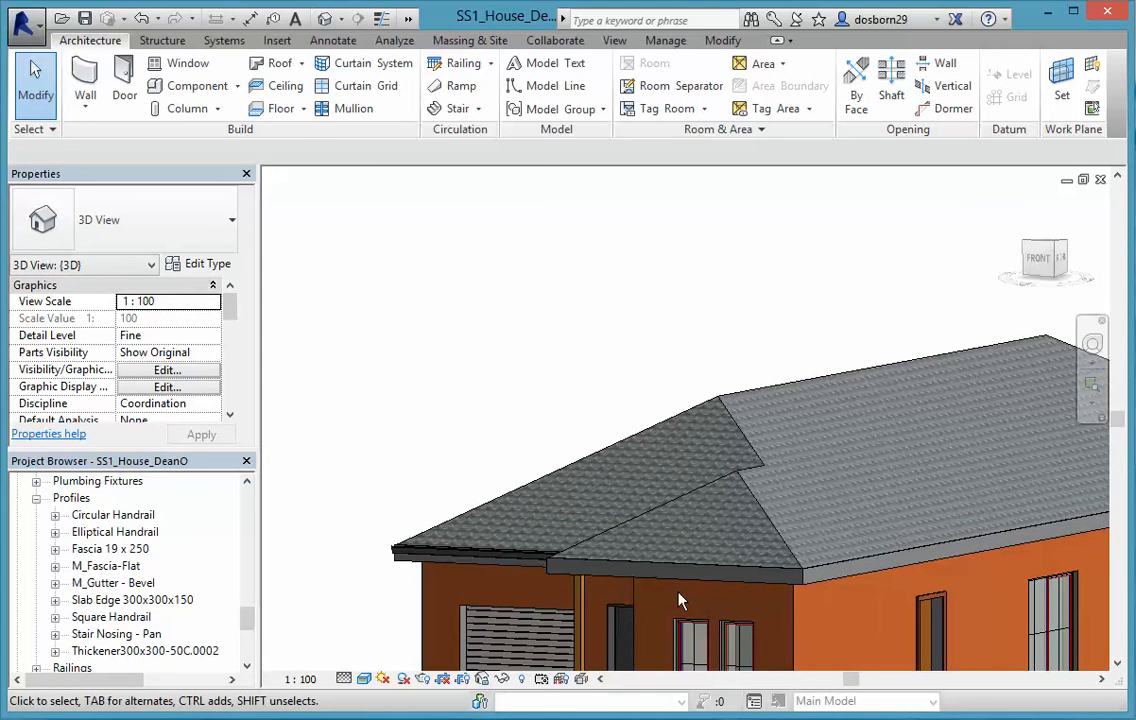
scroll(661, 575, up, 2)
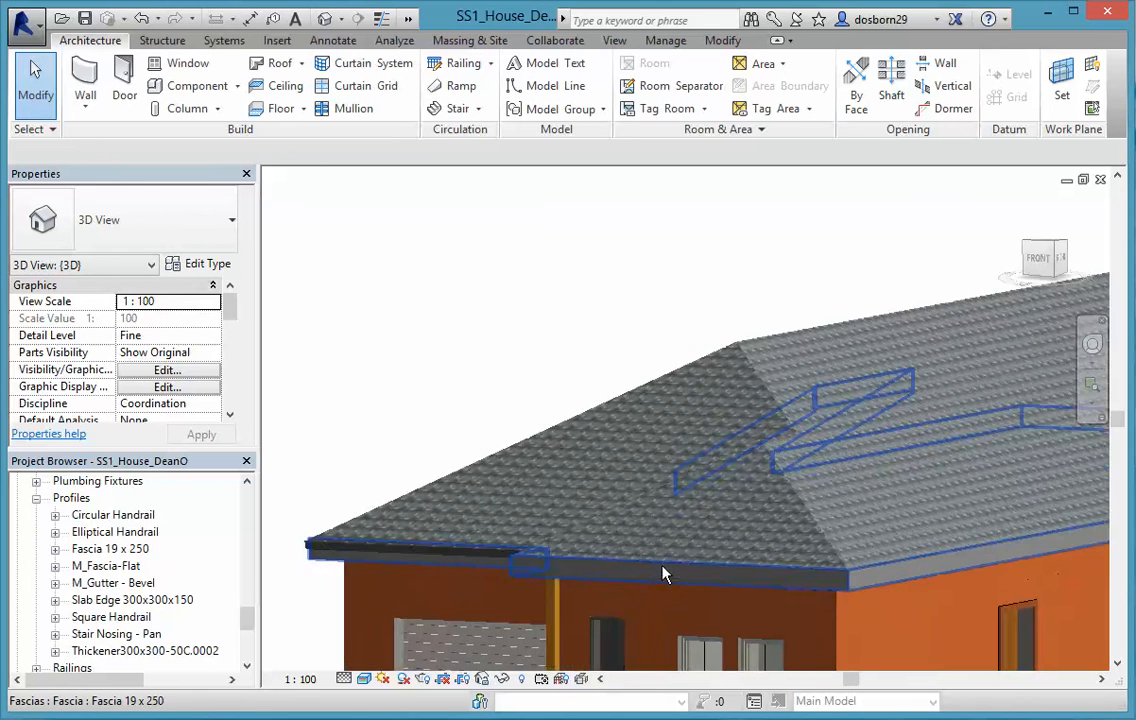
scroll(661, 575, down, 3)
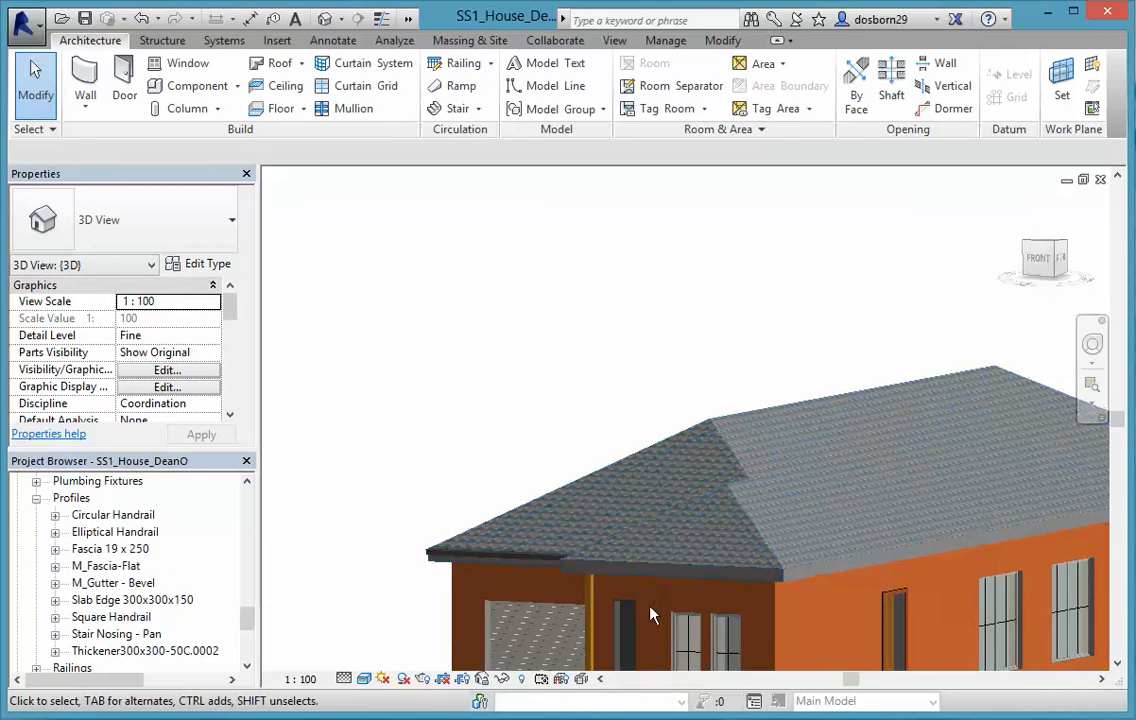